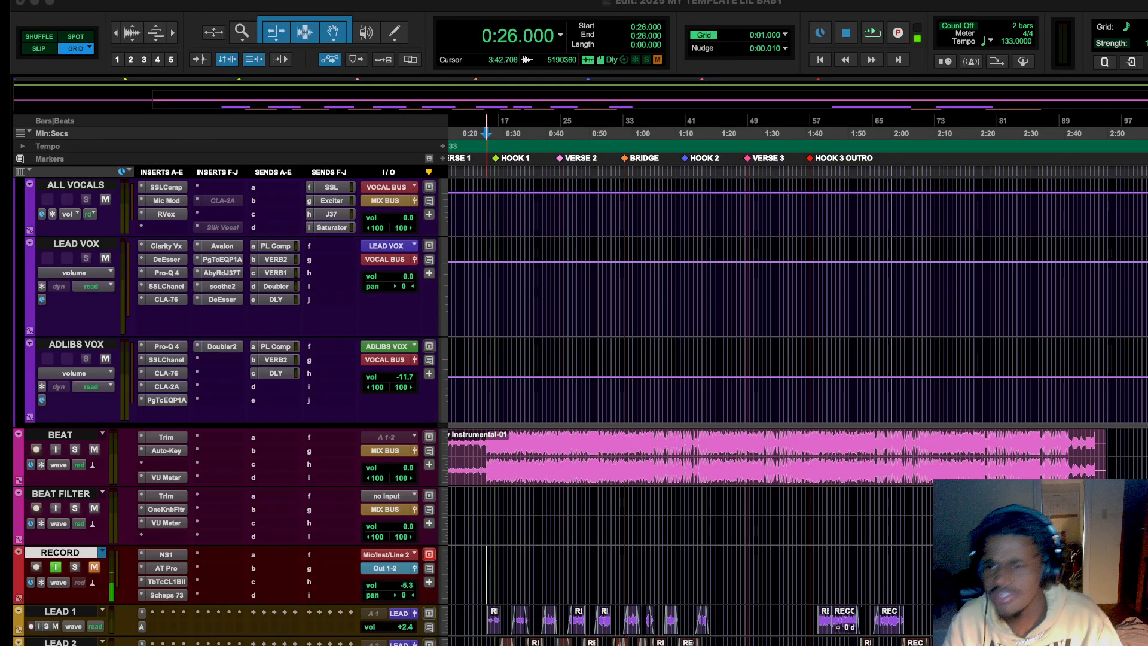
Play the session from 0:26, just before the HOOK 1 marker, to hear the lead vocals, then stop playback.
click(68, 439)
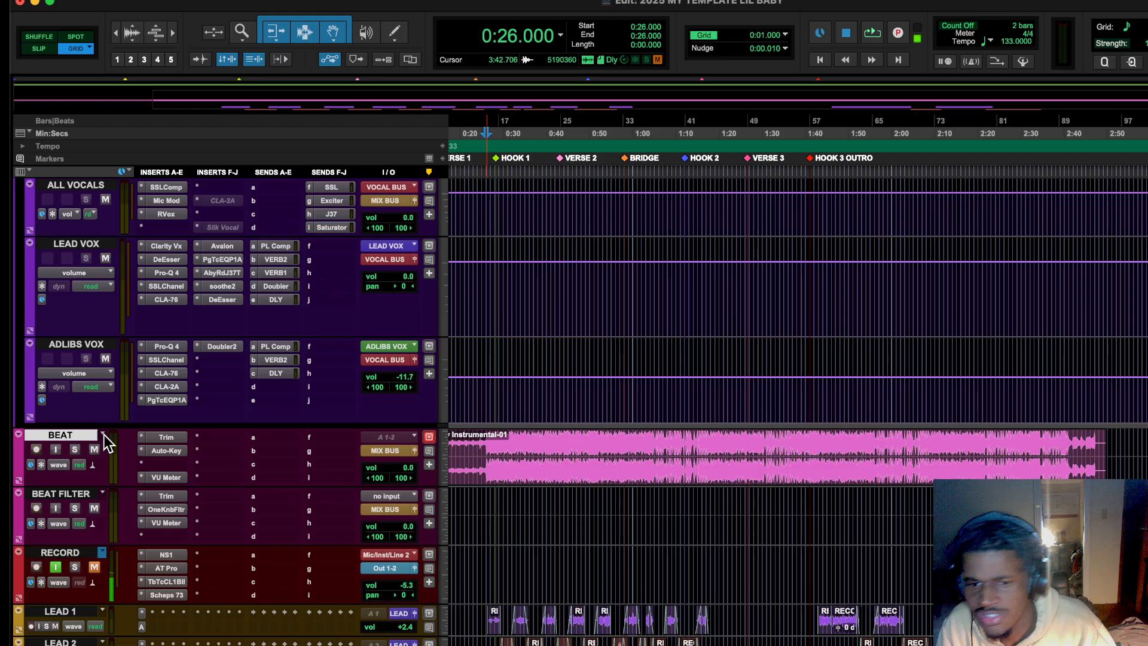
click(485, 553)
click(485, 553)
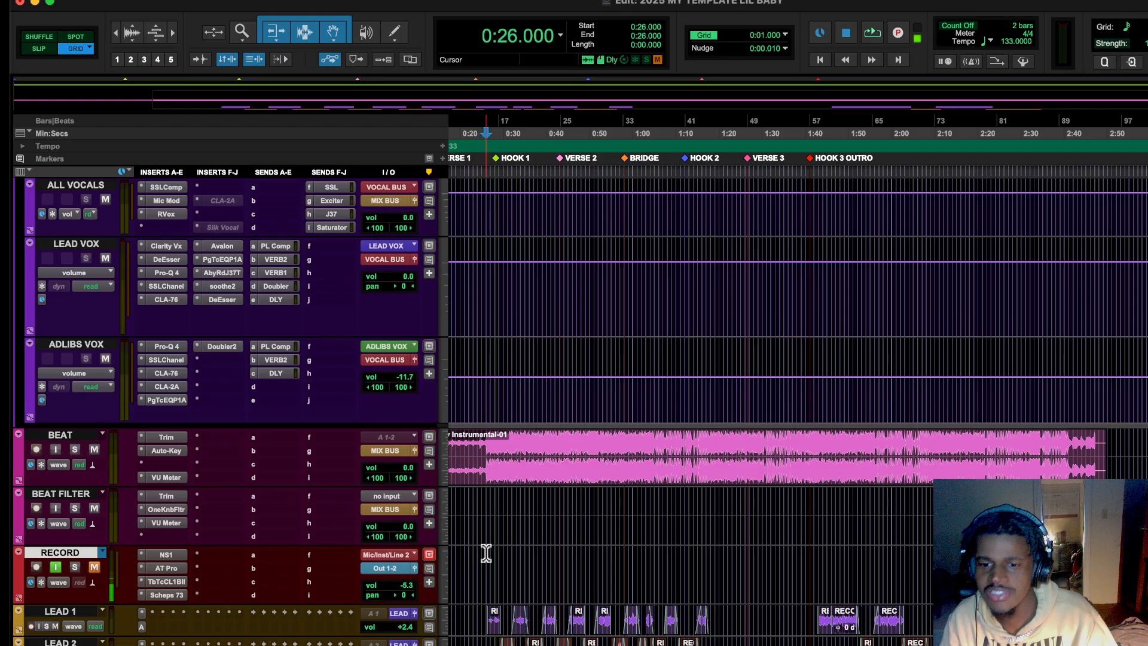
key(space)
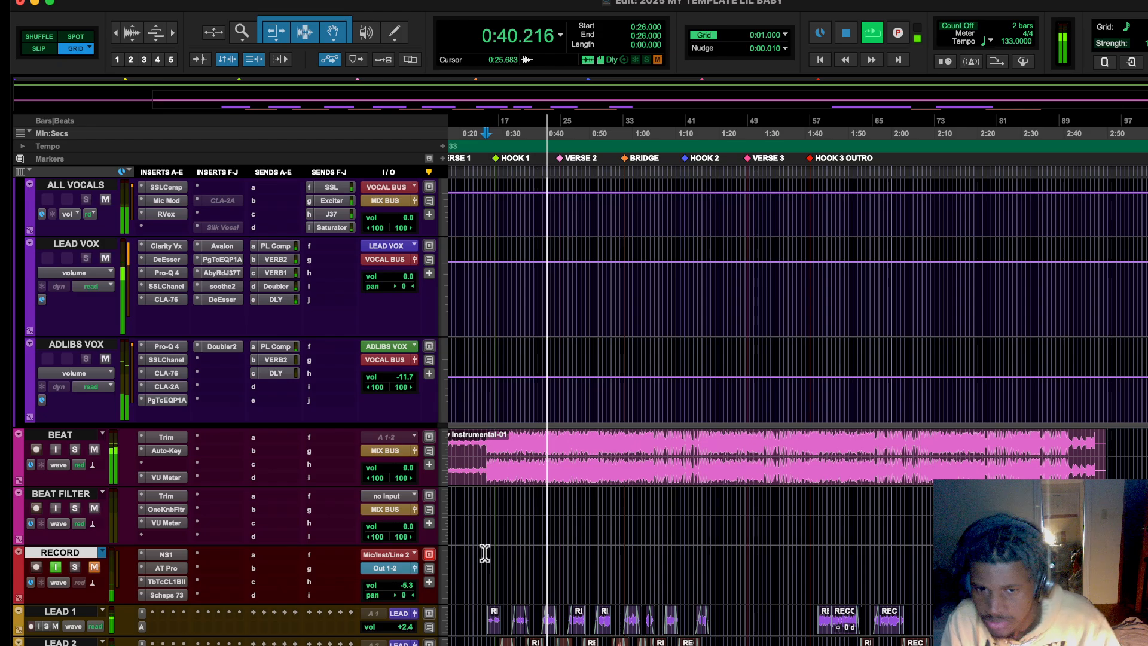
key(space)
Audition the section from 1:14, just after the HOOK 2 marker, and stop playback.
click(680, 563)
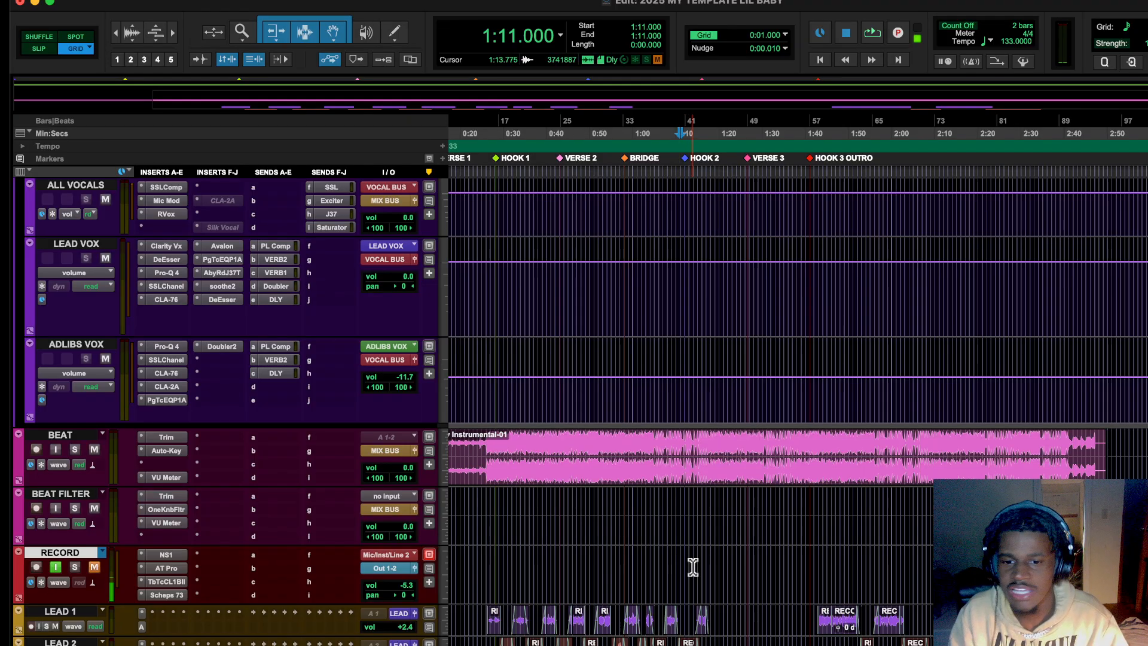
click(693, 569)
key(space)
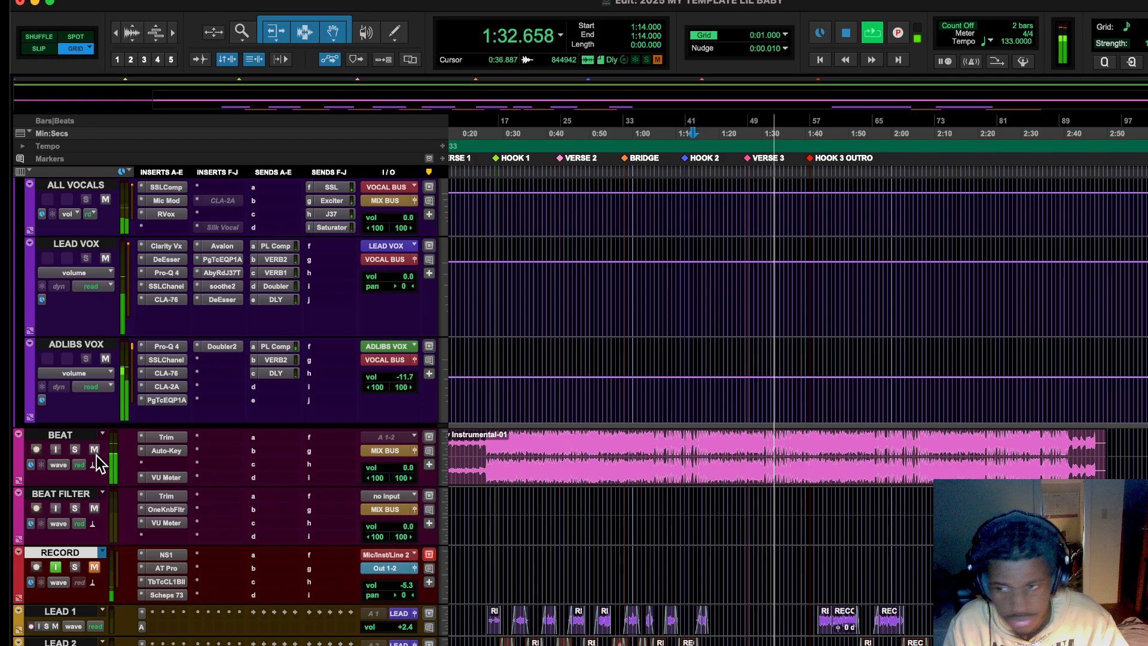
key(space)
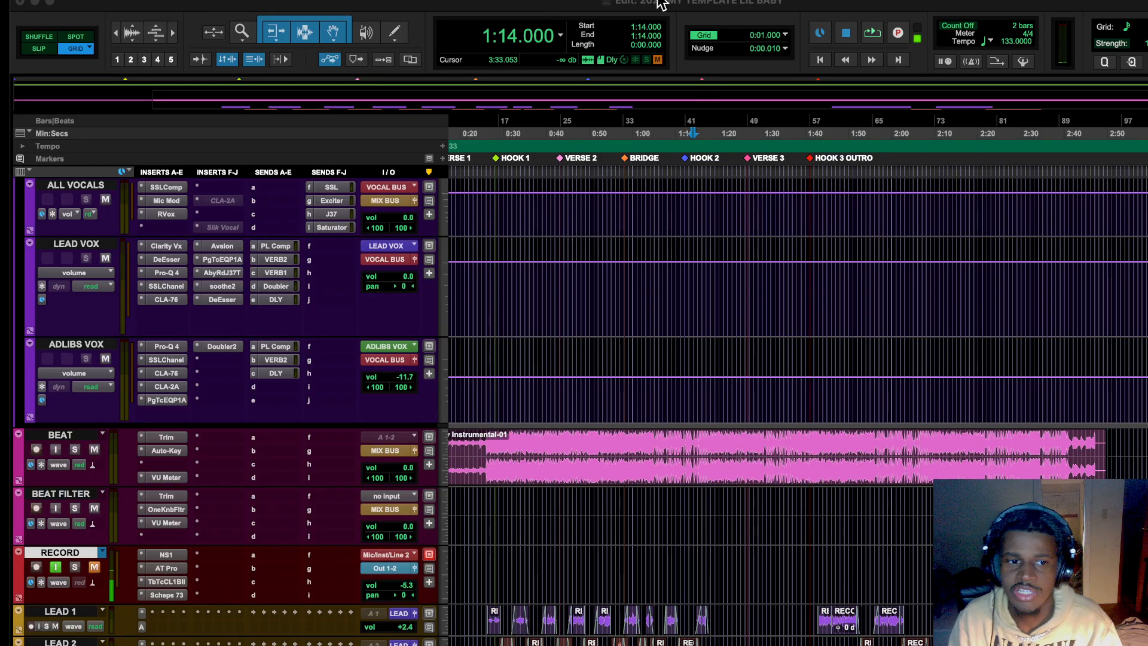
Open the Clarity Vx insert on the LEAD VOX track and check its ambience reduction amount.
click(87, 246)
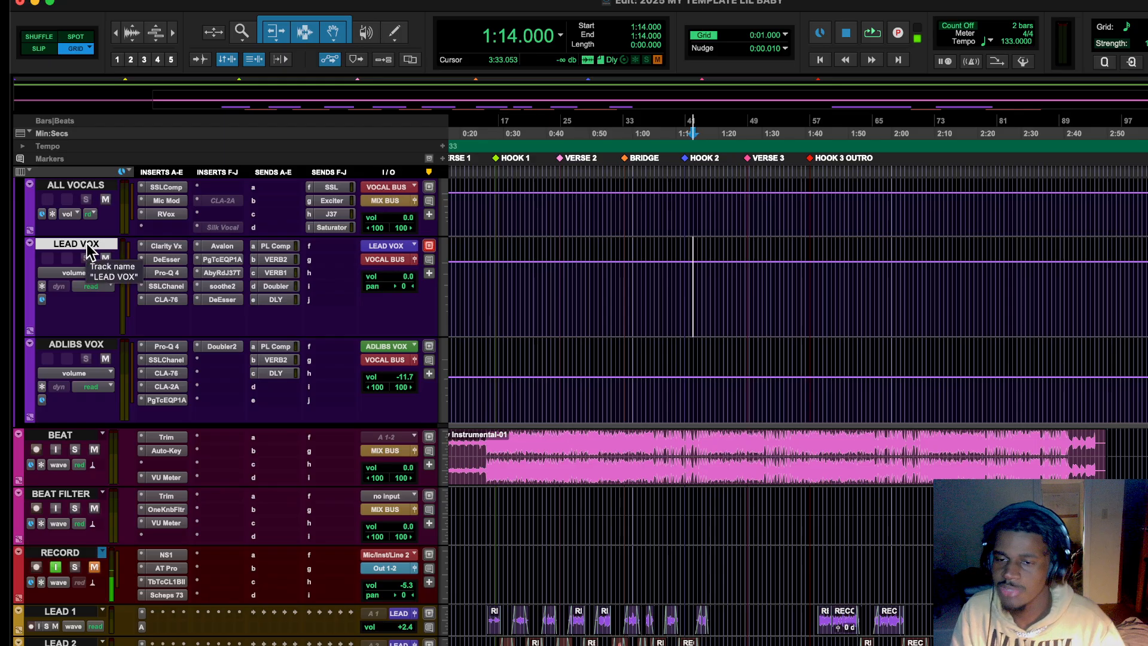
click(178, 246)
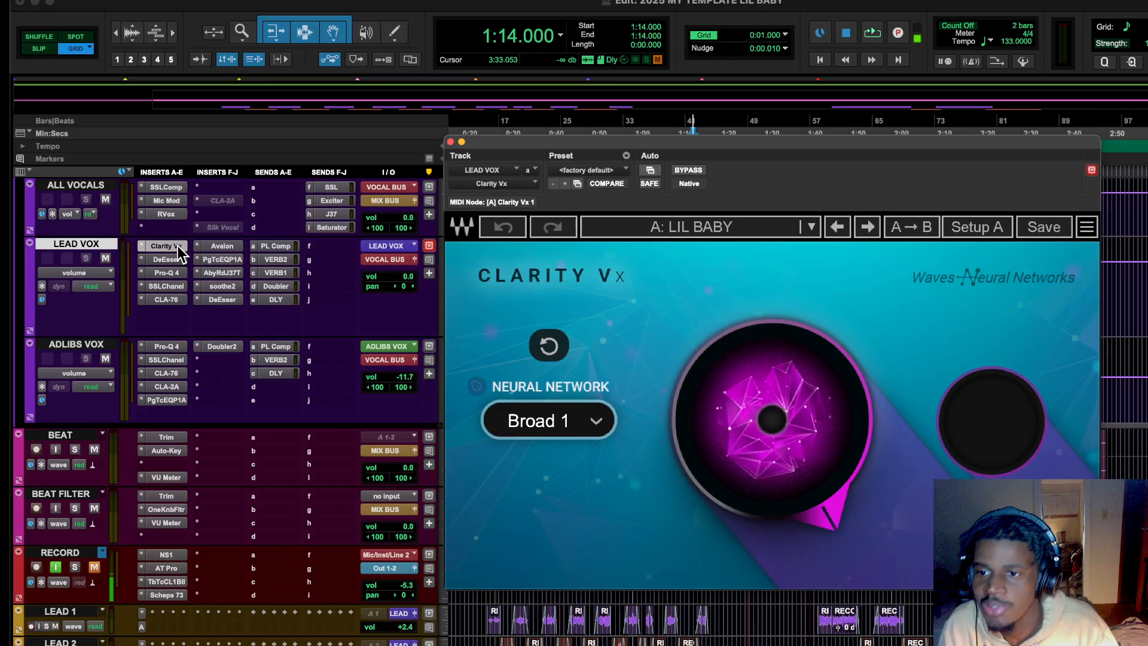
click(703, 423)
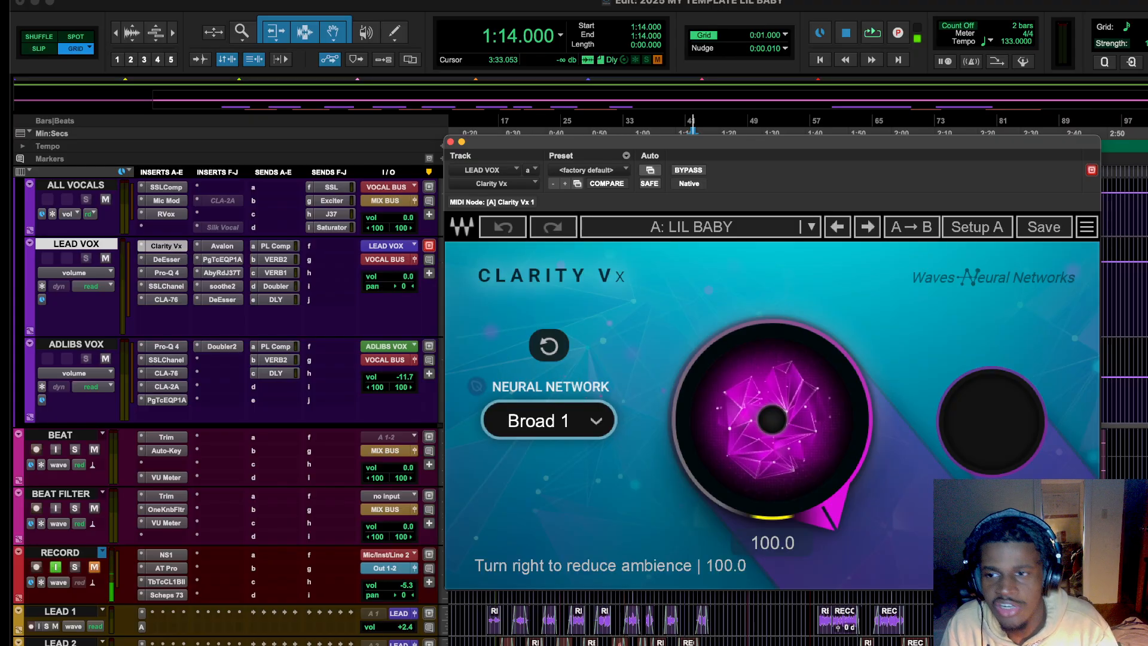
Open the DeEsser insert on LEAD VOX, enlarge its interface to 200%, and reposition its window.
click(168, 259)
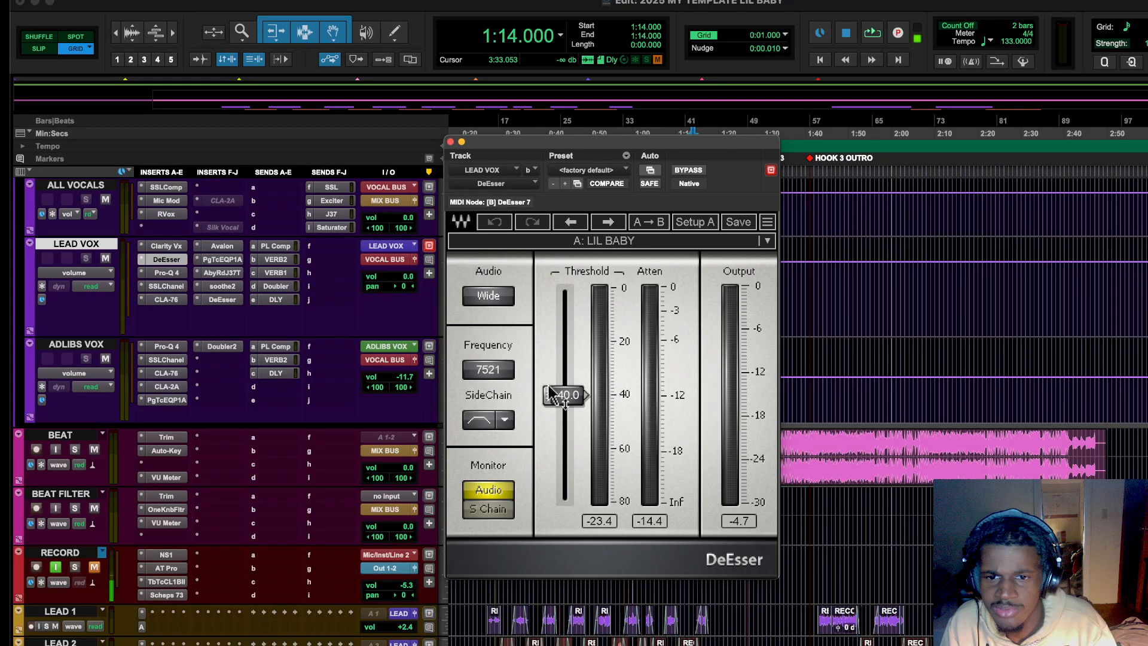
click(768, 222)
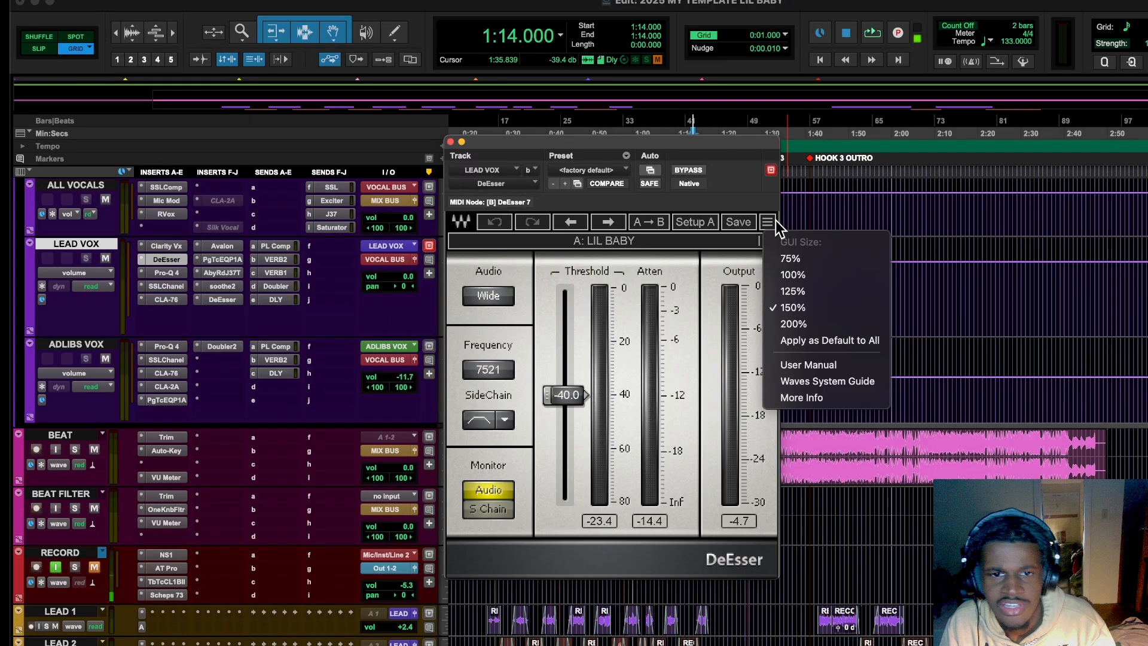
click(811, 325)
drag(674, 152, 670, 116)
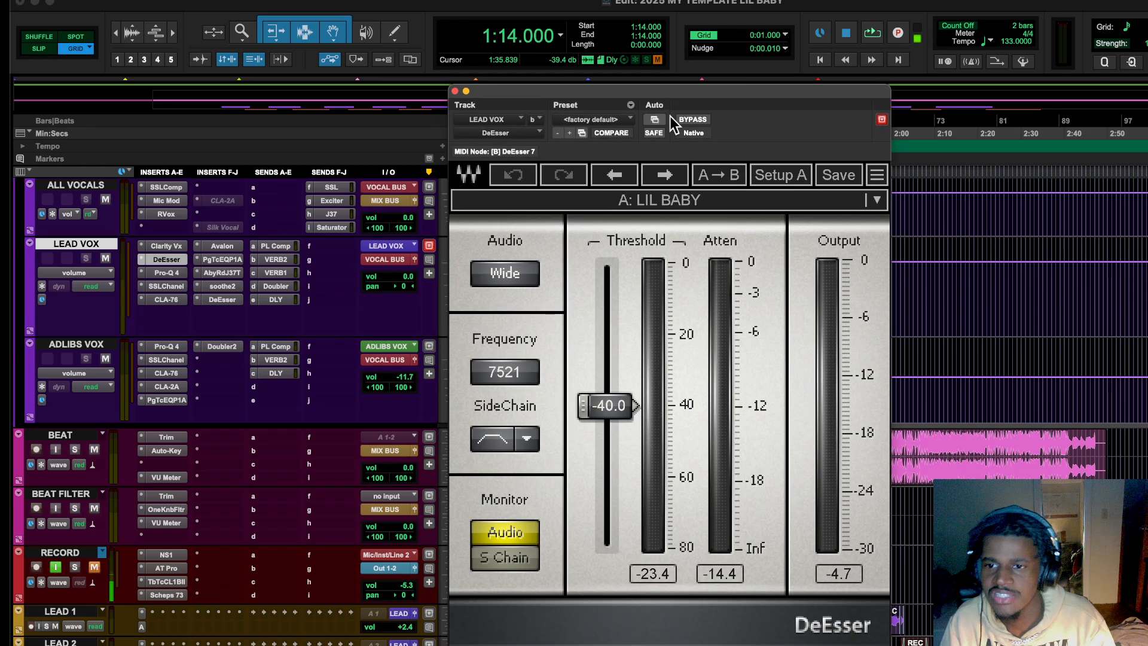
Open the Pro-Q 4 insert on LEAD VOX, examine each EQ band's settings from the low cut to the high shelves, and close it.
click(163, 273)
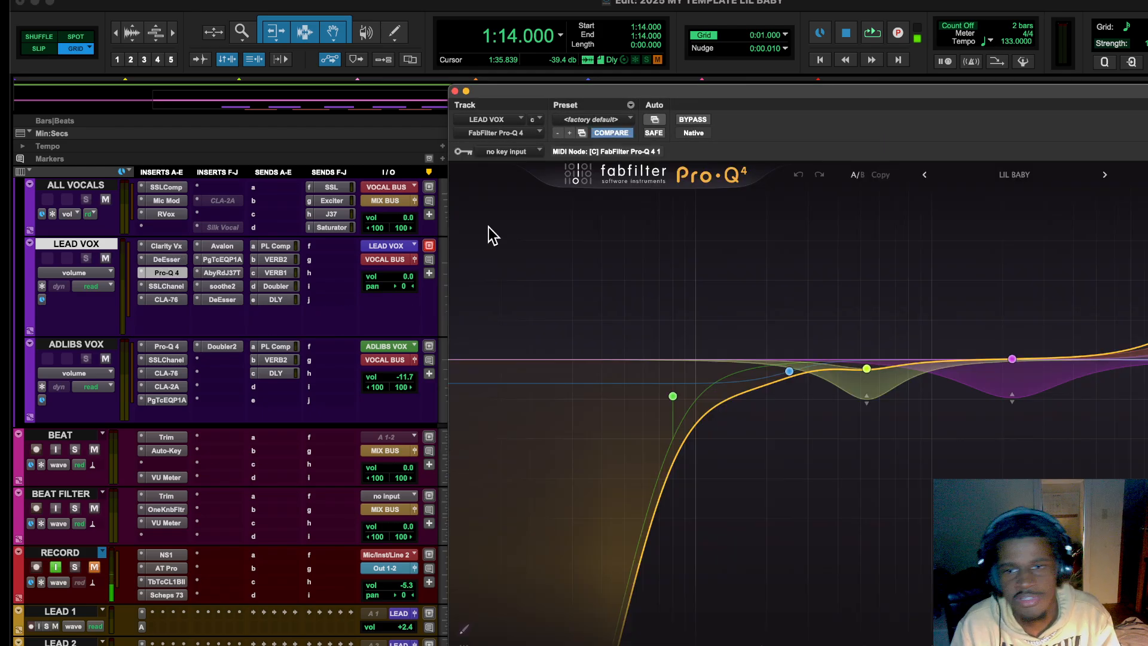
drag(680, 88, 471, 56)
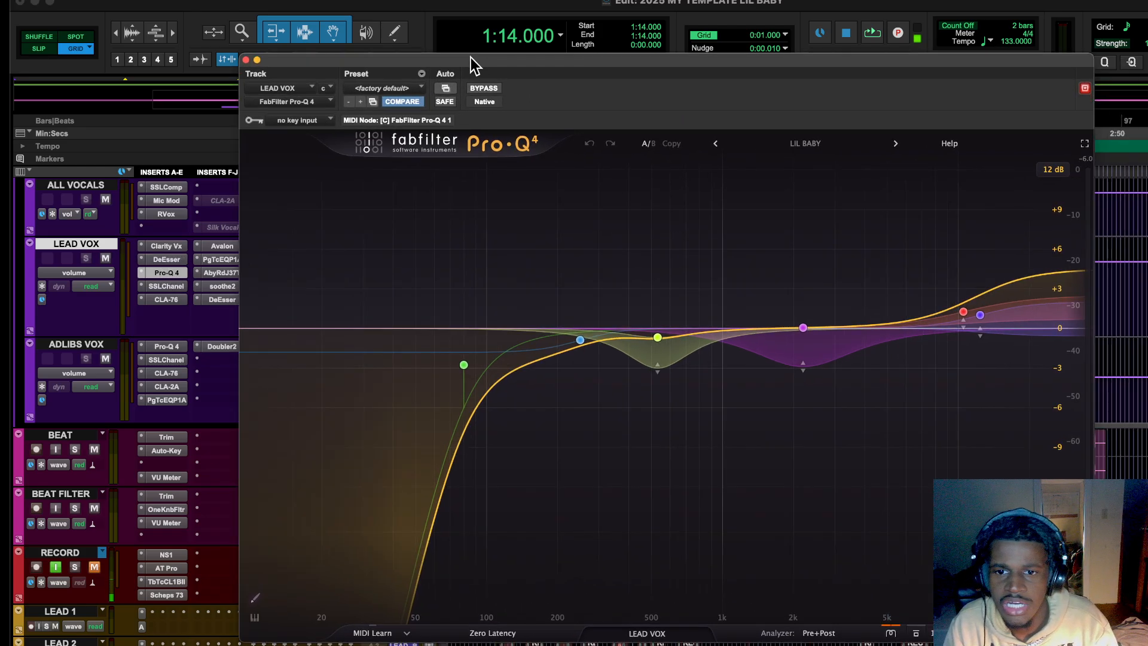
click(464, 366)
click(464, 366)
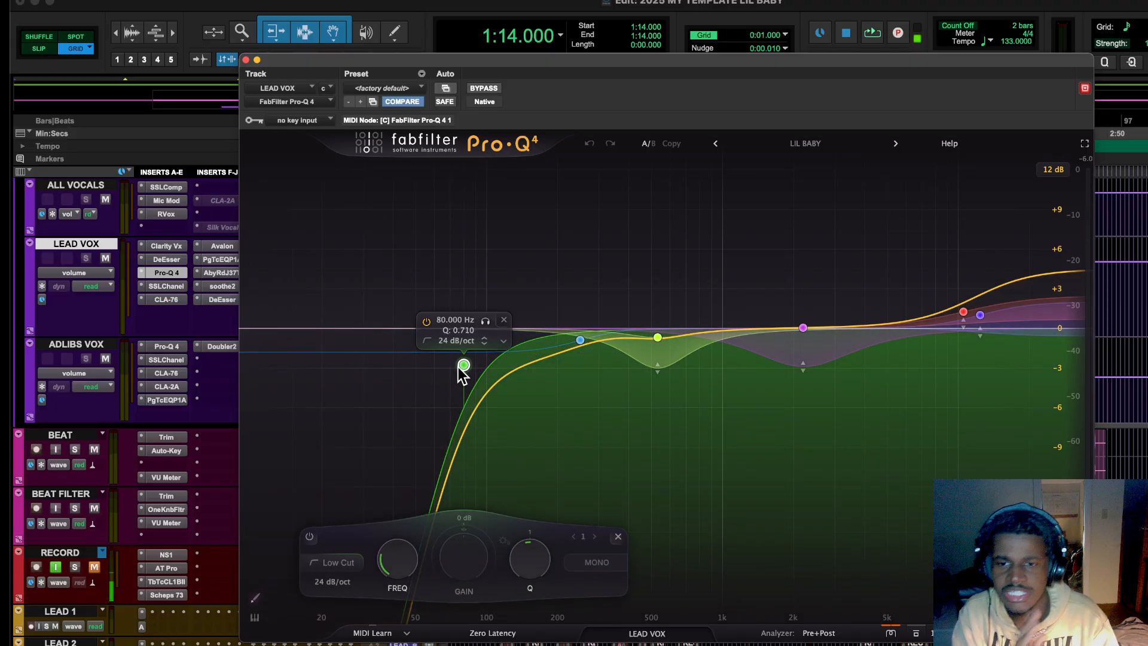
click(581, 342)
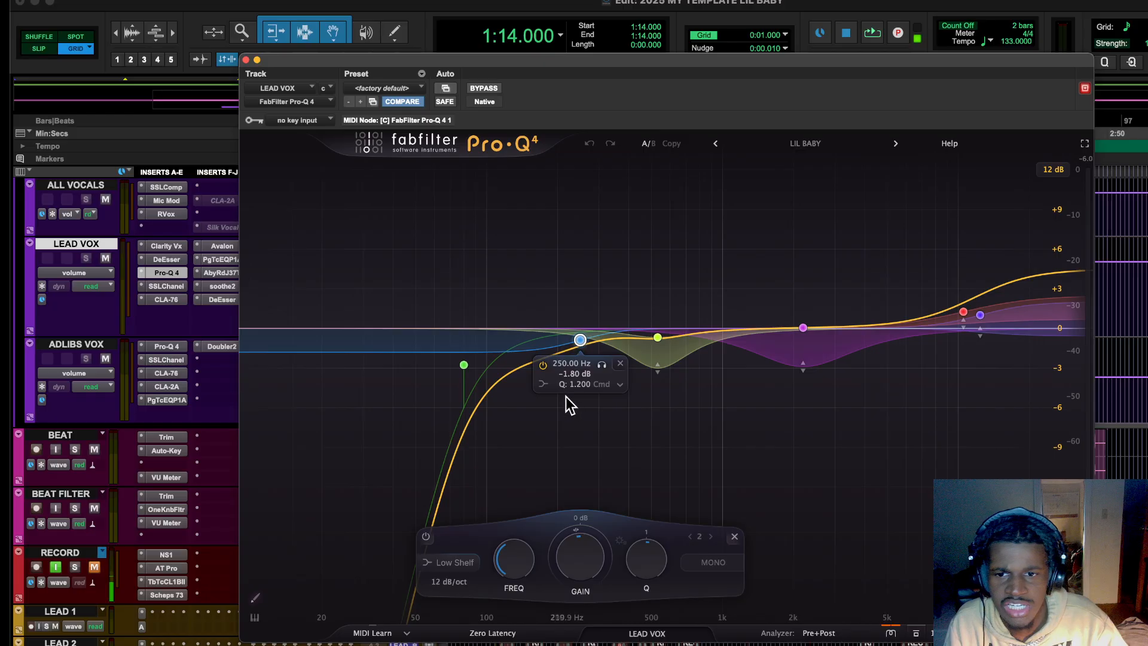
click(658, 338)
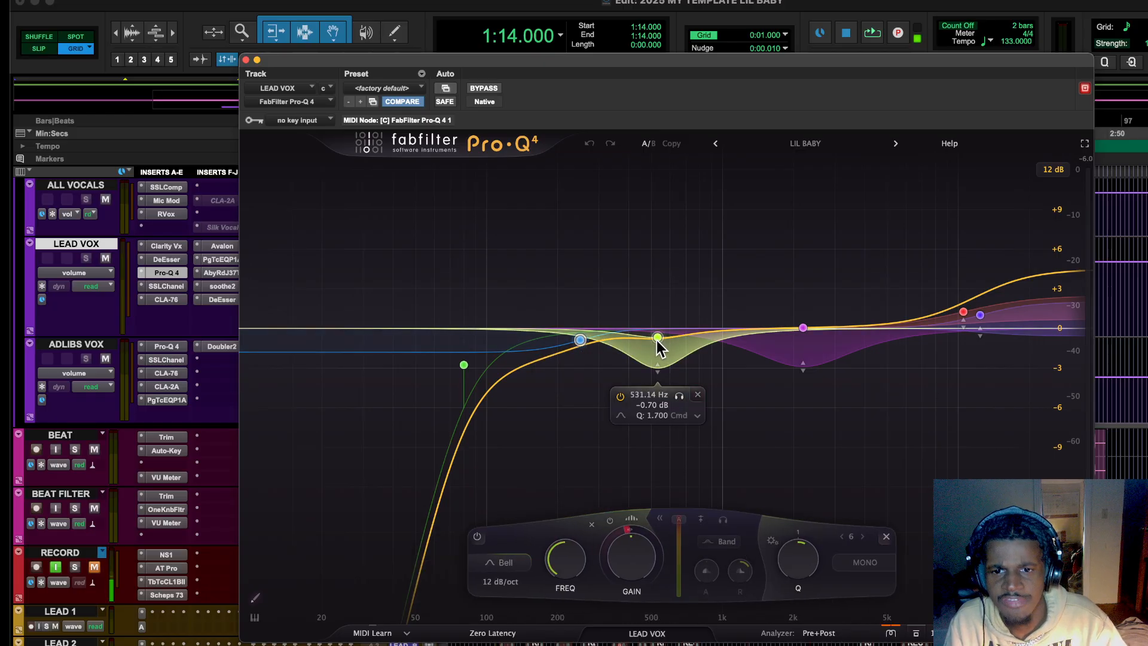
click(804, 328)
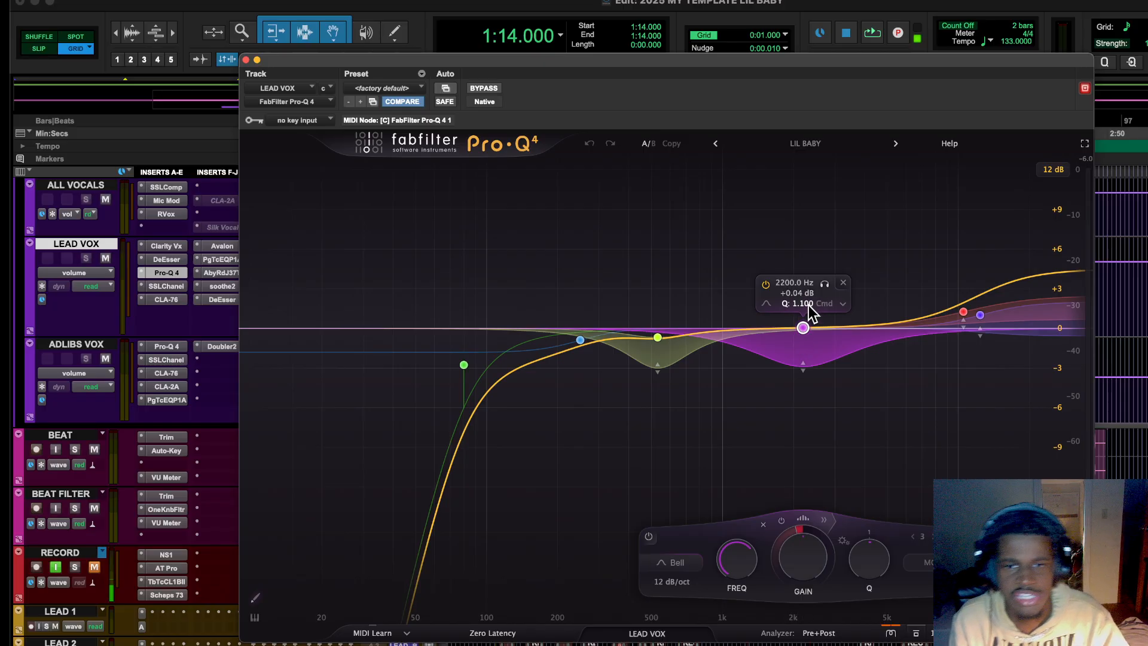
click(962, 312)
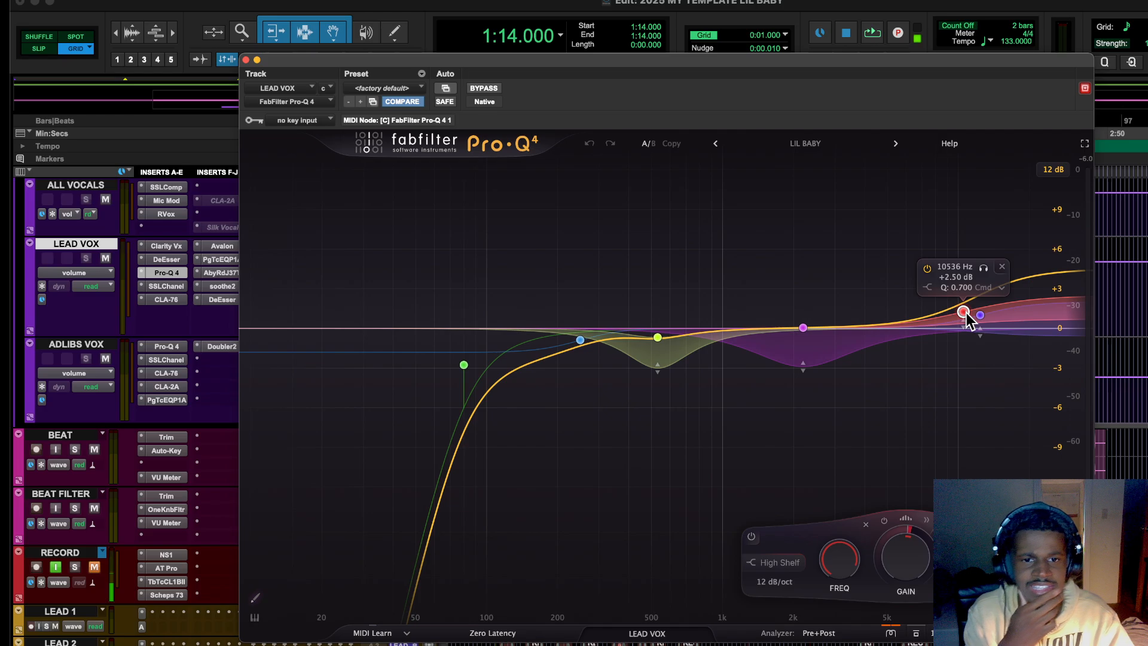
click(979, 315)
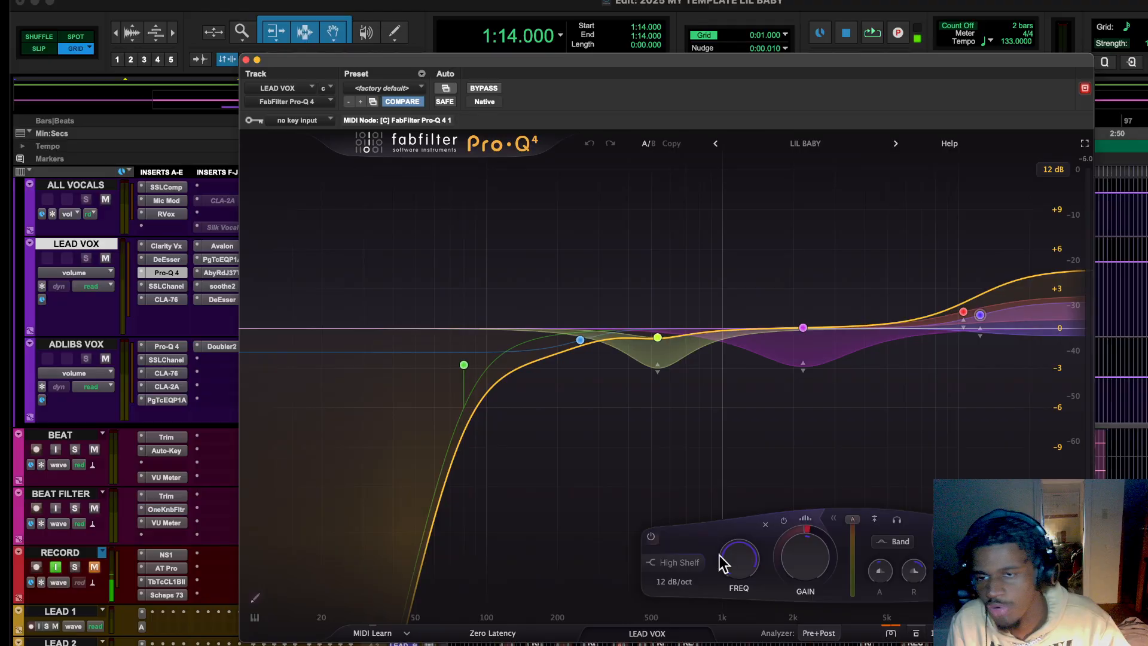
click(245, 60)
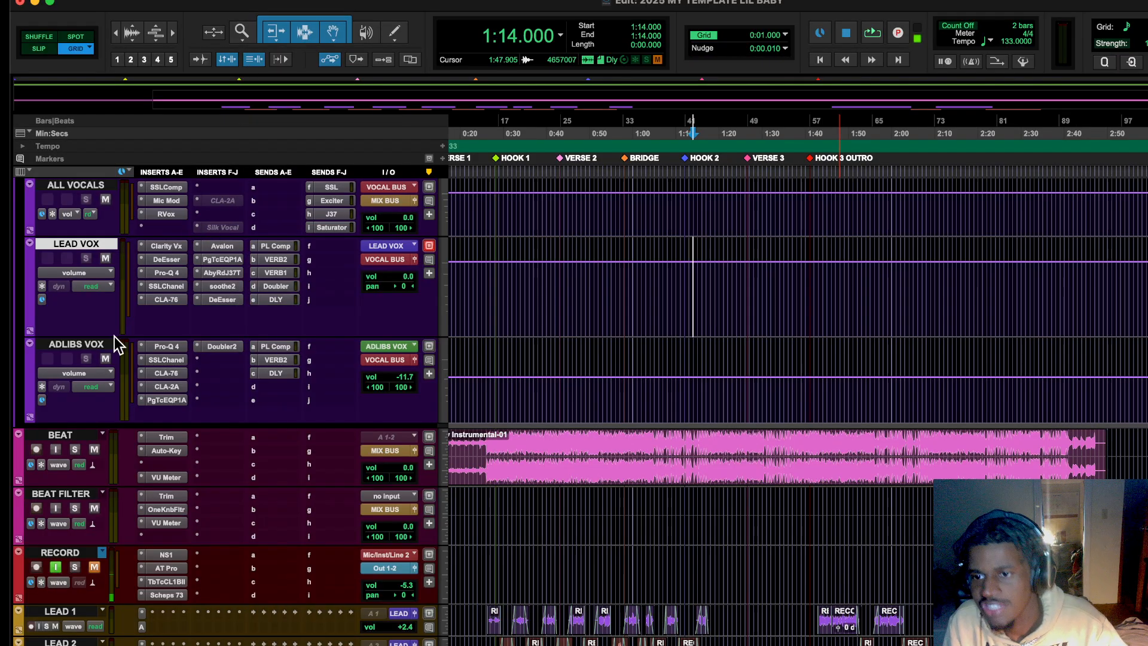
Open the SSLChannel insert on LEAD VOX, move it clear of the track controls, and examine its HF, HMF and LMF settings.
click(153, 288)
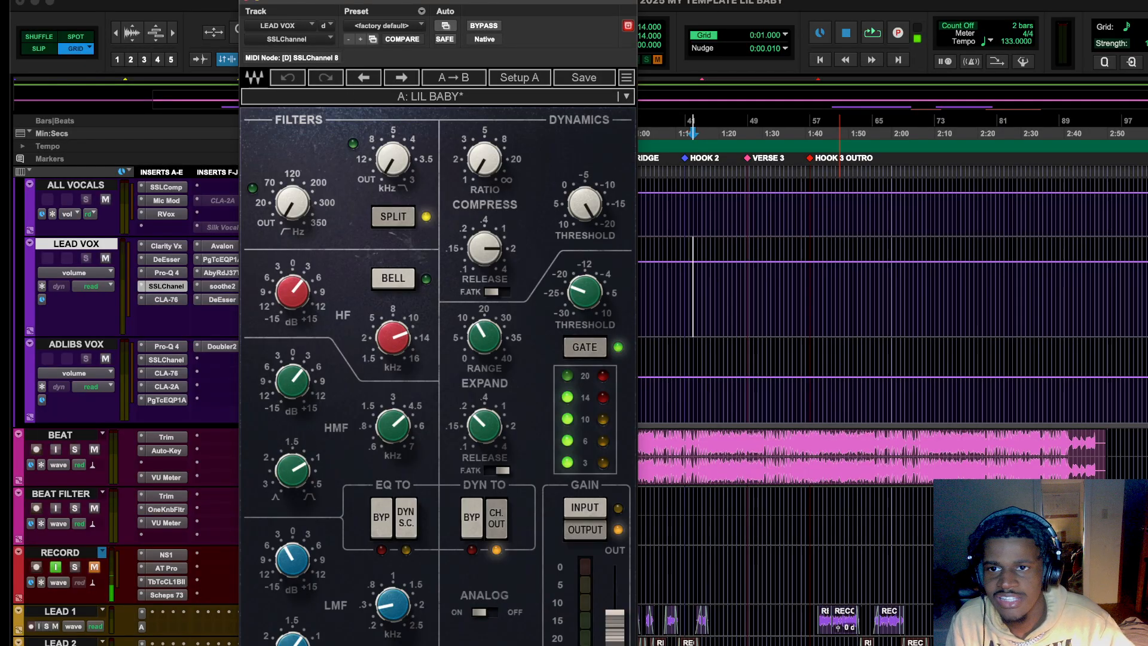
drag(368, 4, 793, 4)
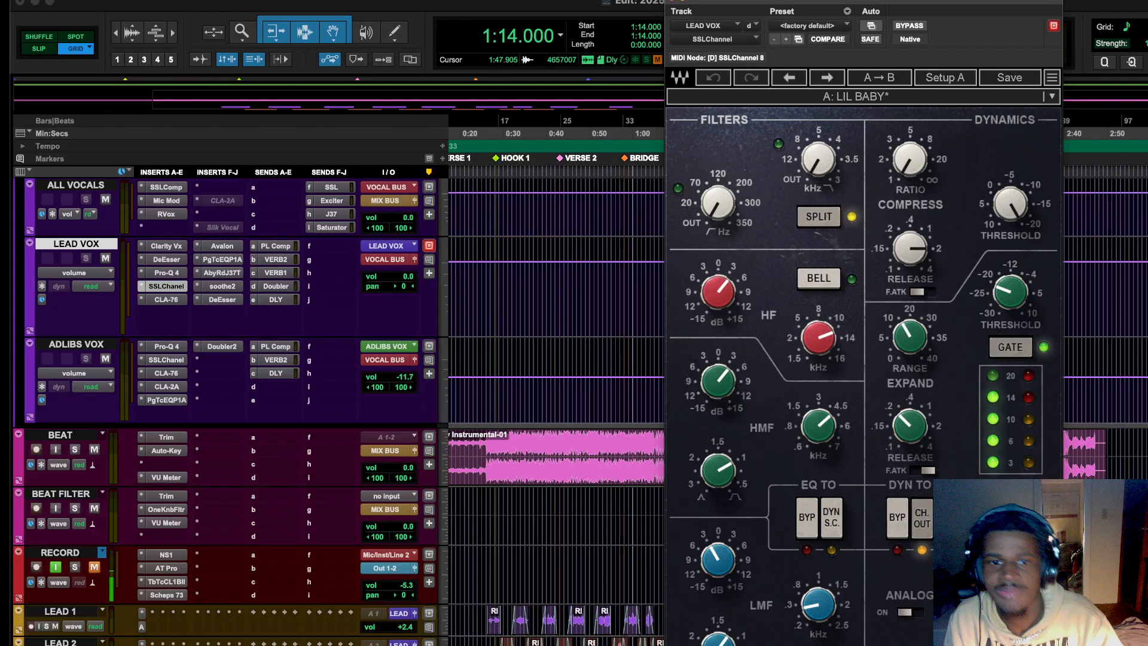
click(731, 294)
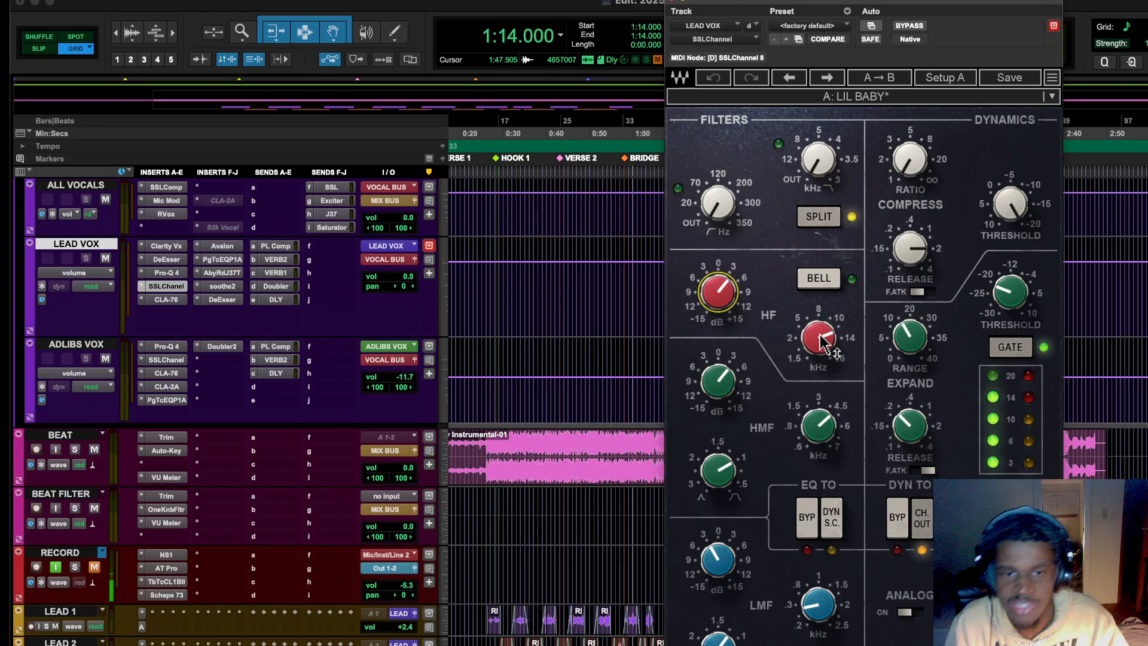
drag(824, 343, 822, 336)
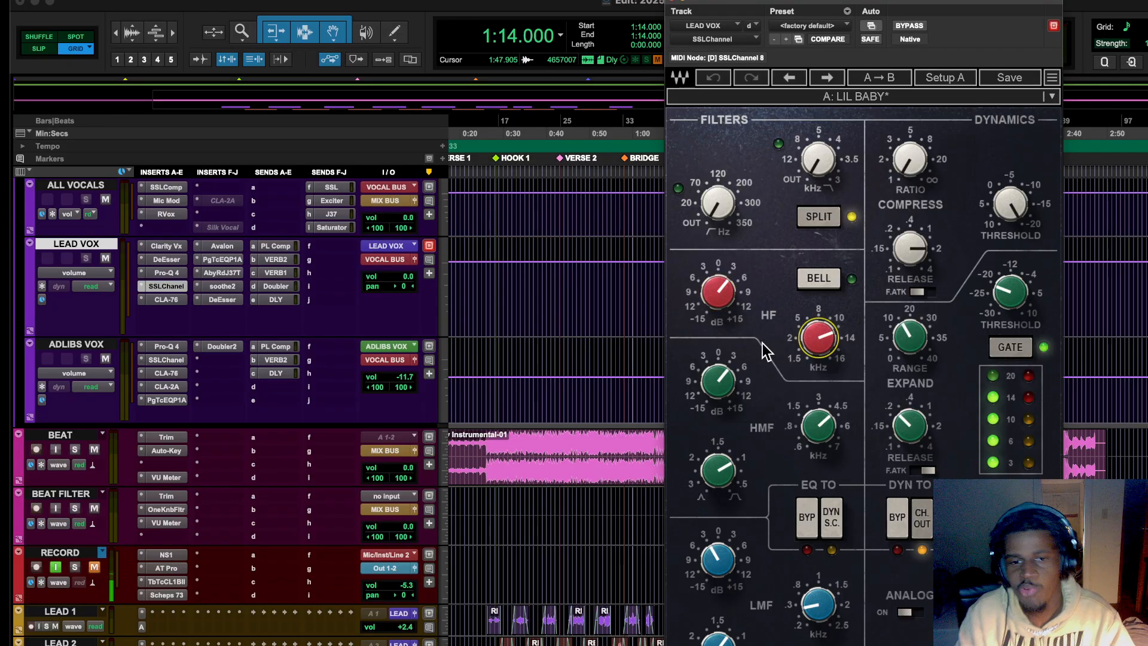
click(719, 399)
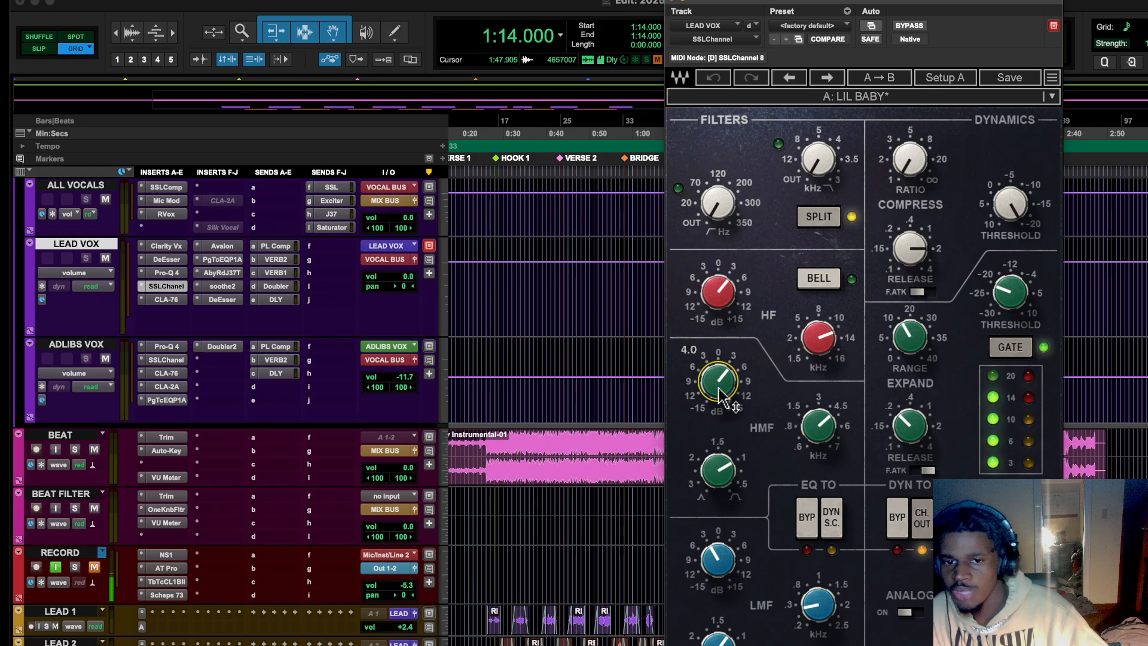
click(814, 435)
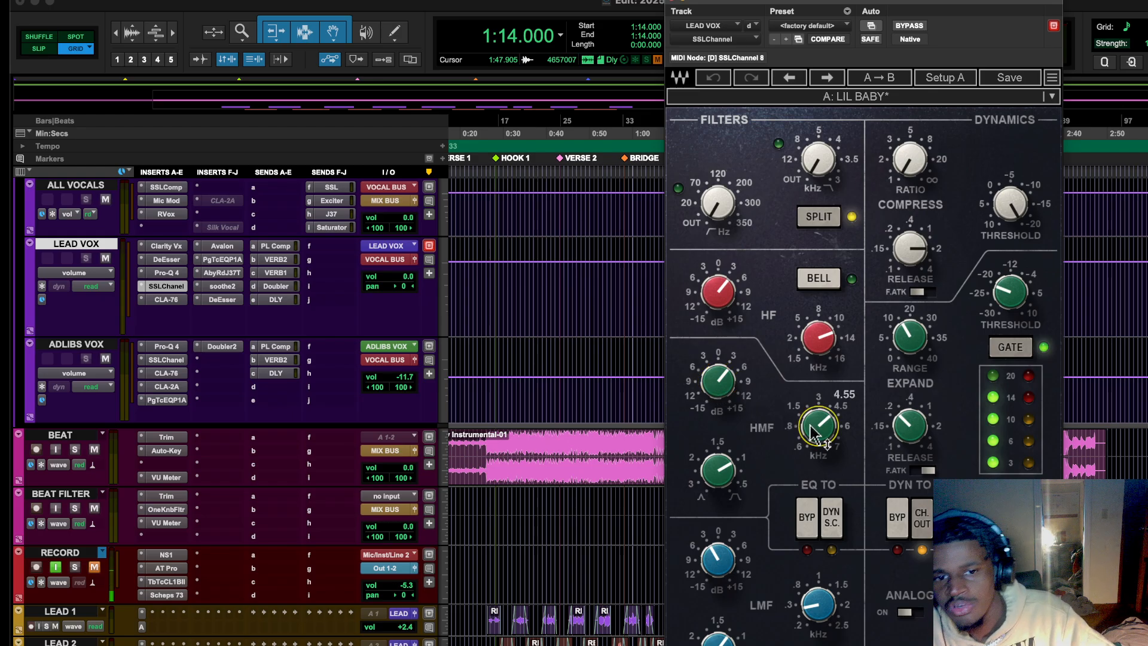
click(718, 470)
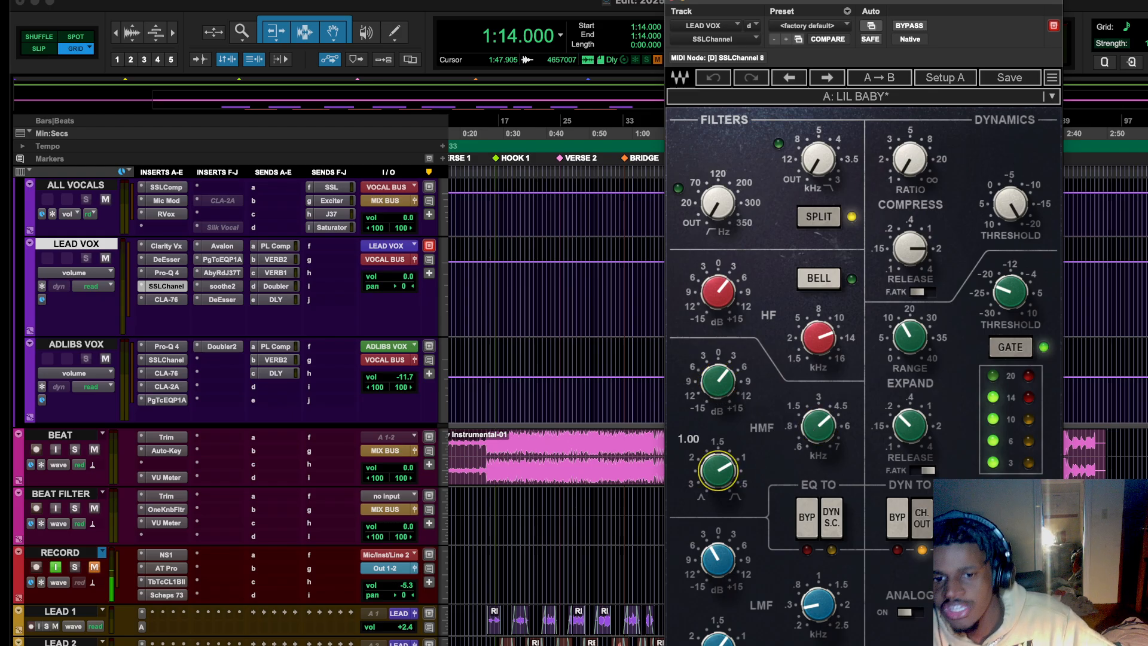
click(718, 559)
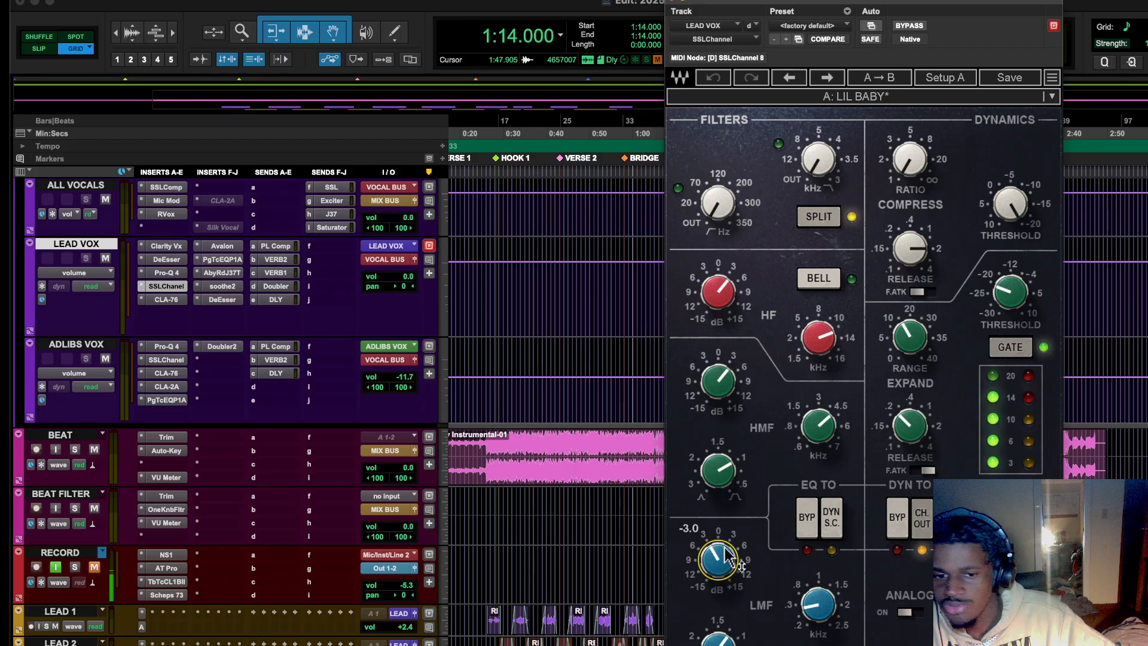
click(807, 610)
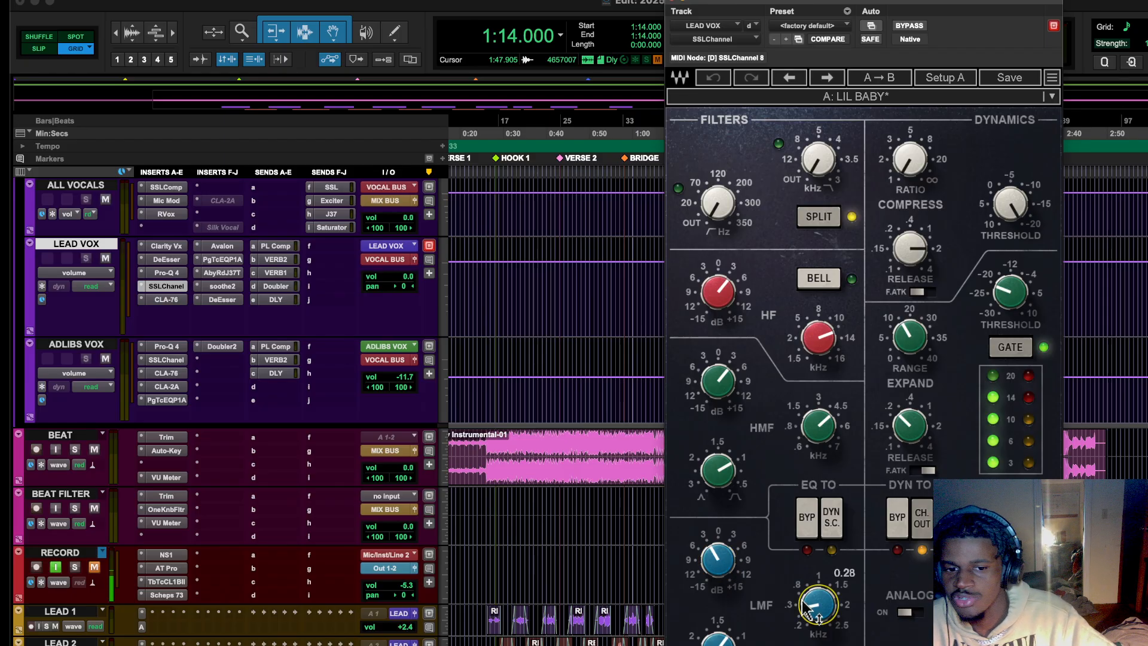
click(718, 639)
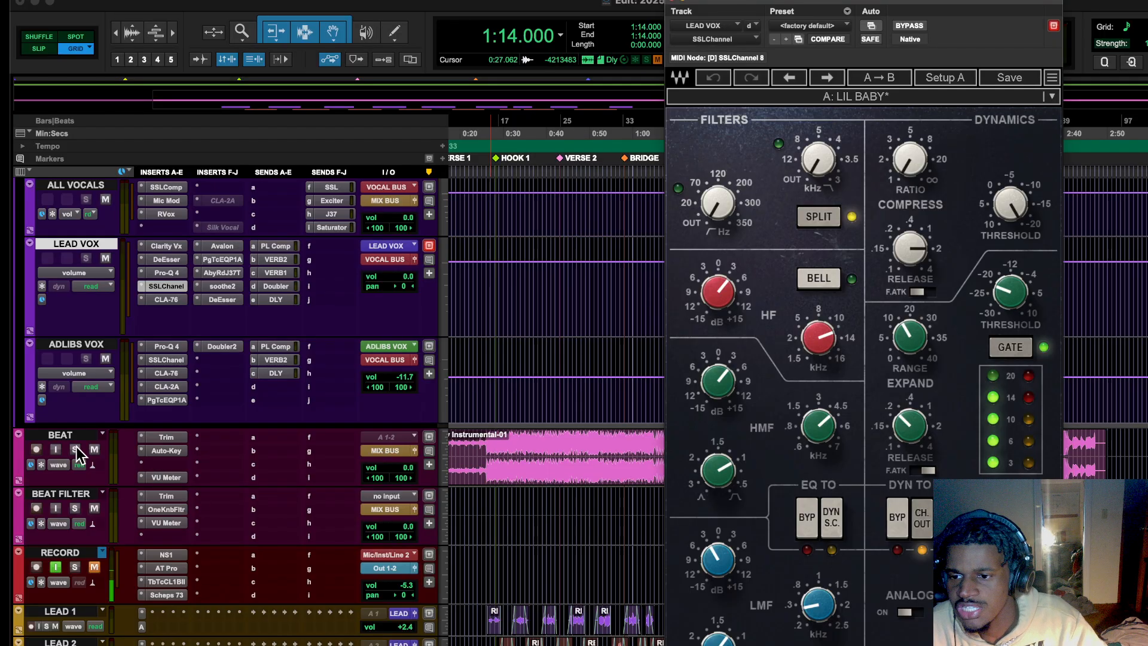
Play the session from 0:40 and mute the BEAT track to hear the vocals on their own.
click(94, 450)
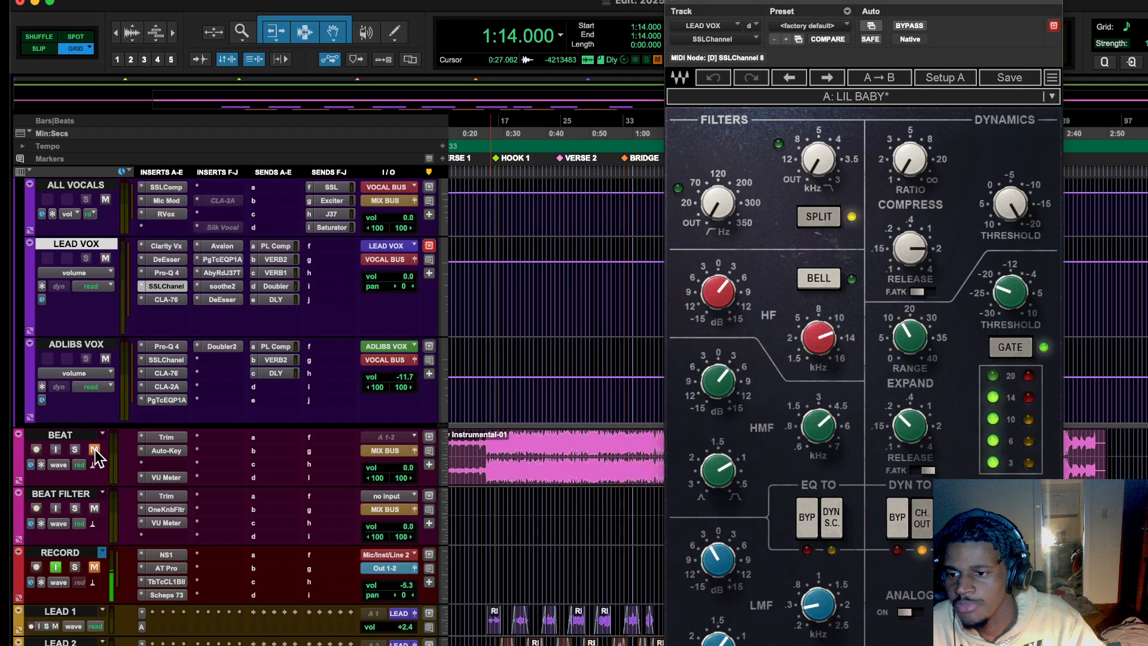
click(546, 571)
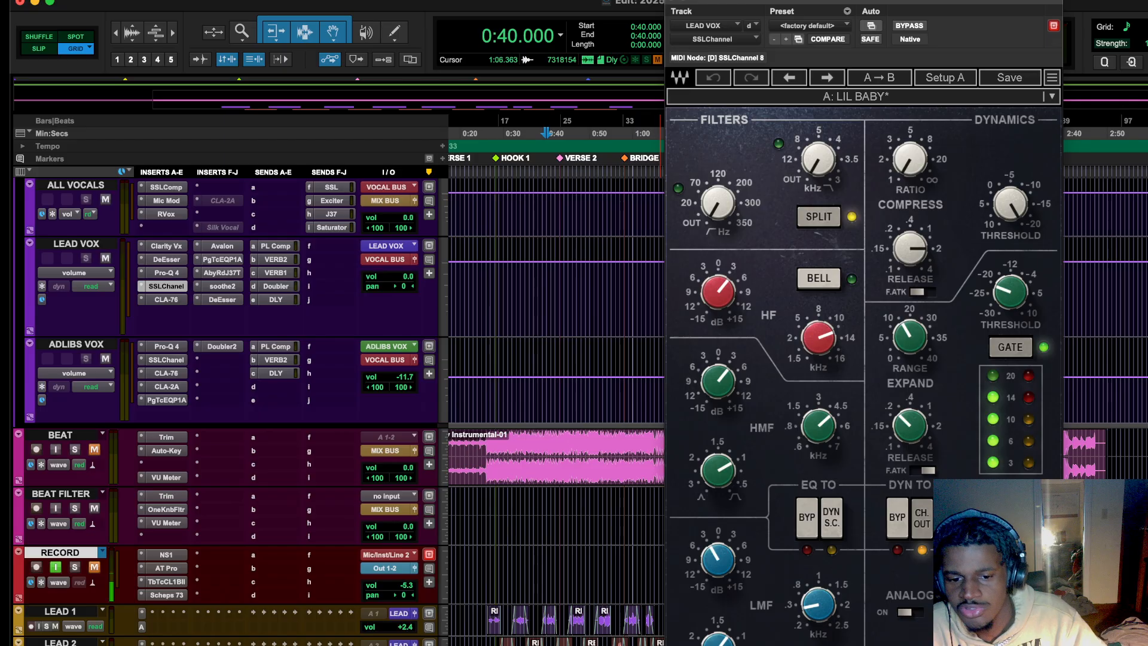
key(space)
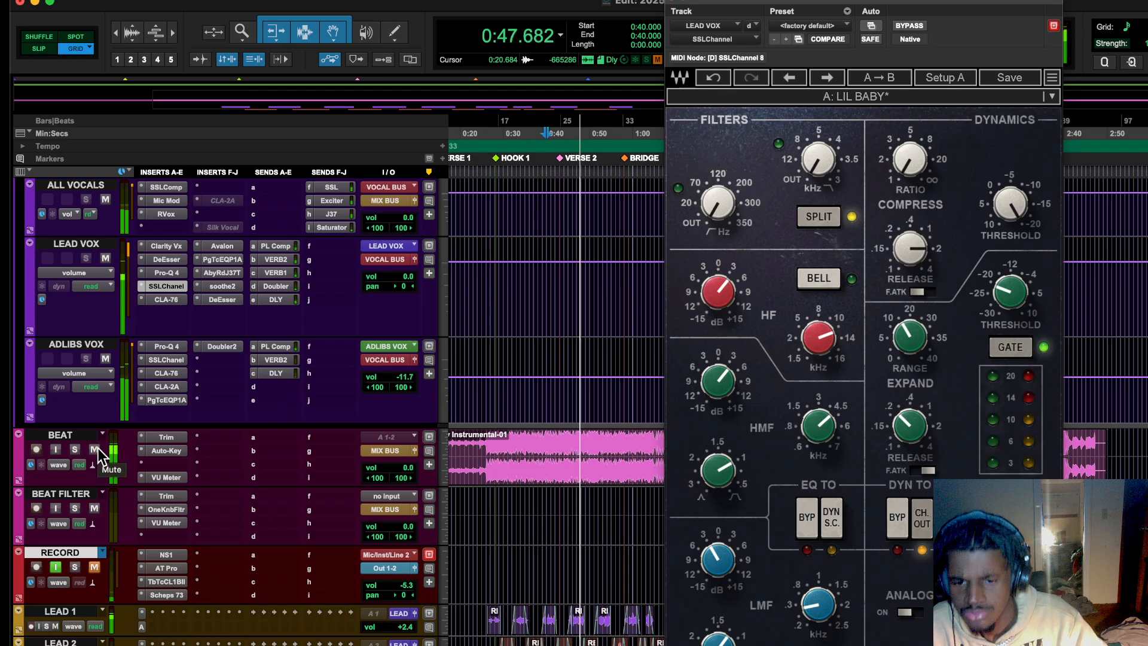
click(95, 449)
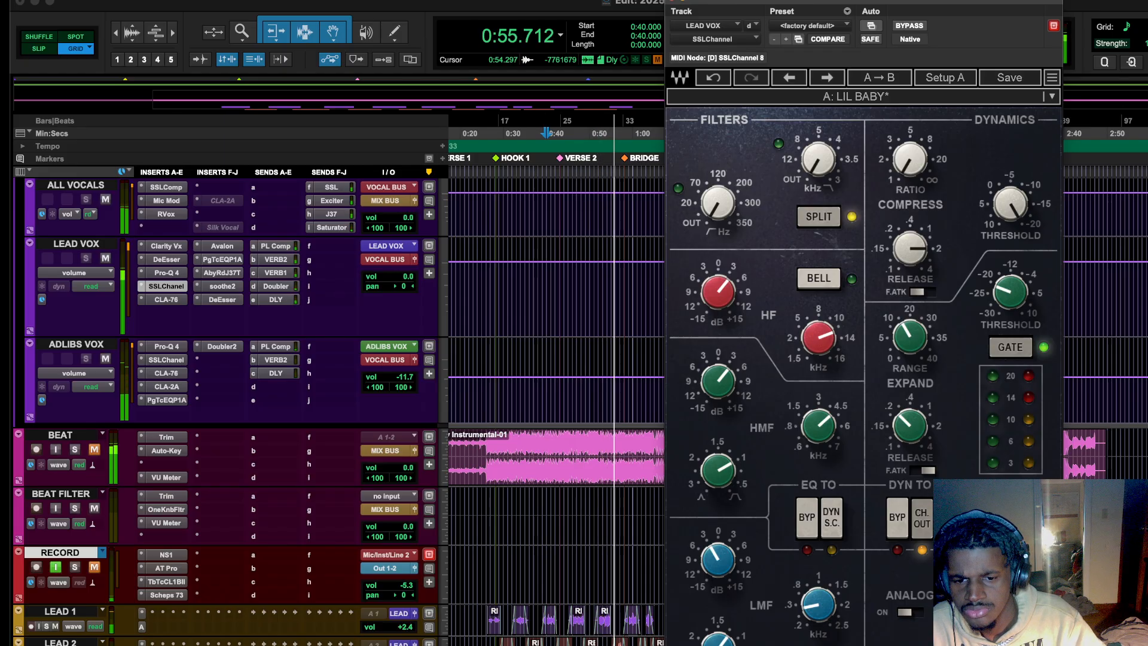
Replay the session from 0:40, toggling the BEAT track's mute to compare the vocals with and without the beat, and stop playback.
key(space)
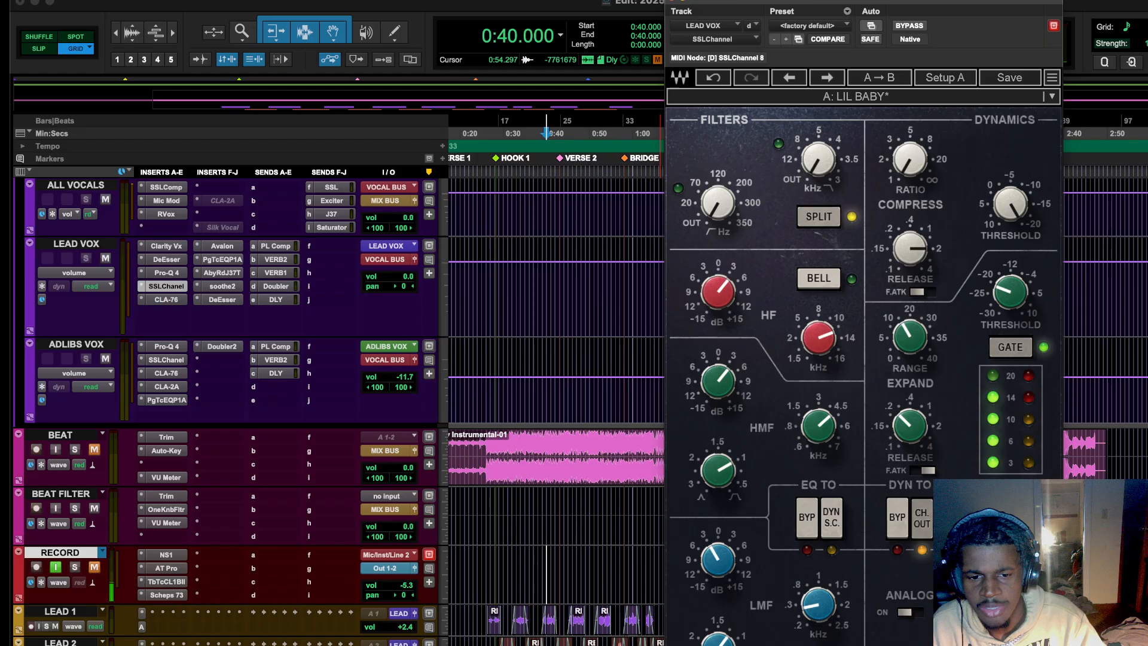
key(space)
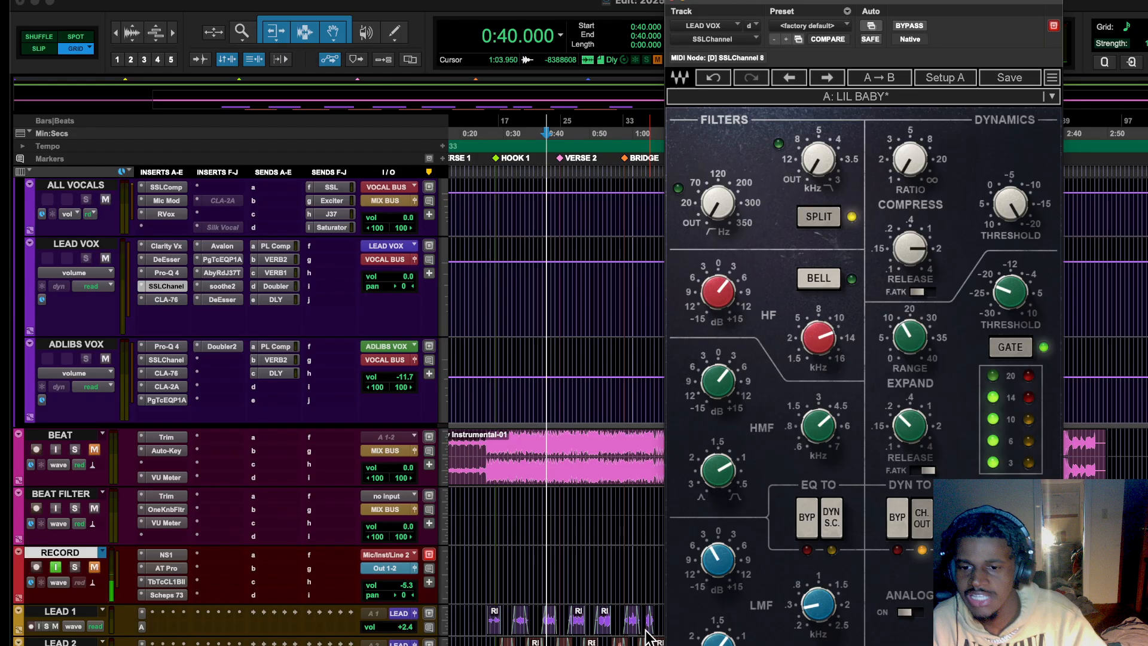
click(92, 449)
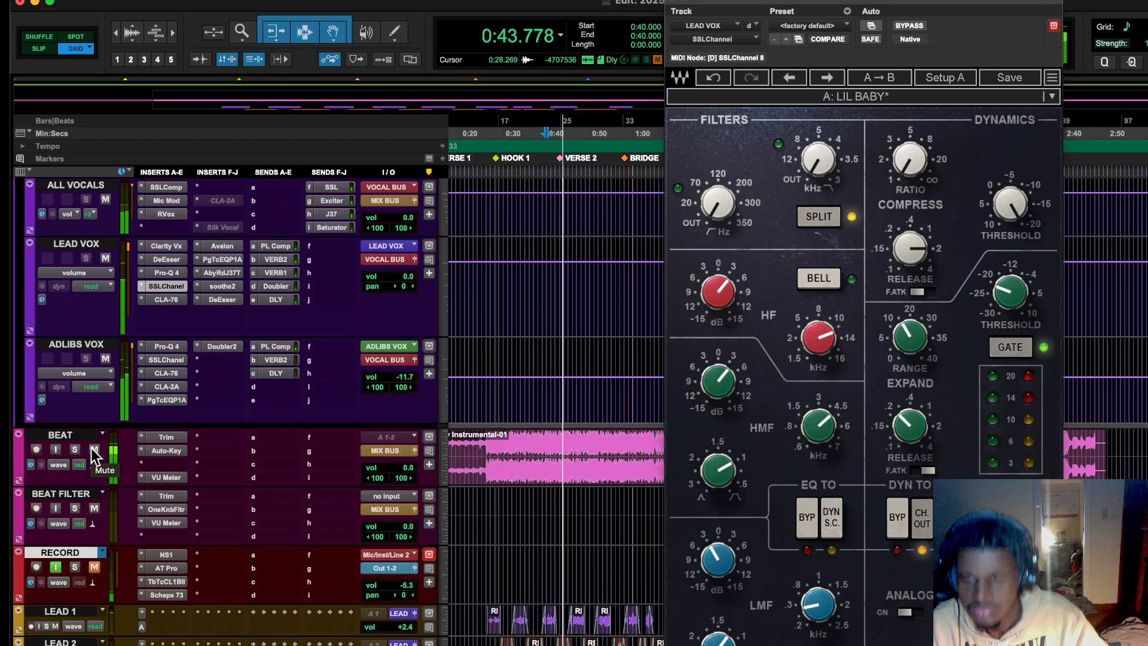
key(space)
click(93, 449)
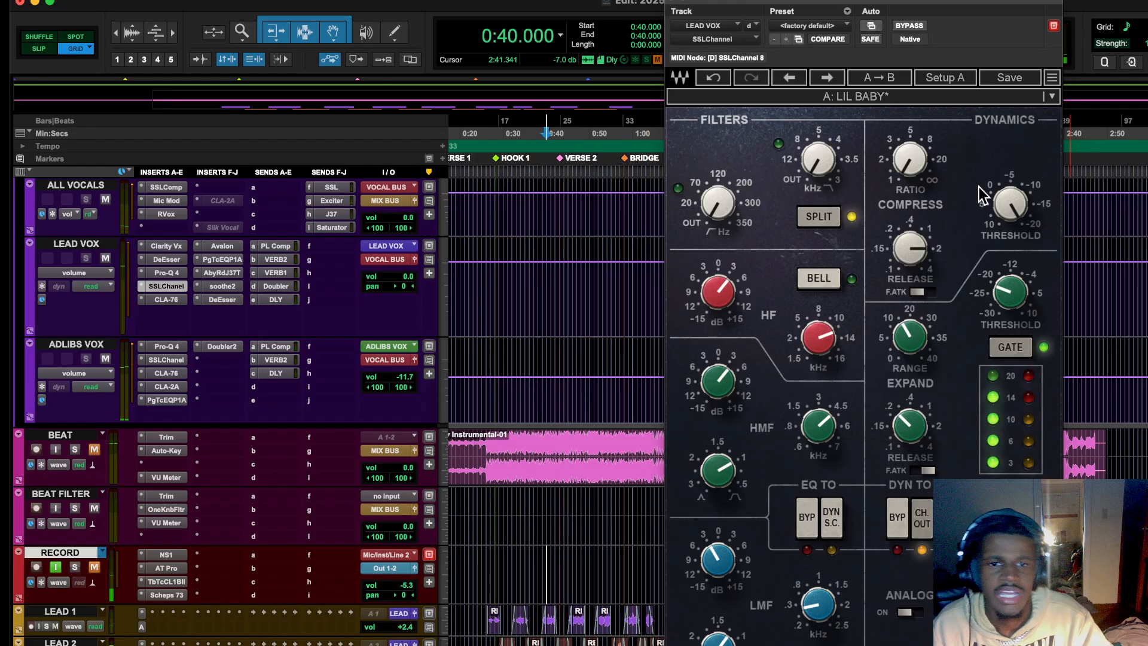
Examine the SSLChannel's compressor ratio and threshold and its expander range and release on LEAD VOX, and close the plugin.
mouse_move(921, 170)
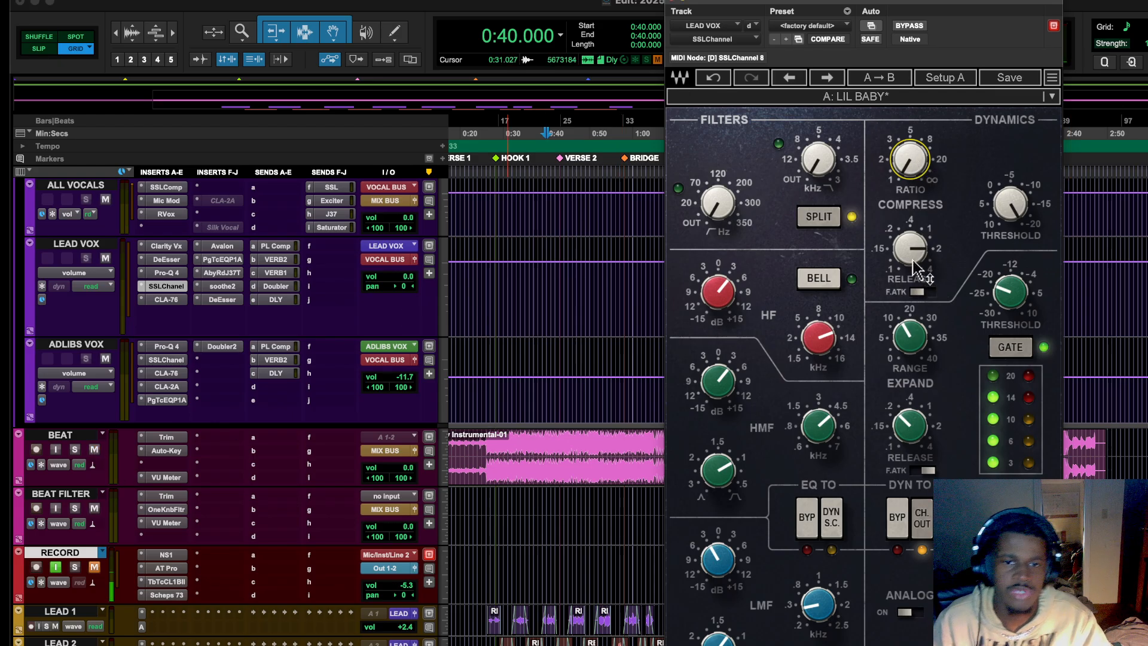
mouse_move(1010, 203)
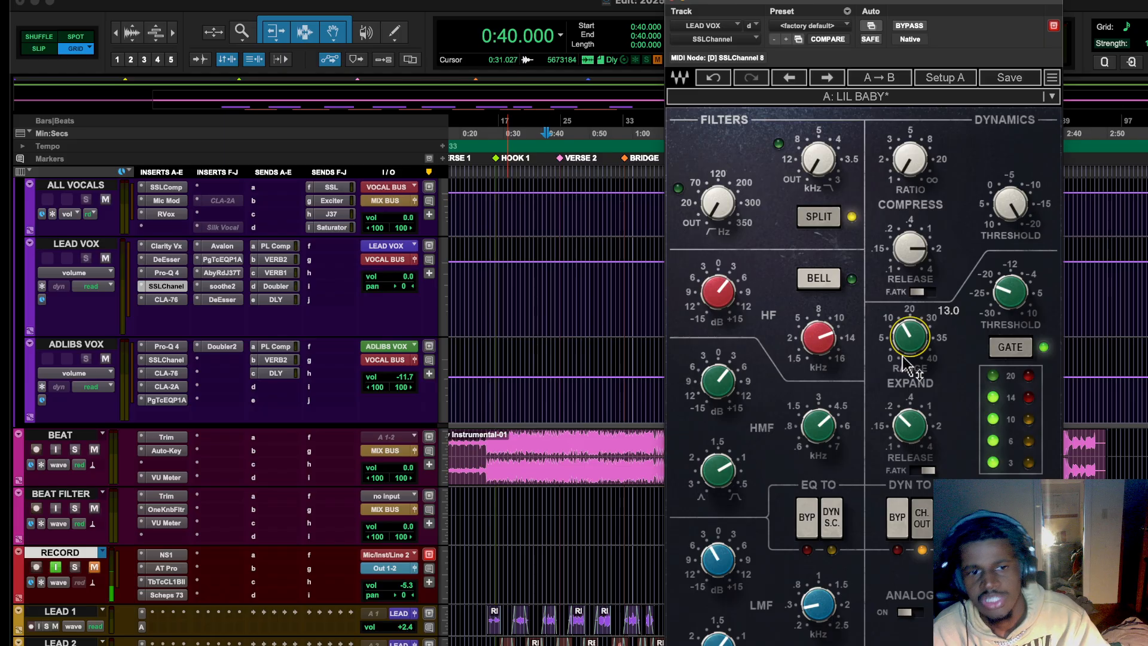
mouse_move(909, 414)
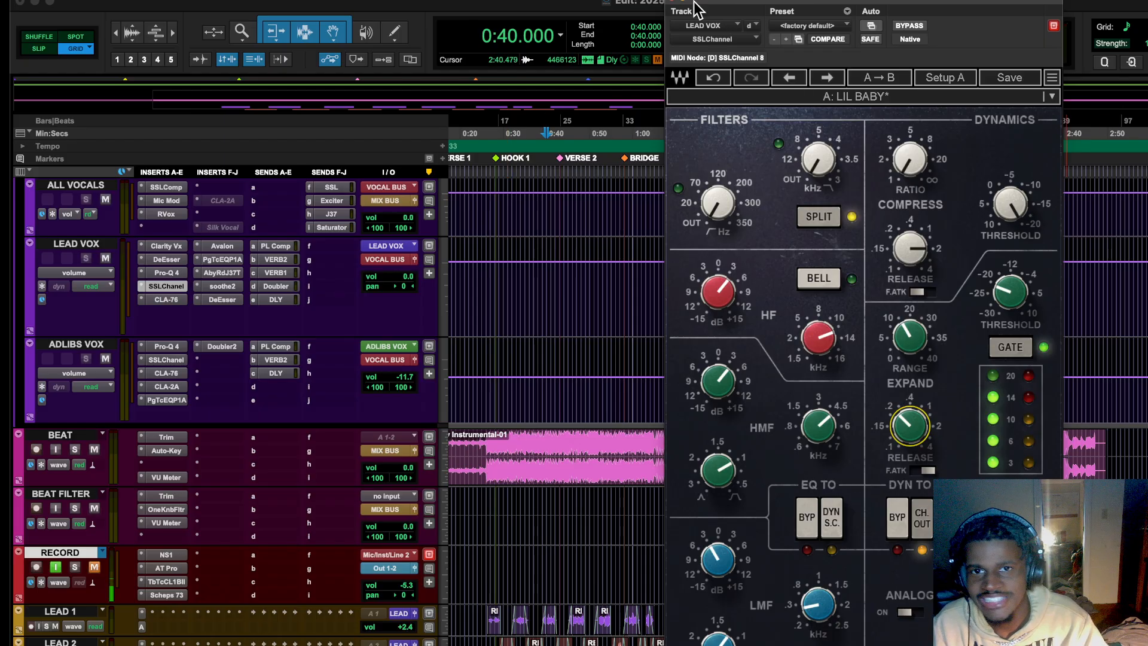
click(674, 5)
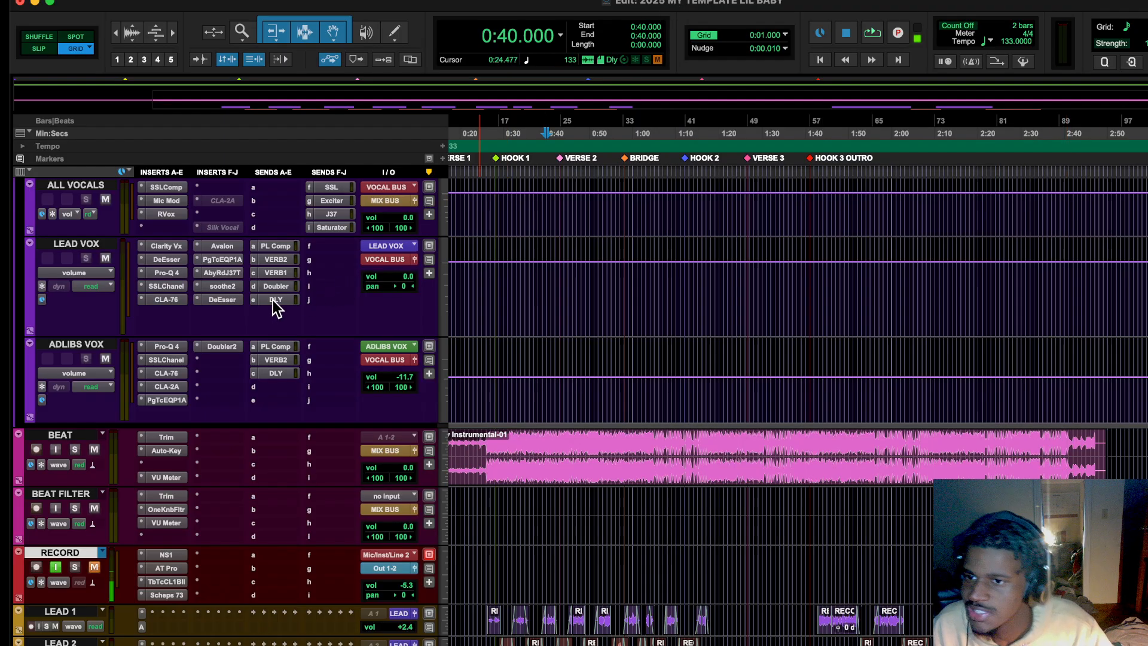
Open the Auto-Tune Pro inserts on LEAD 1 and LEAD 2 and examine their key, scale and retune settings.
scroll(211, 480, down, 2)
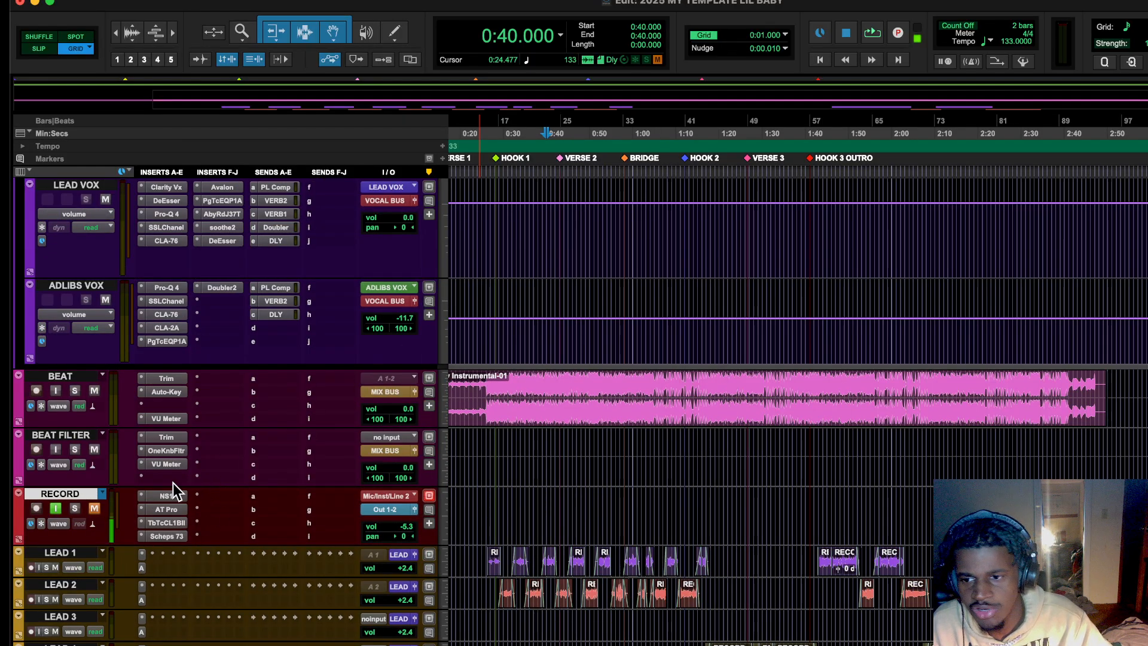
click(141, 554)
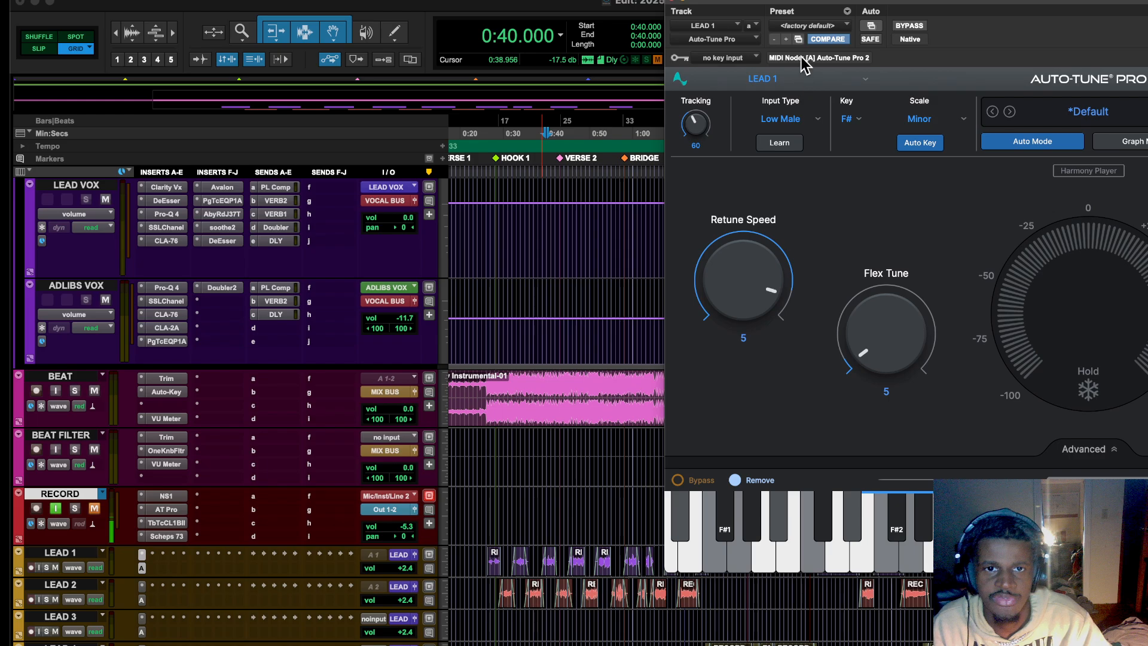
drag(837, 1, 514, 80)
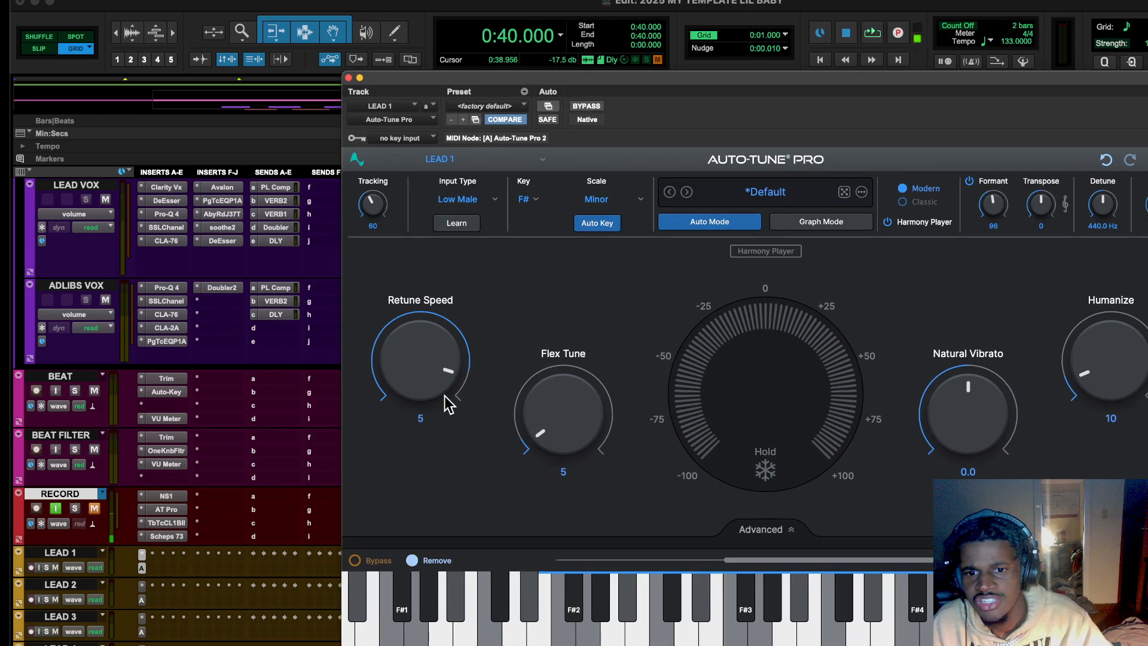
click(142, 600)
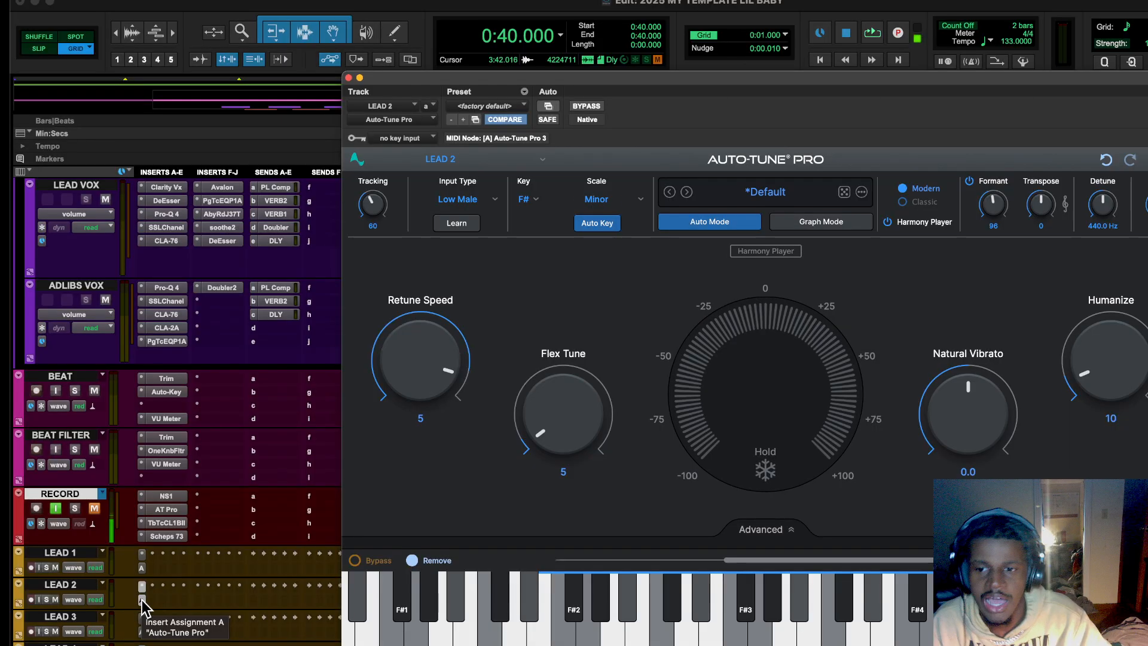
Open the Auto-Tune Hybrid inserts on LEAD 3 and LEAD 4, examine their settings, and close each one.
click(142, 631)
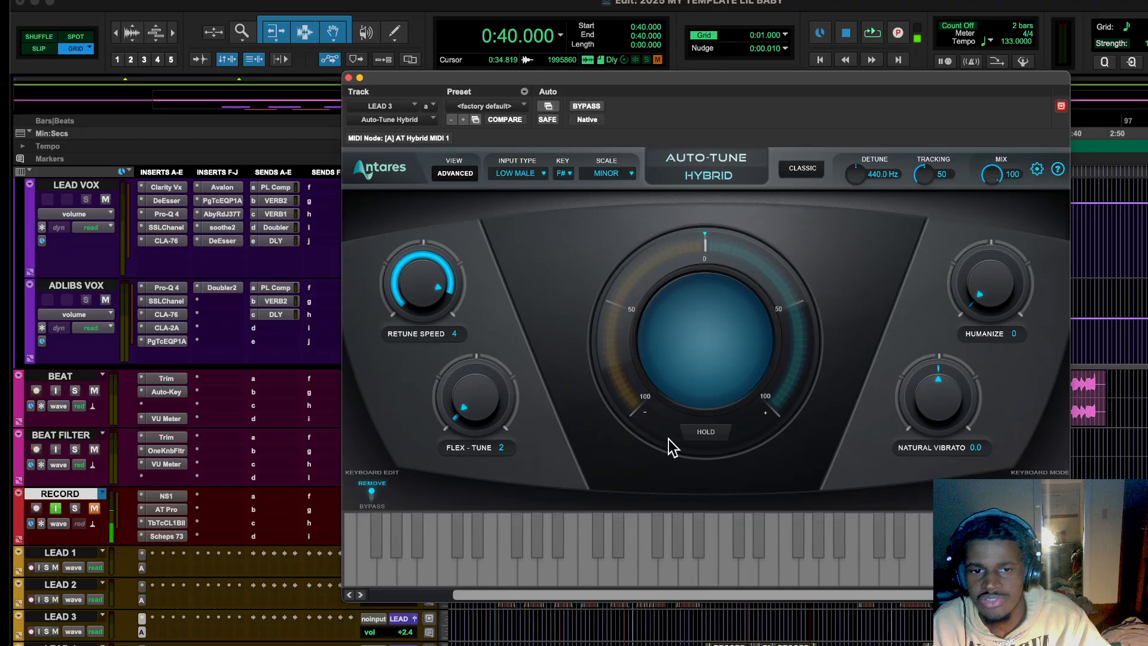
click(349, 78)
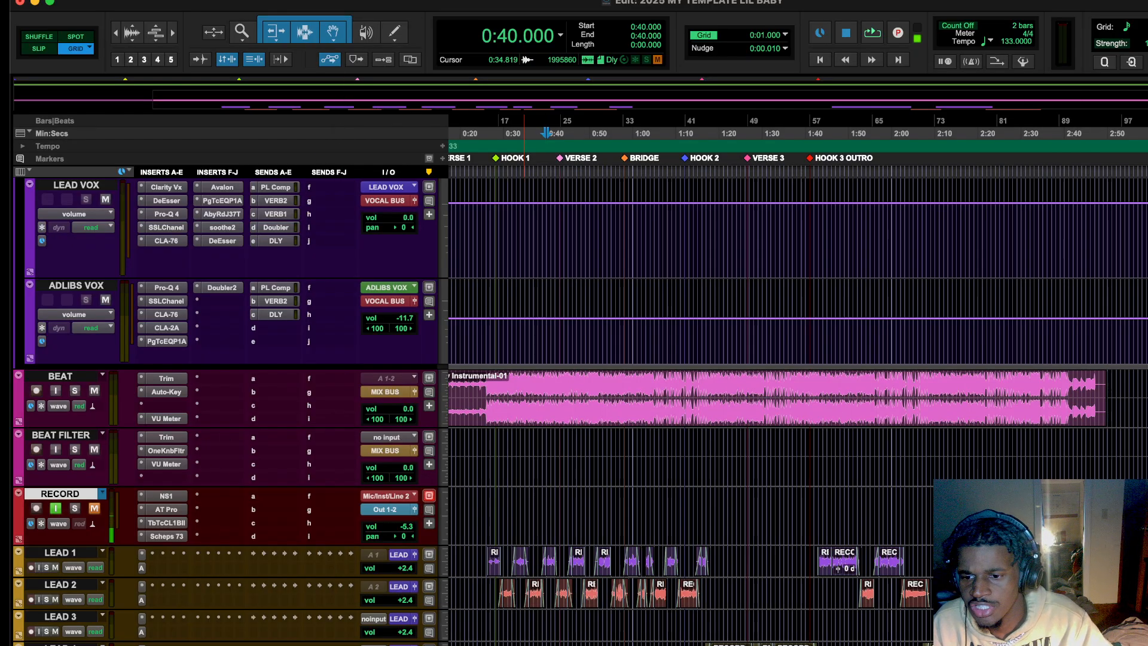
click(142, 645)
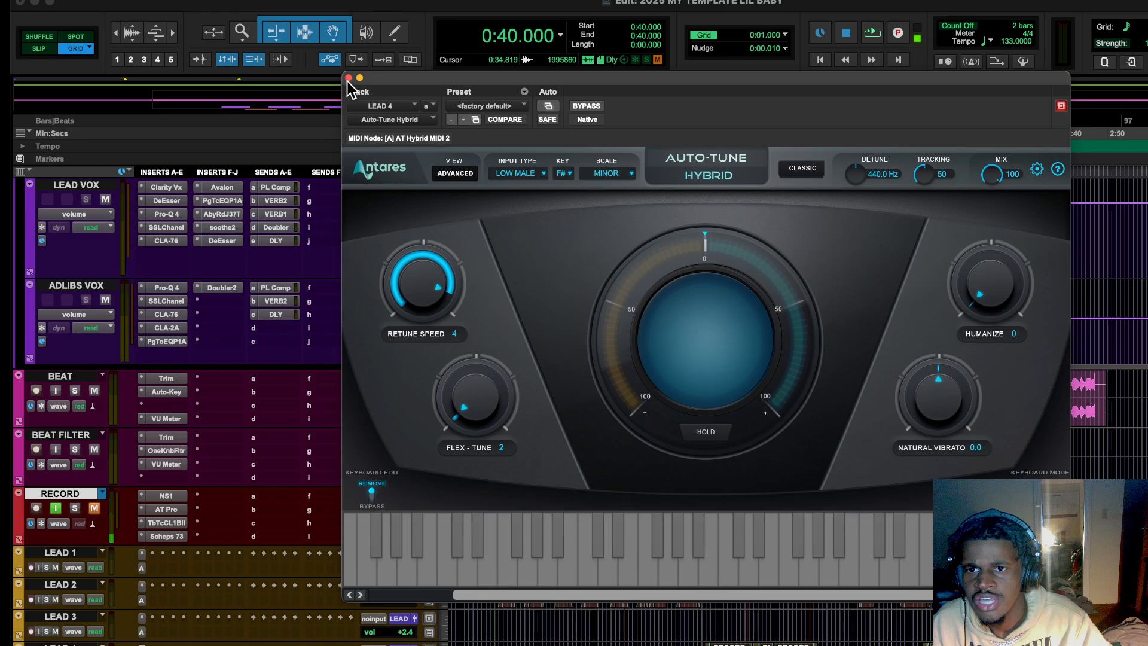
click(348, 78)
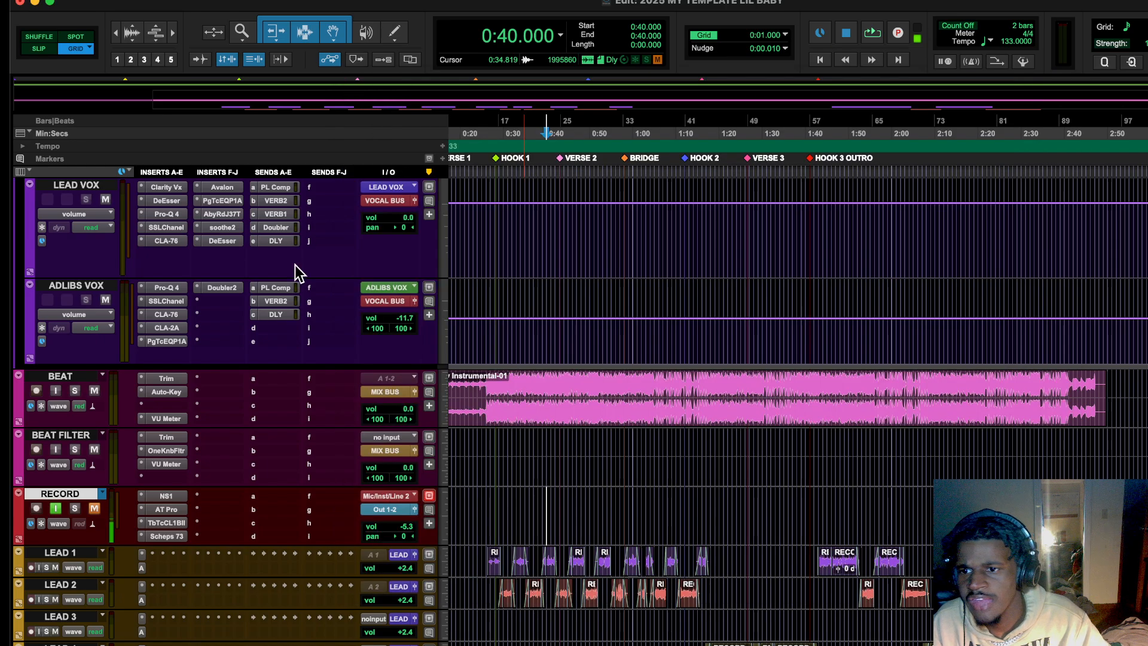
Open the CLA-76 insert on LEAD VOX, examine its input, output, analog, attack, release, mix and trim settings, and close it.
click(179, 245)
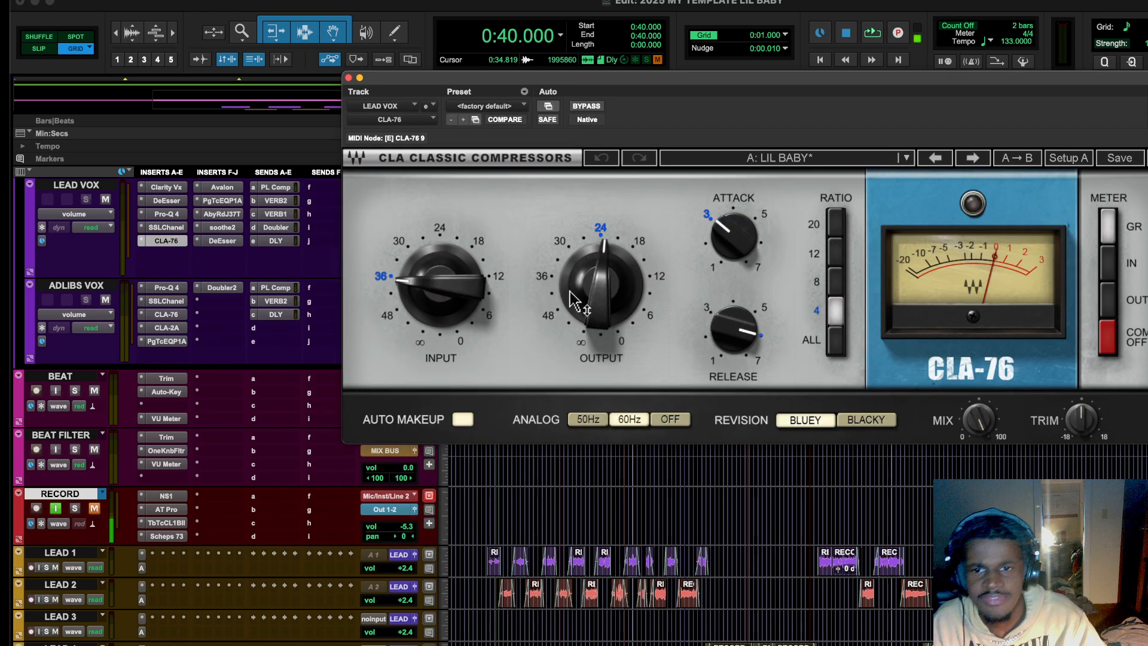
click(418, 302)
click(616, 317)
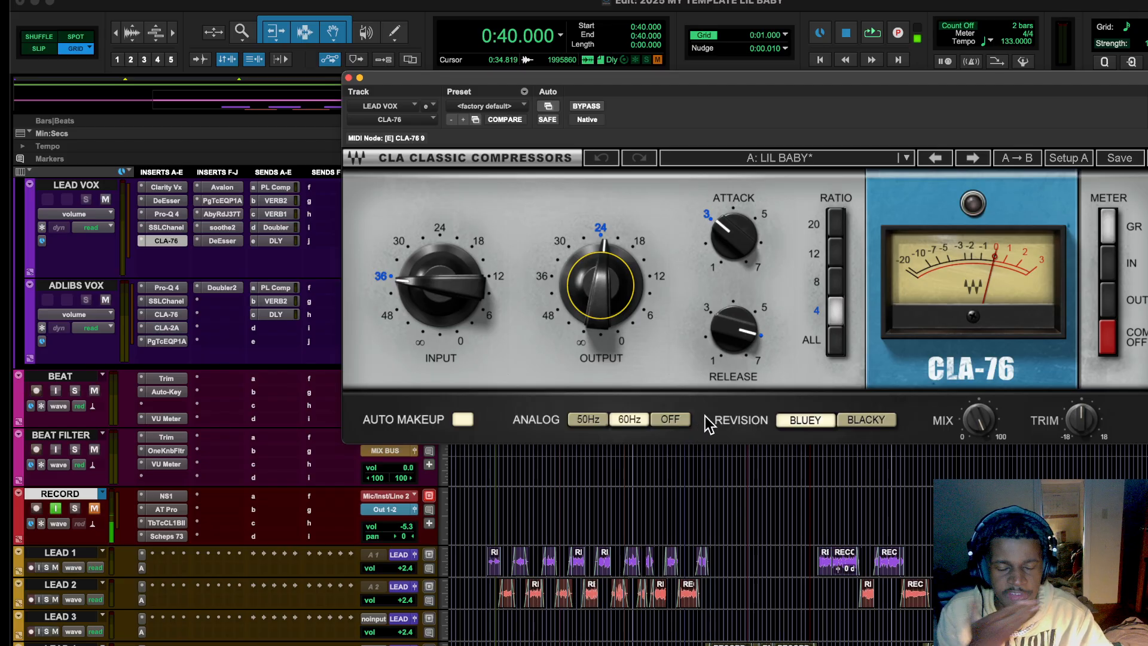
click(628, 420)
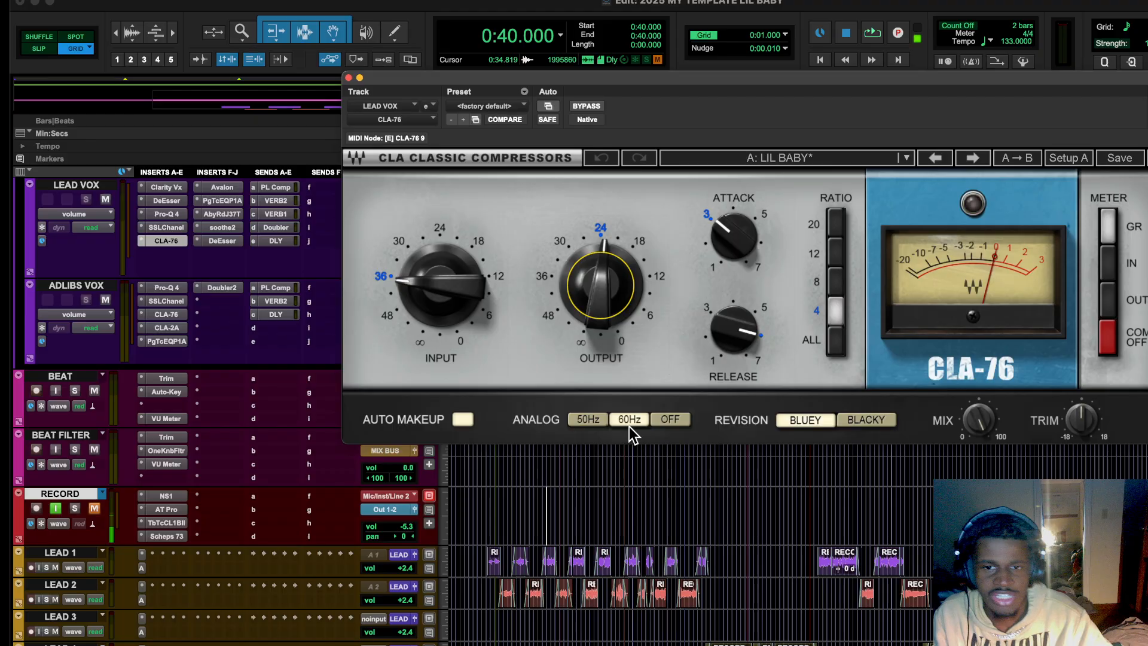
click(733, 246)
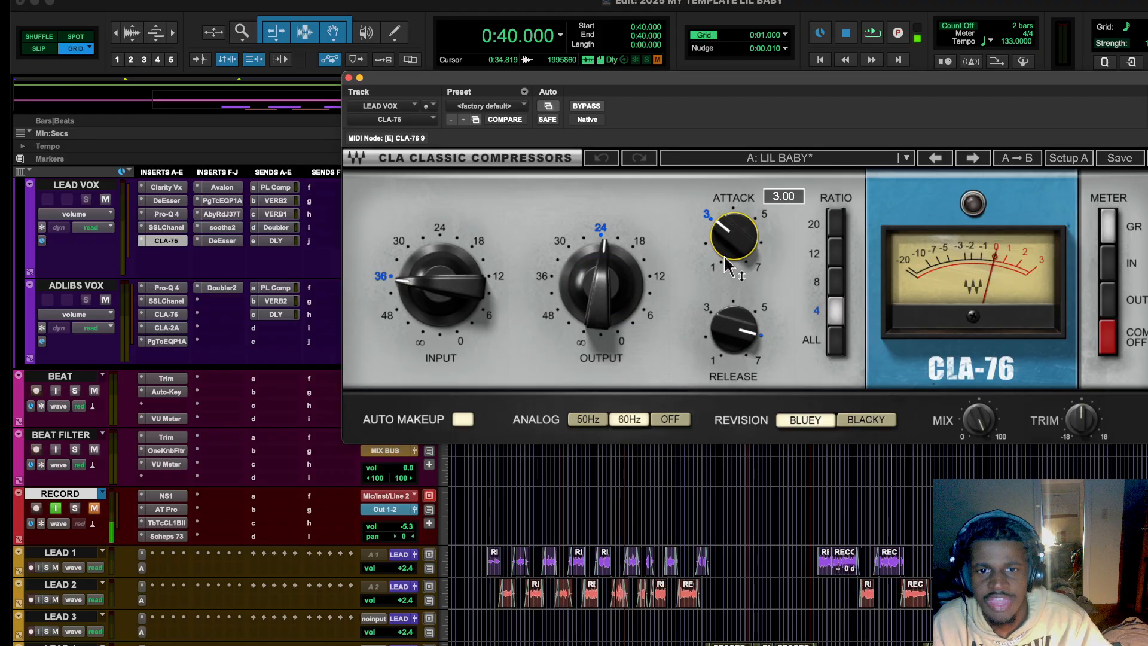
click(734, 331)
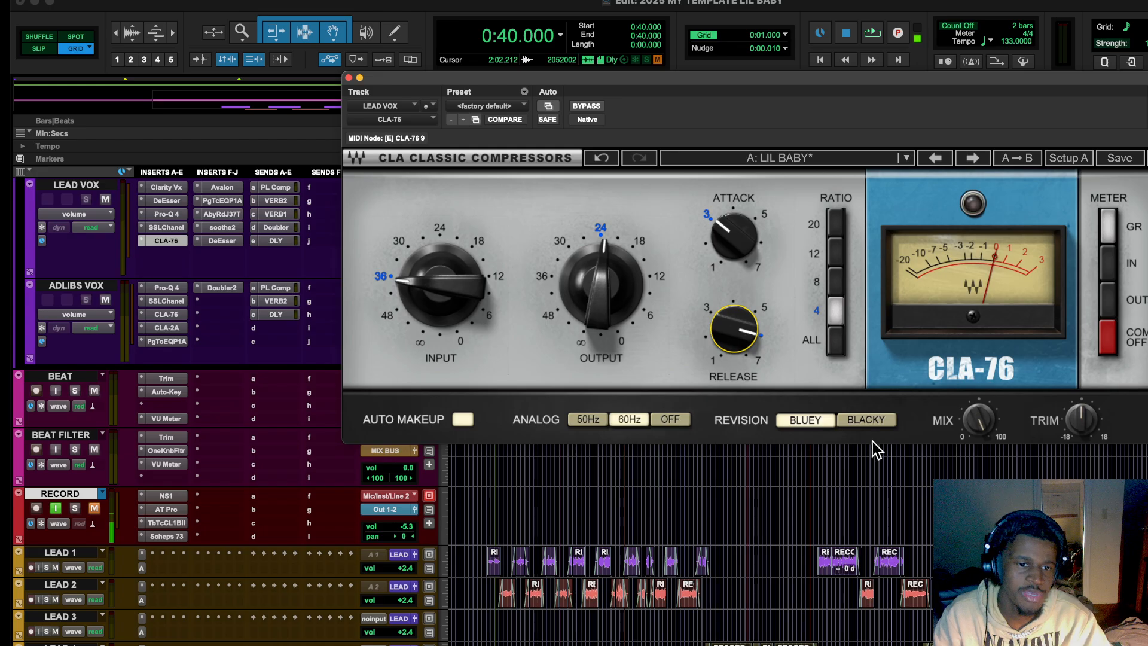
click(978, 420)
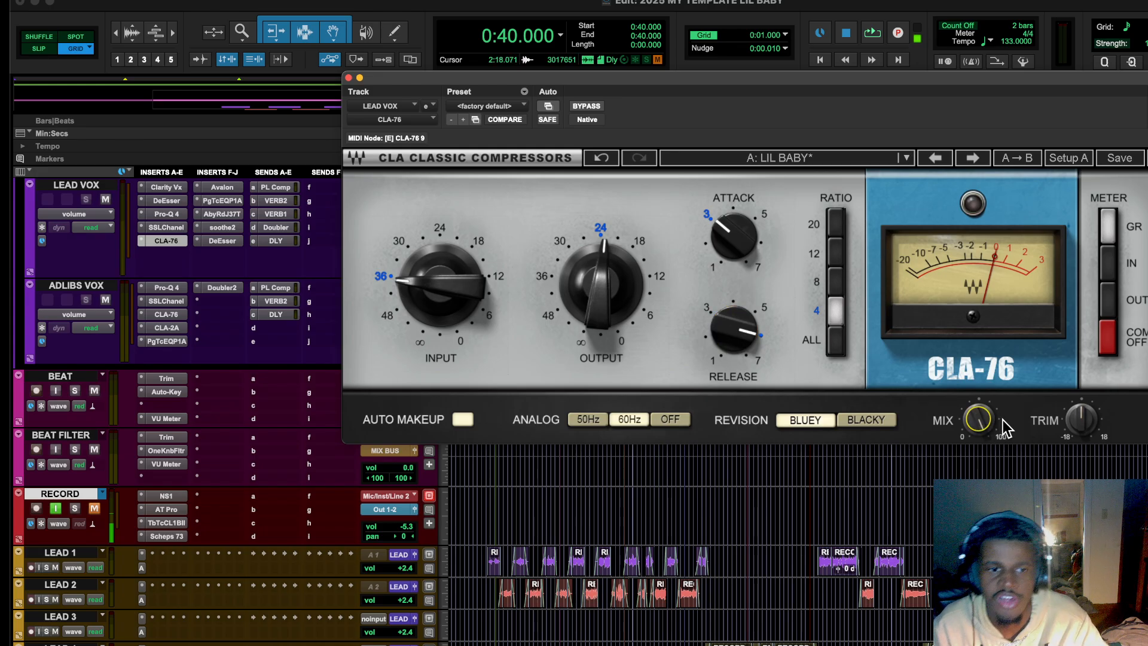
click(1081, 419)
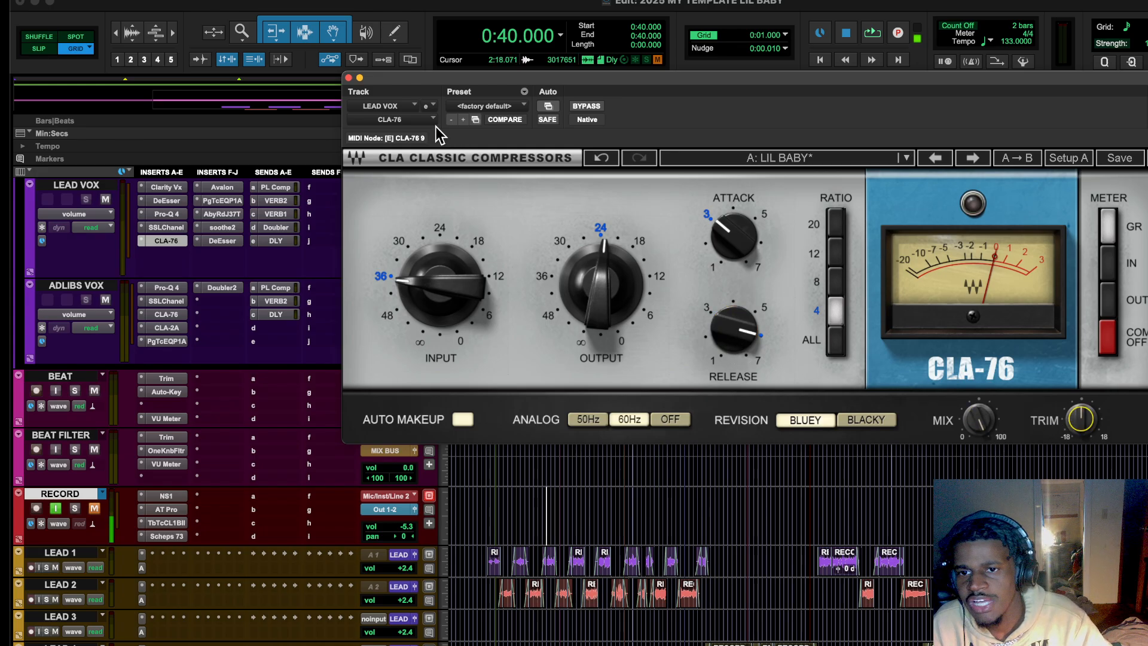
click(348, 78)
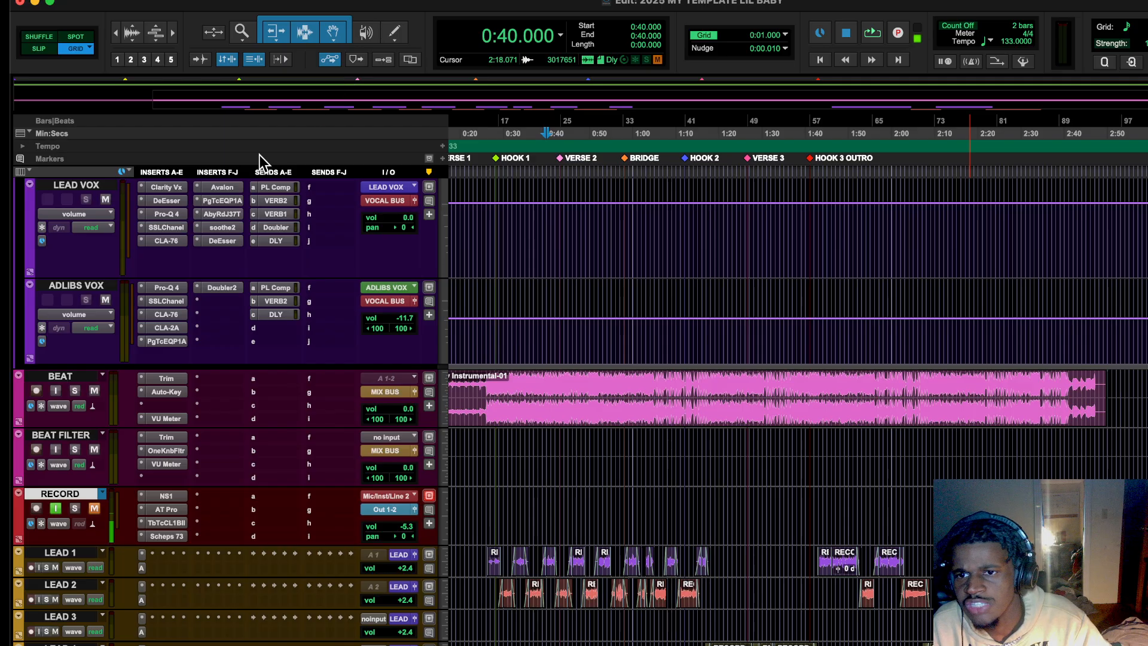
Open the Avalon VT-737 insert on LEAD VOX, reposition its window to examine the channel strip settings, and close it.
click(214, 188)
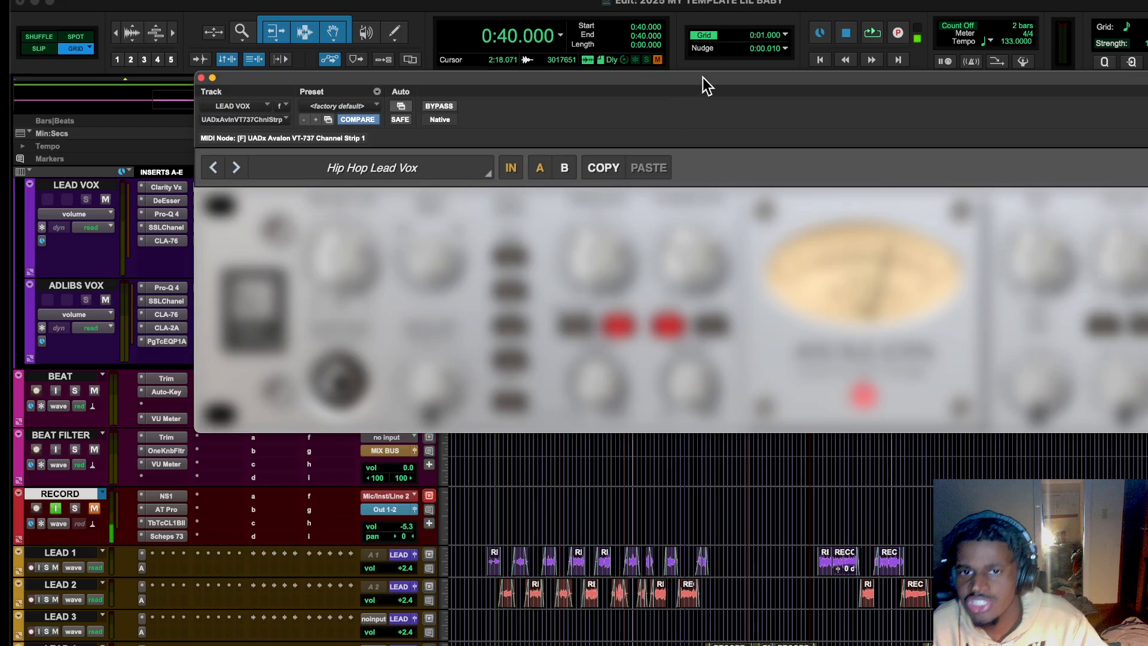
drag(702, 77, 579, 80)
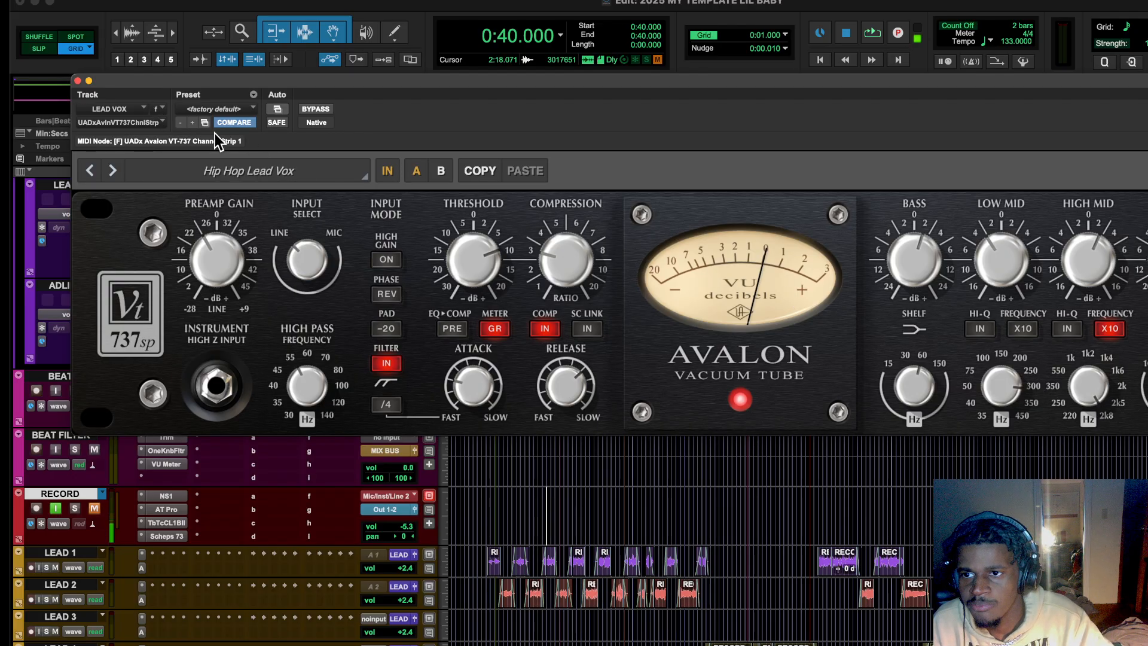
click(77, 80)
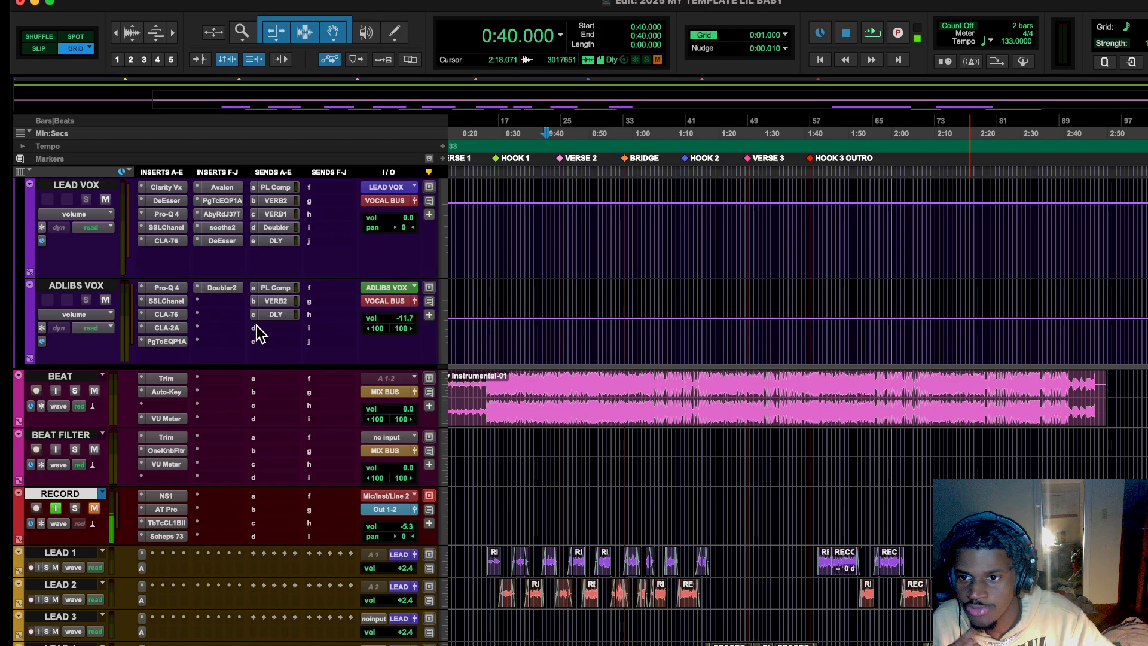
Open the PuigTec EQP1A insert on LEAD VOX, reposition its window to examine the EQ settings, and close it.
scroll(257, 325, up, 2)
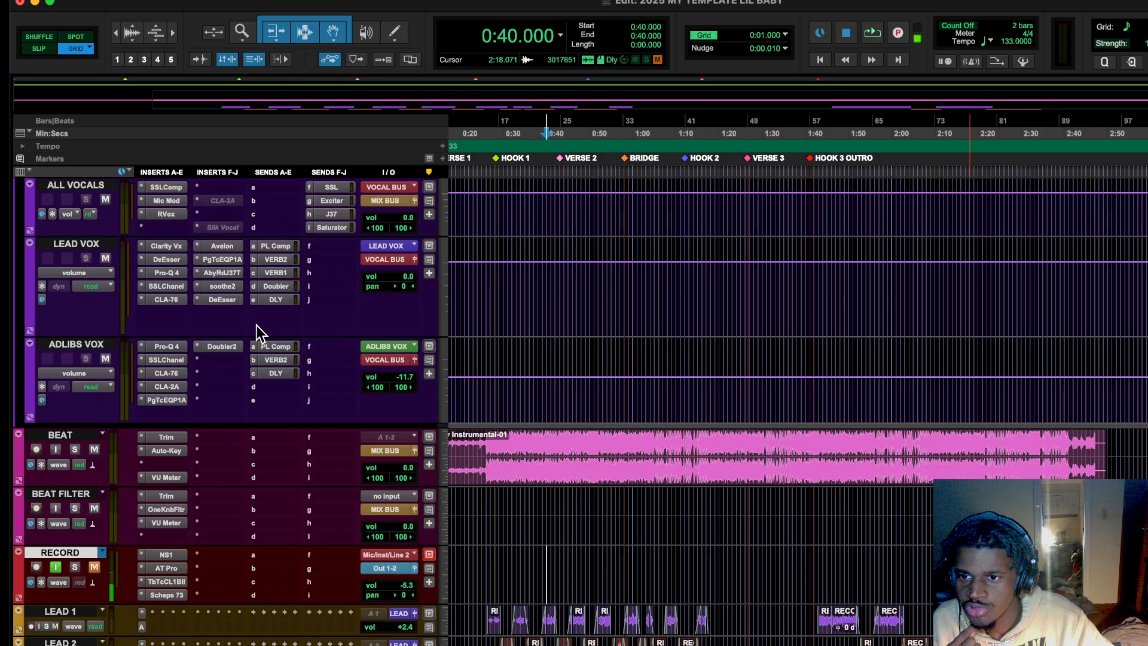
click(222, 259)
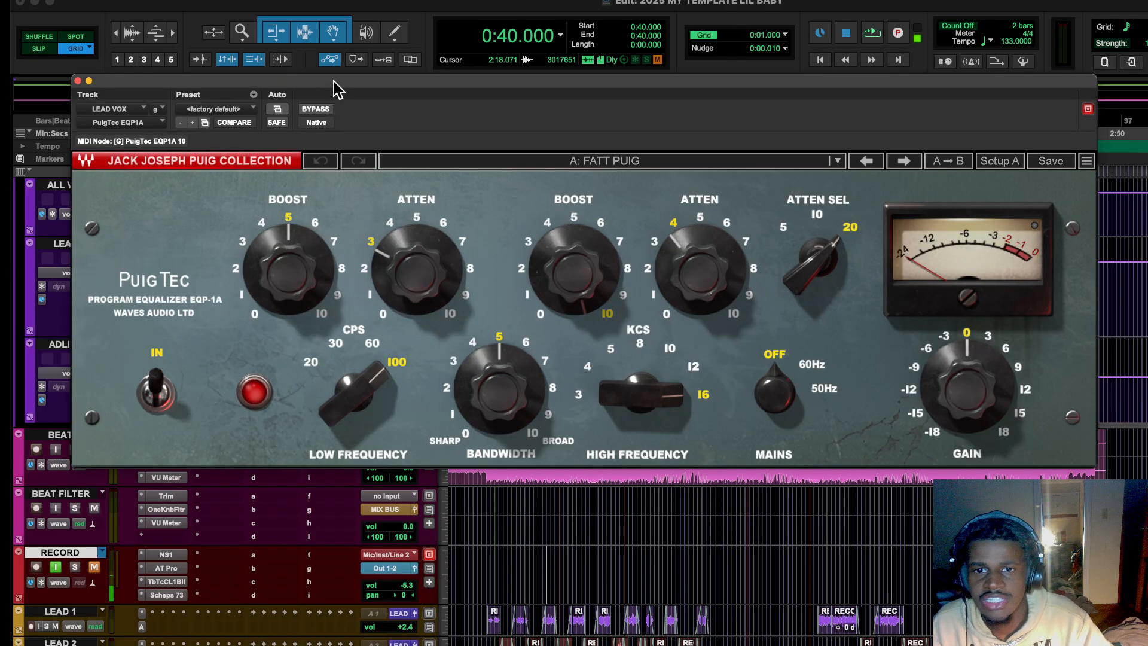
drag(323, 99, 289, 112)
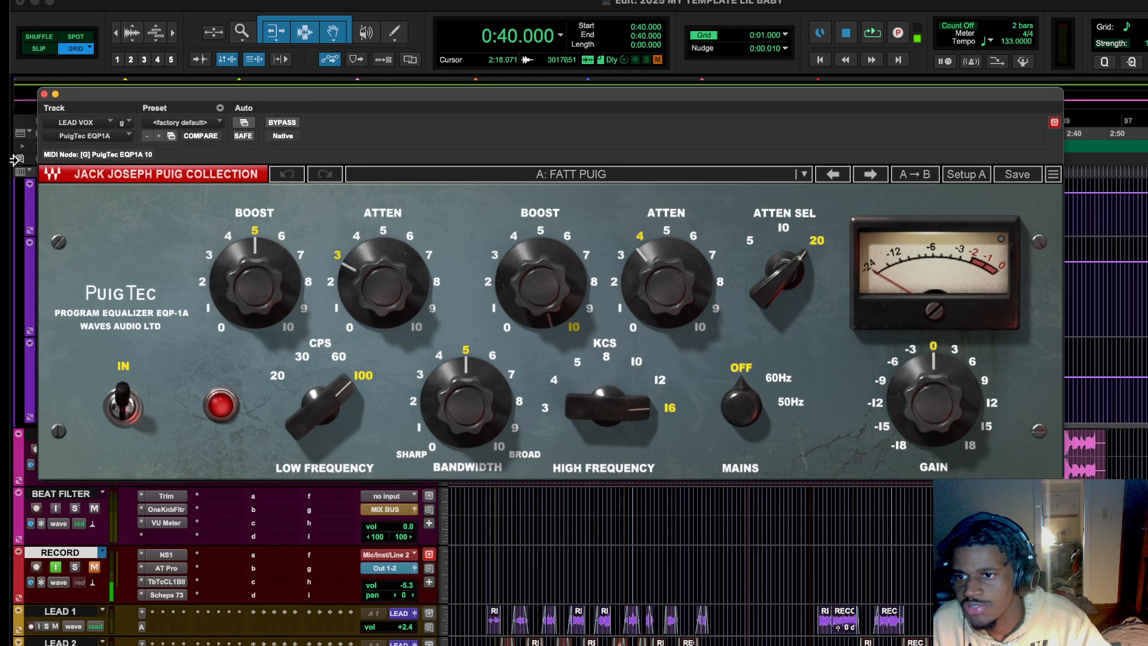
click(44, 93)
Open the Abbey Road J37 Tape insert on LEAD VOX, look up the Male Vocal Warmth preset in its preset list, and close it.
click(218, 274)
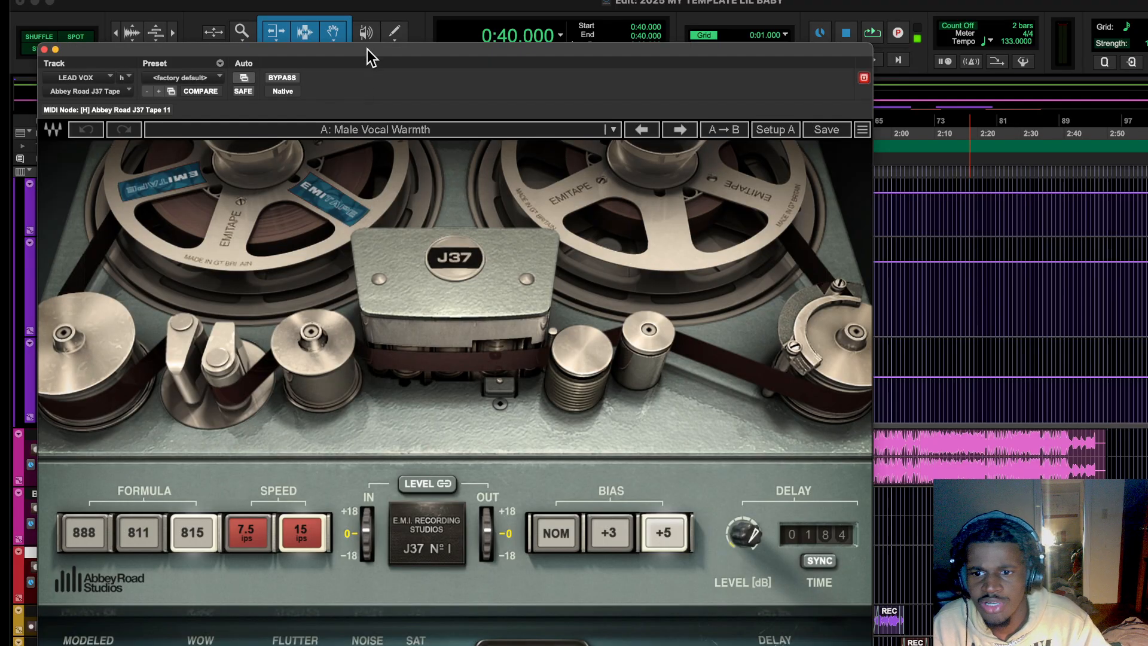
drag(367, 49, 603, 0)
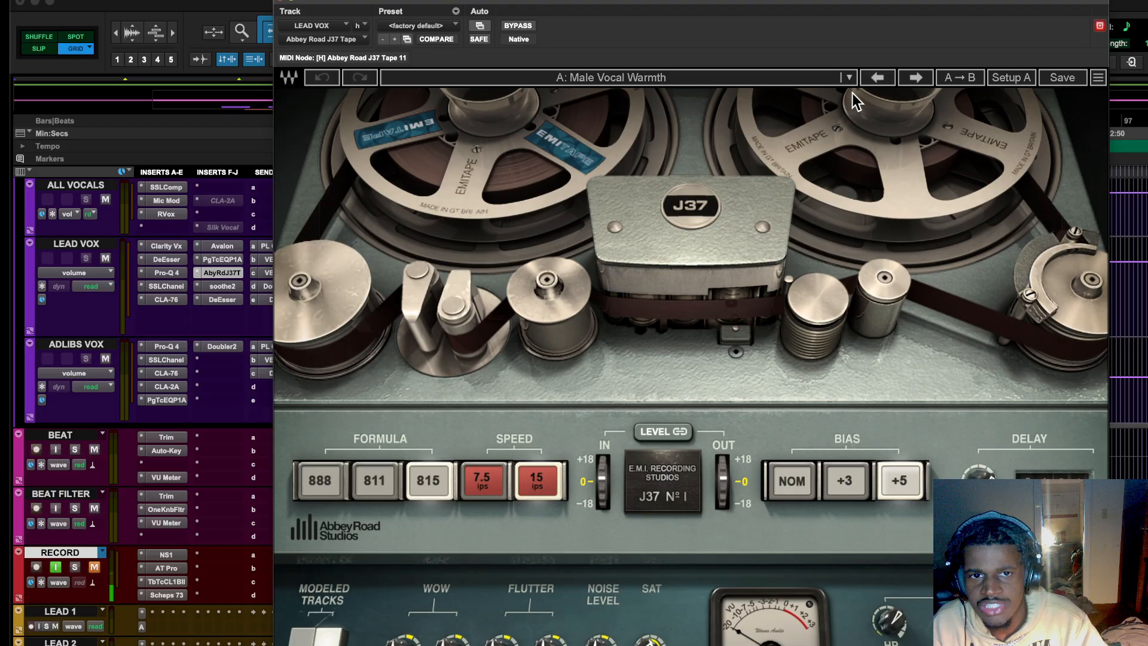
click(851, 78)
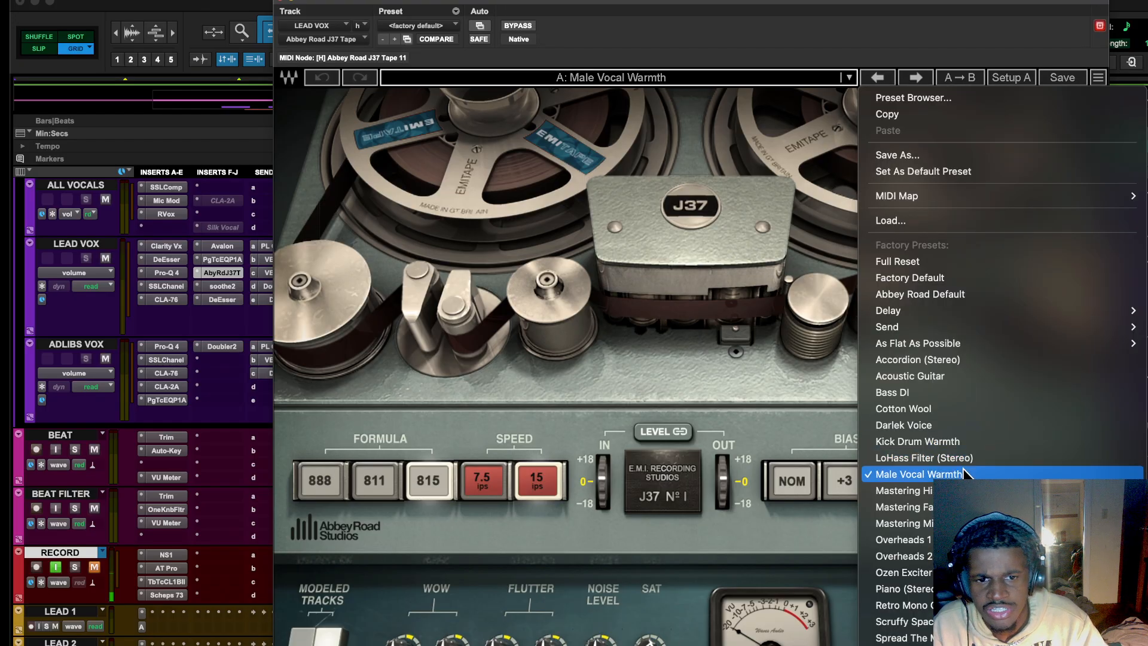
click(399, 419)
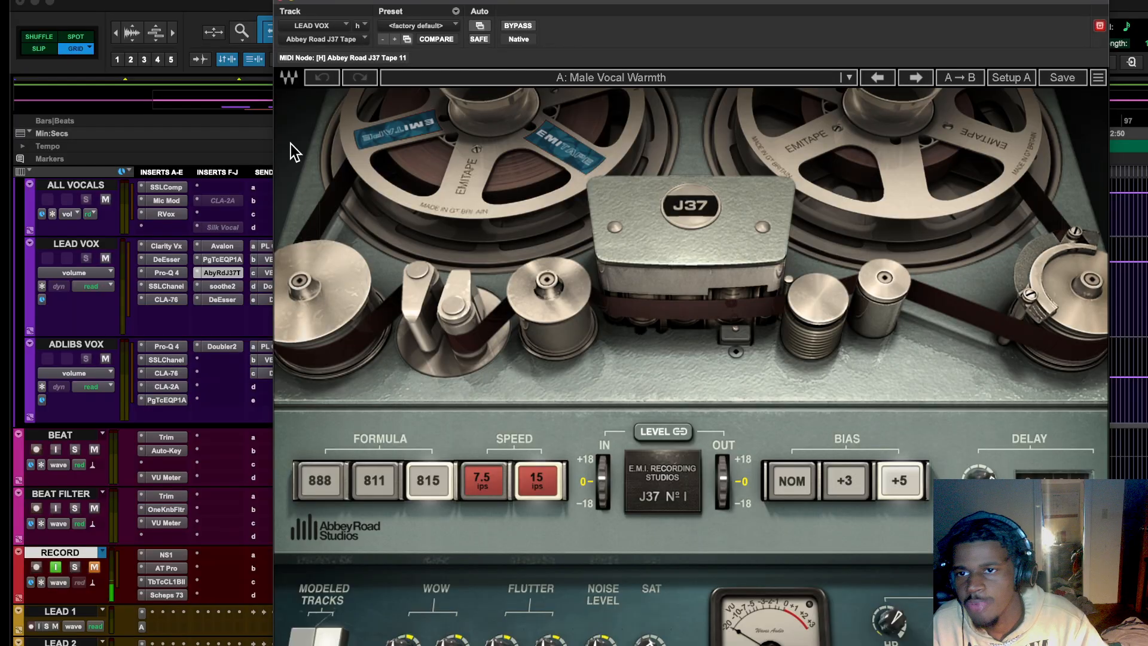
click(279, 2)
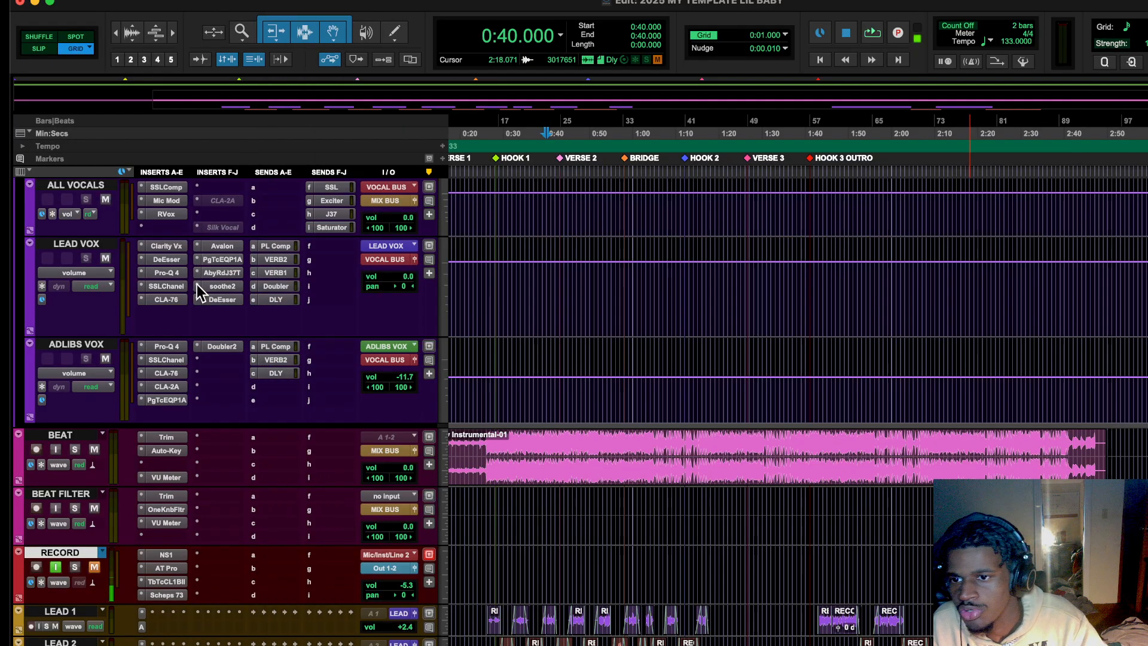
Open the soothe2 insert on LEAD VOX and set its depth to 3.5 and sharpness to 5.0 while auditioning the vocal.
click(219, 287)
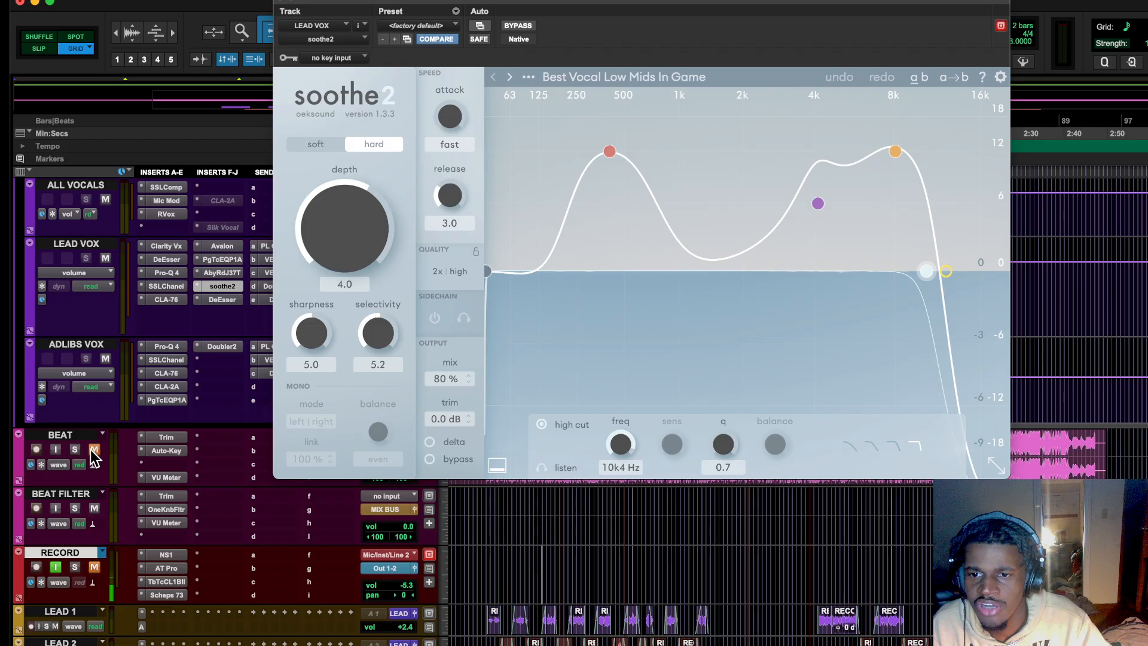
drag(312, 328, 321, 328)
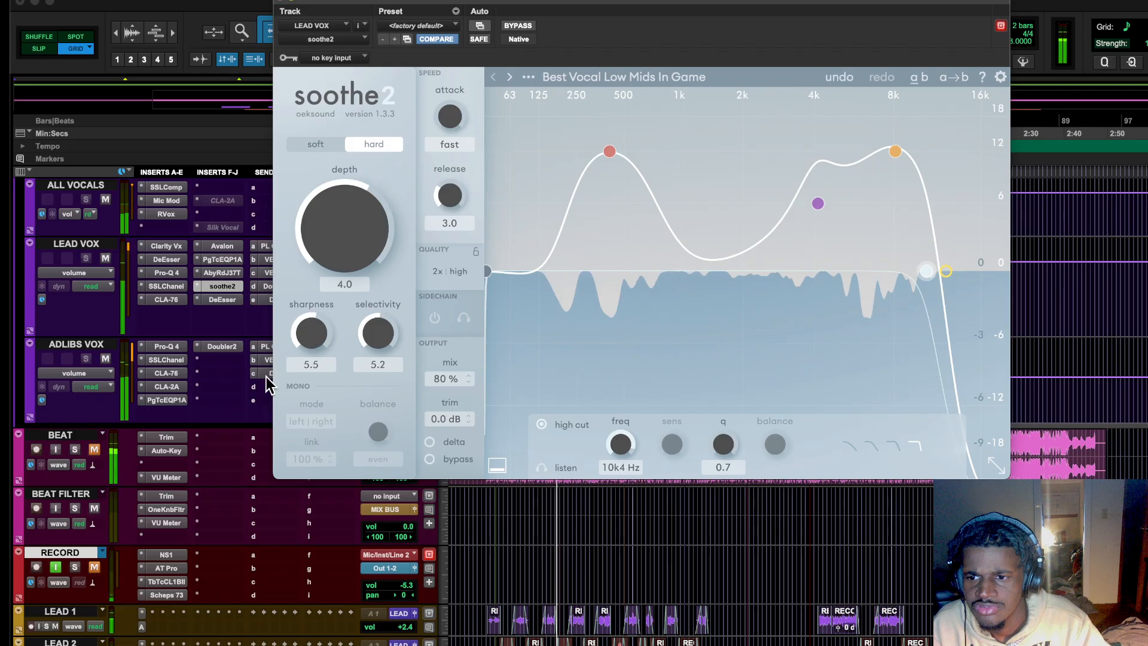
drag(318, 257, 323, 270)
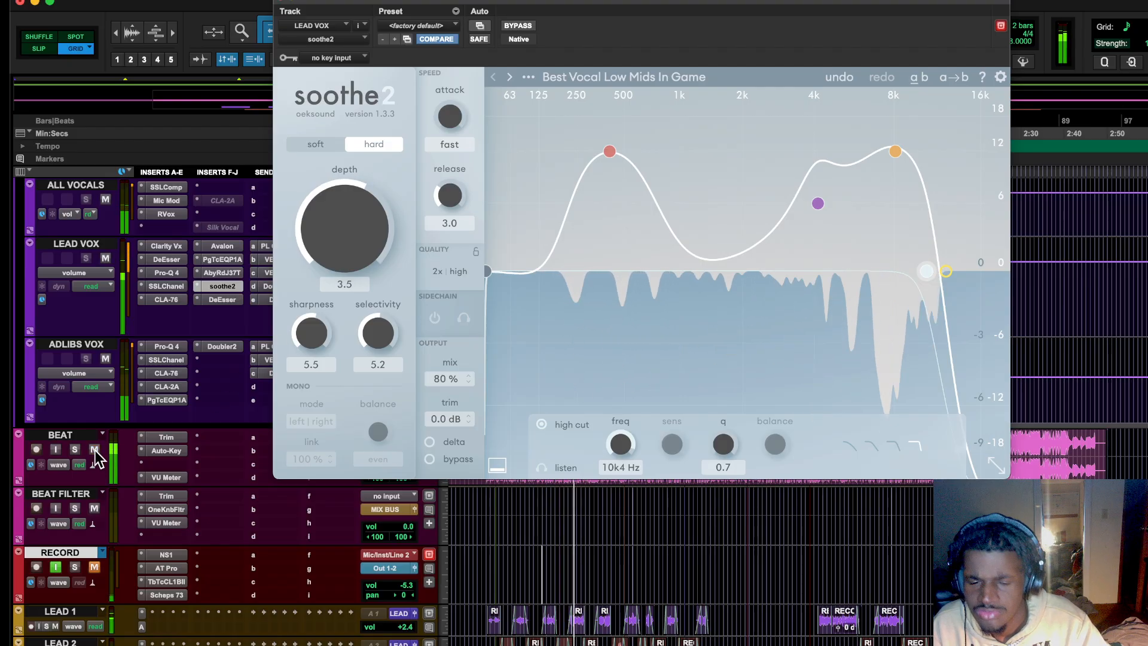
click(94, 450)
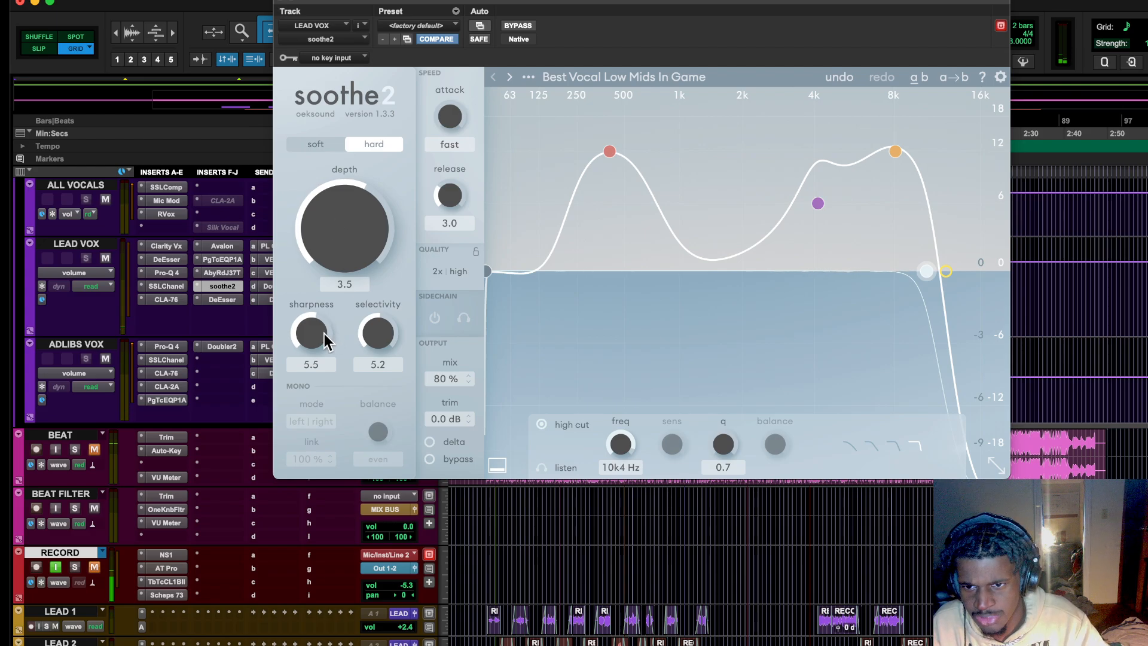
drag(326, 342, 326, 351)
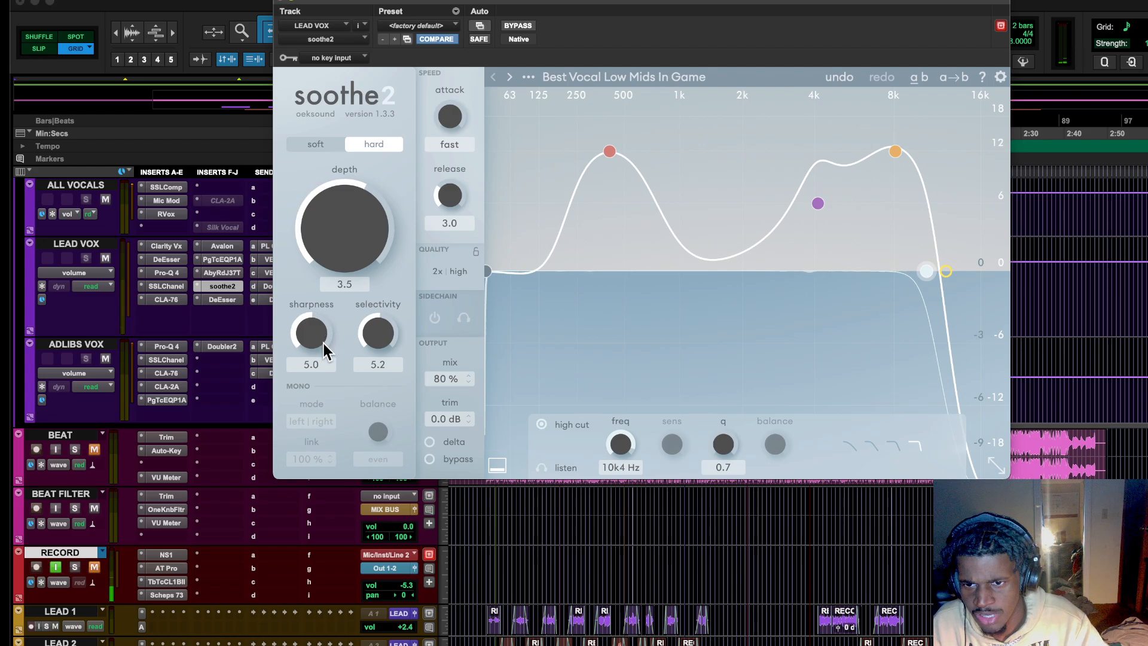
Play the mix while toggling the BEAT track's mute to compare the vocal with and without the beat, and close soothe2.
key(space)
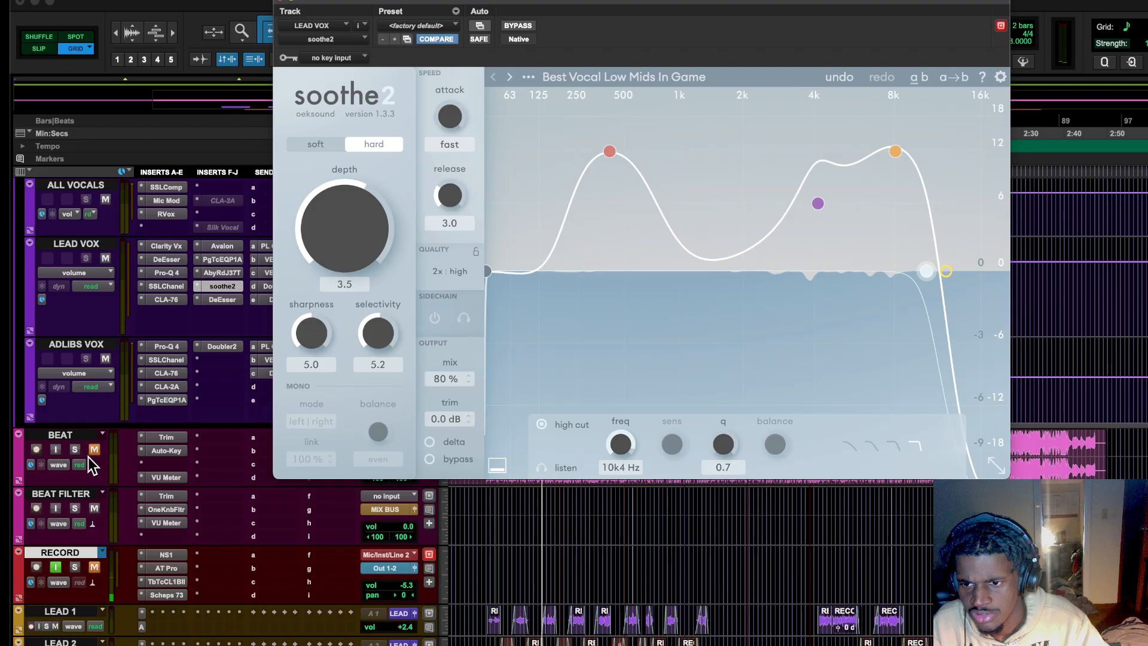
click(94, 449)
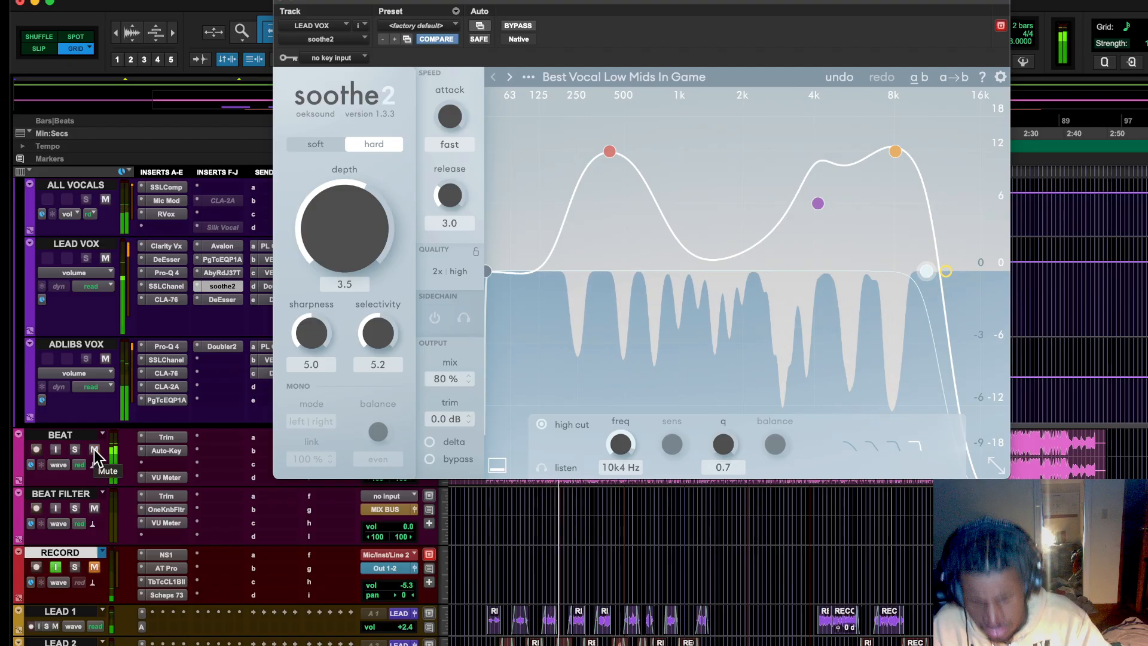
click(94, 449)
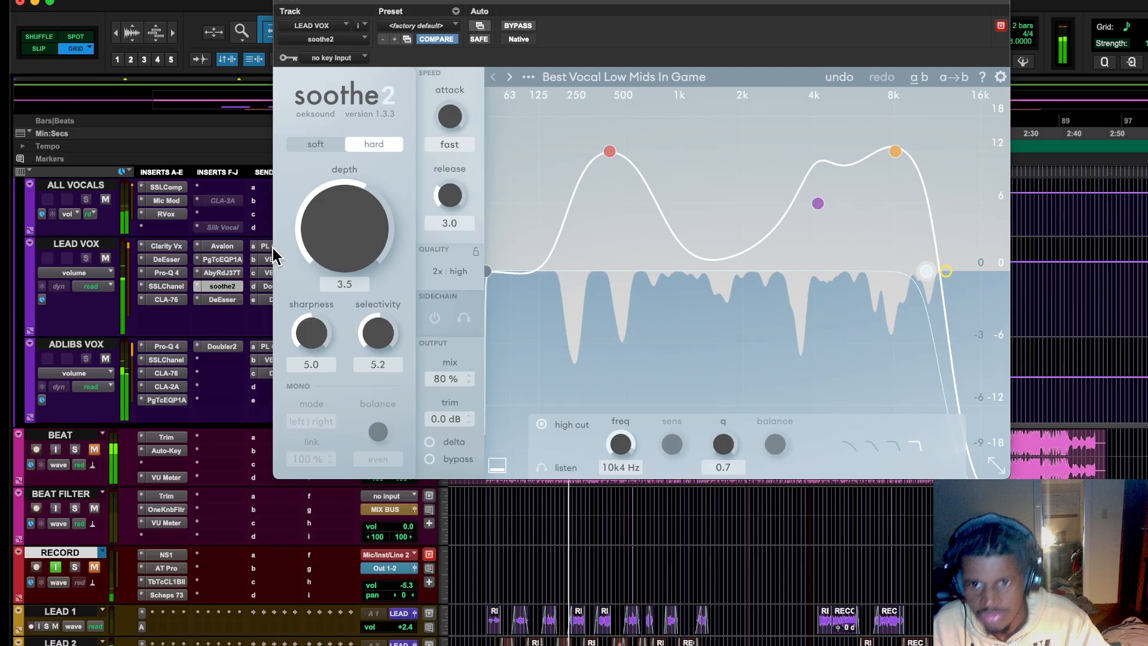
click(283, 4)
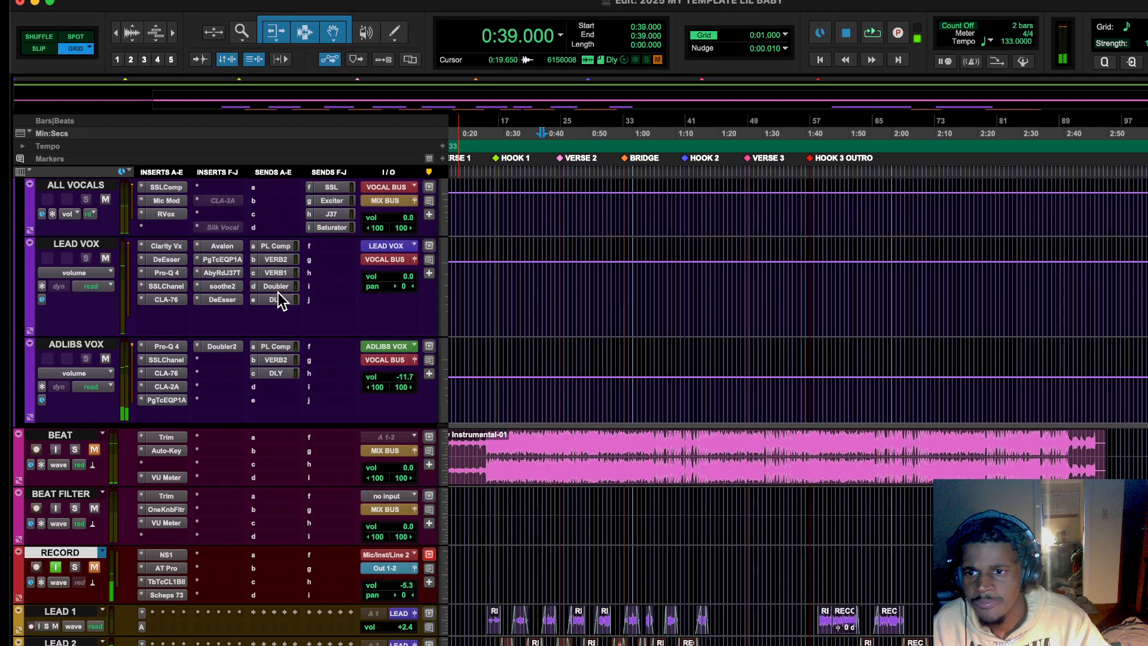
Open the second DeEsser insert on LEAD VOX, following soothe2, and reposition its window to examine the threshold and frequency settings.
click(231, 299)
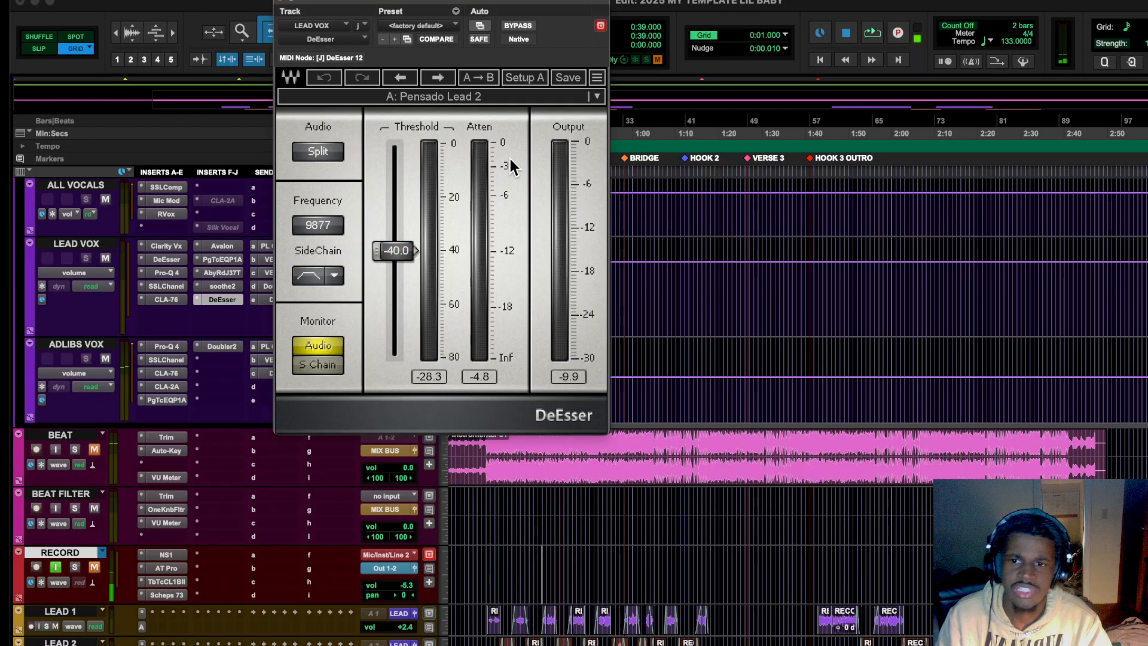
drag(390, 13, 702, 84)
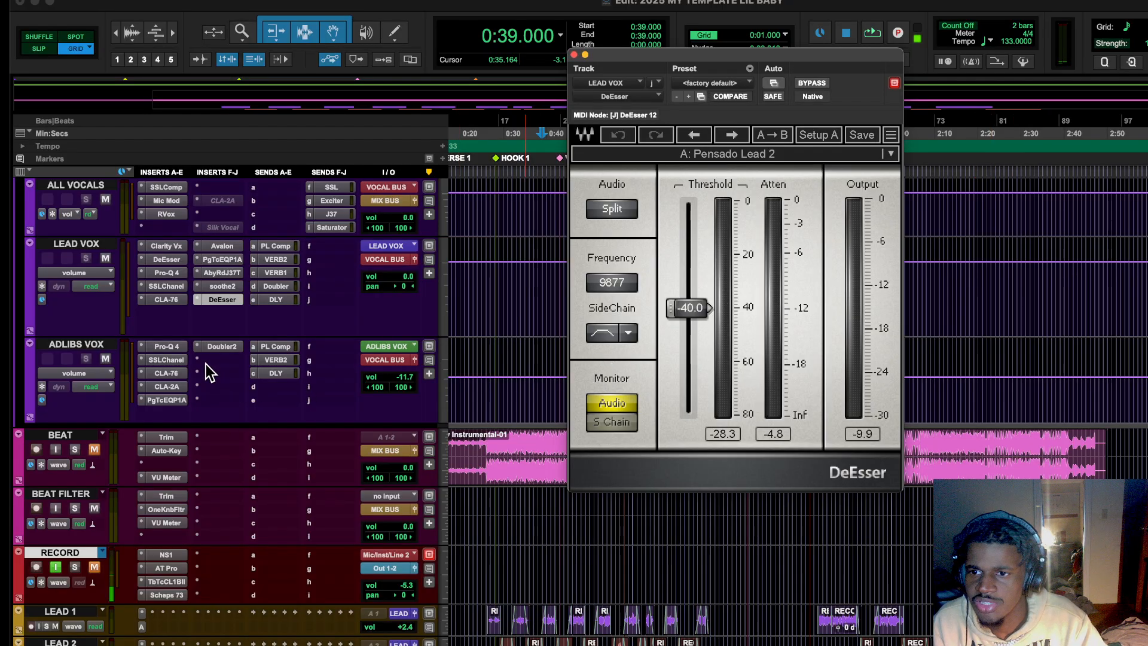
Examine the SSLComp threshold, make-up and attack settings on ALL VOCALS, and open the track's Mic Mod insert to view its microphone model.
scroll(269, 335, up, 3)
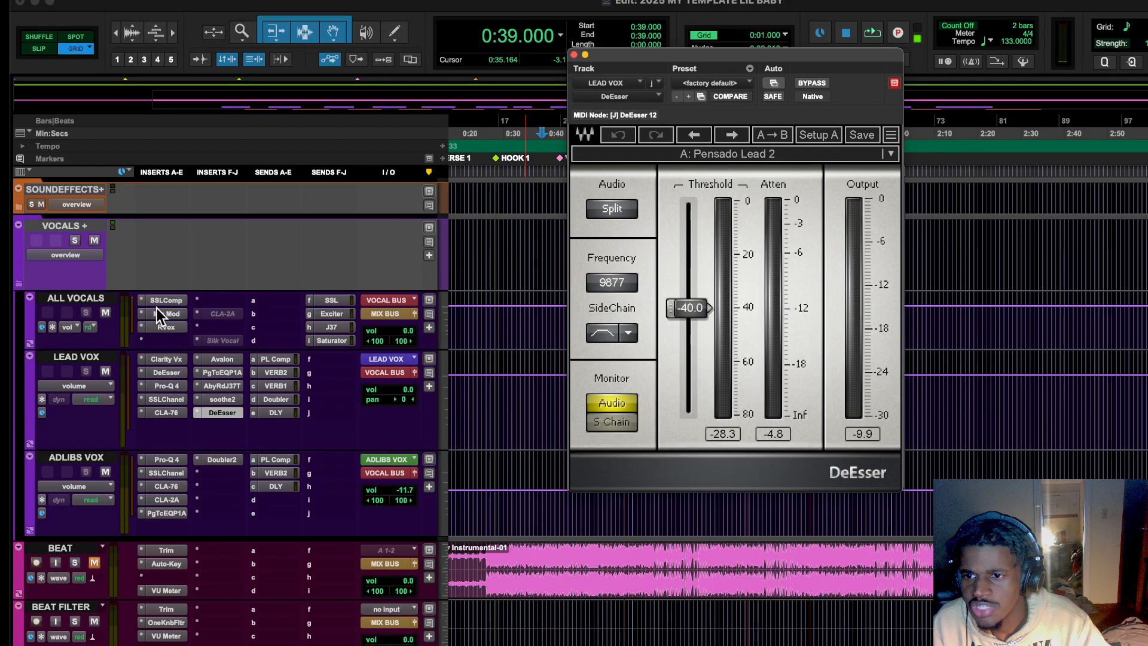
click(162, 299)
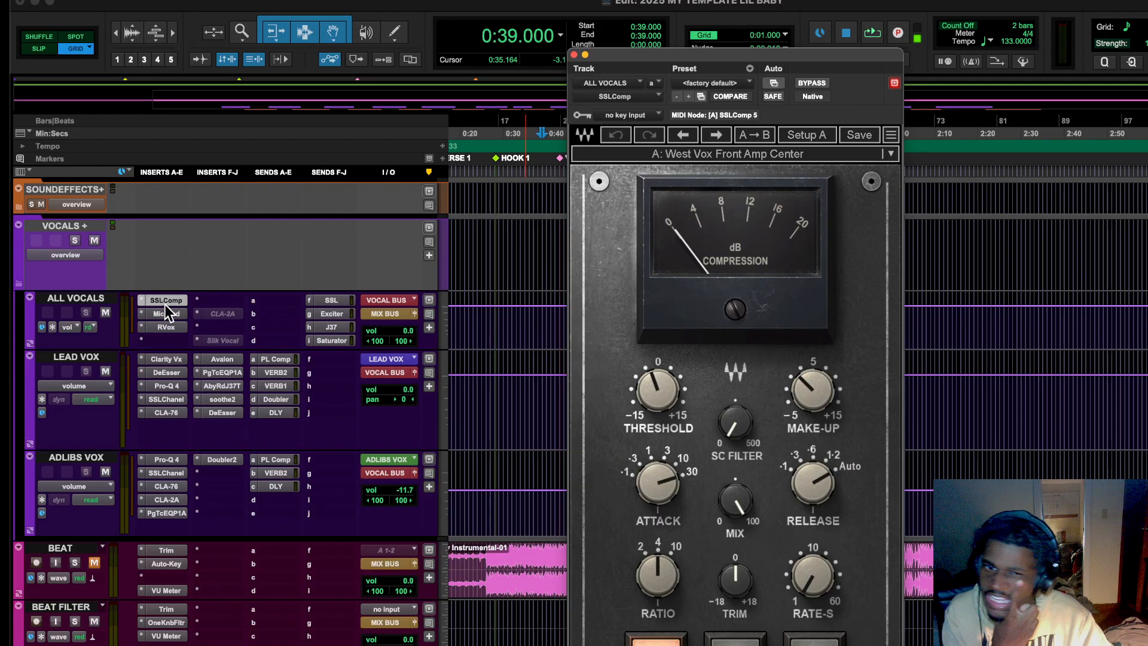
click(658, 390)
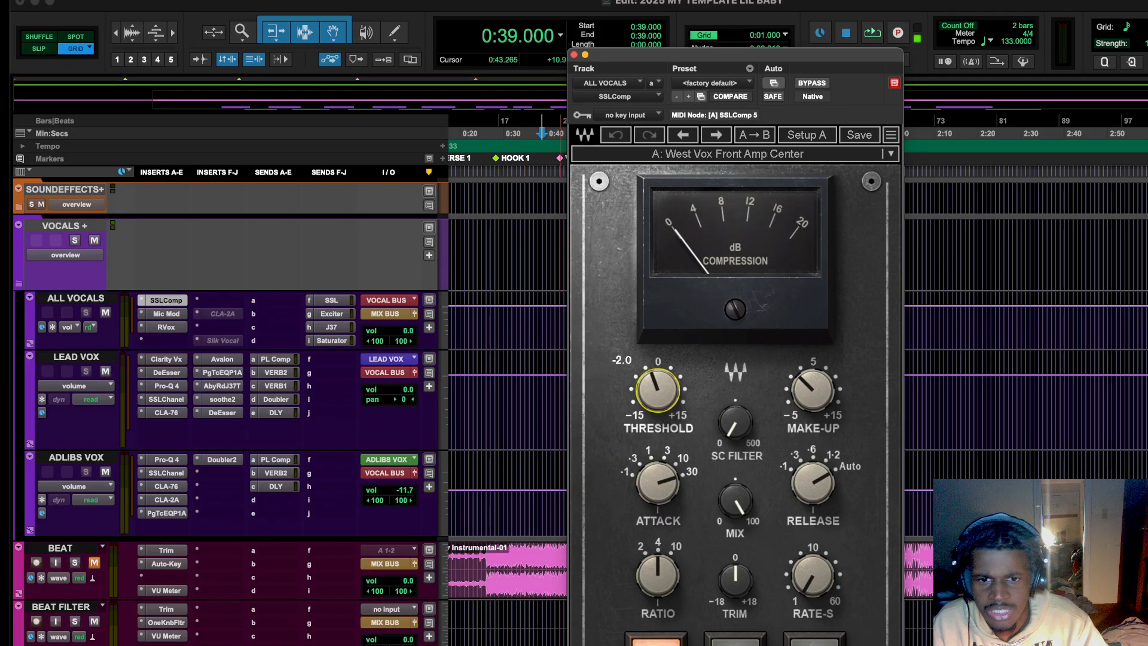
click(830, 395)
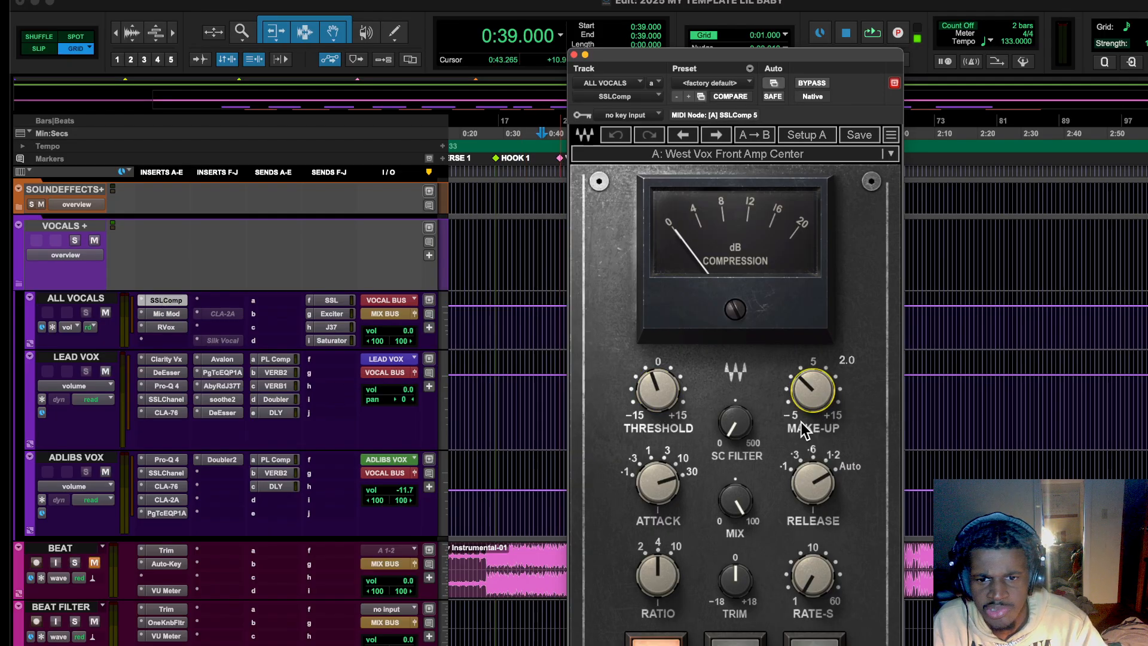
click(658, 484)
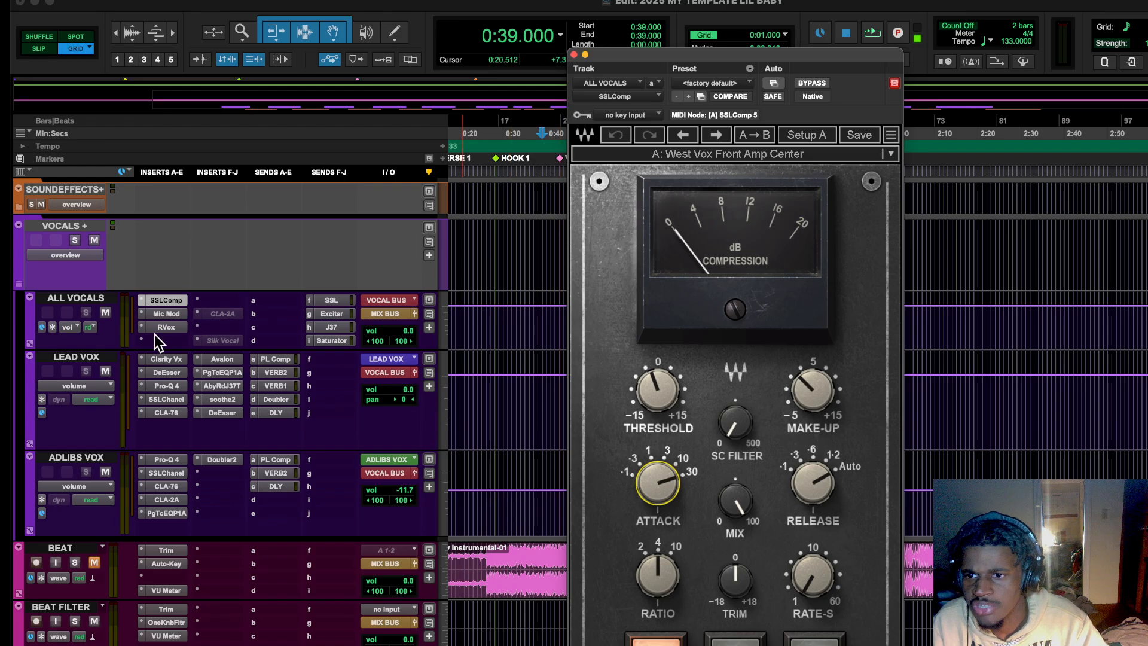
click(176, 318)
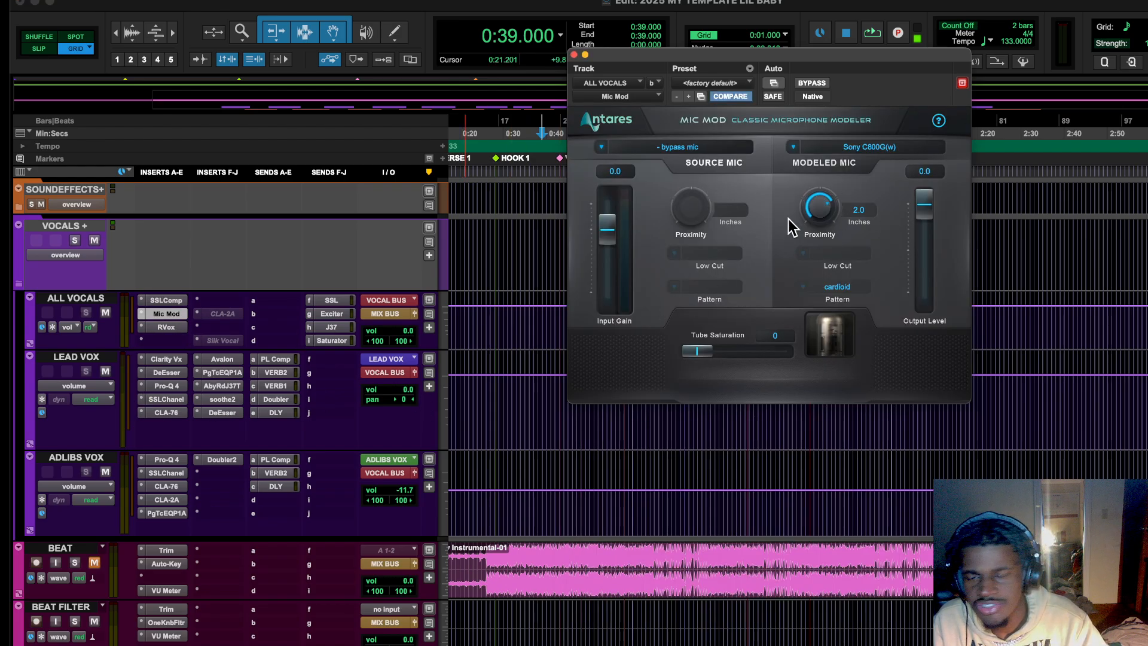
Open the RVox insert on ALL VOCALS, set its gain to -12.0 and gate to -64.4, and audition the mix.
click(177, 328)
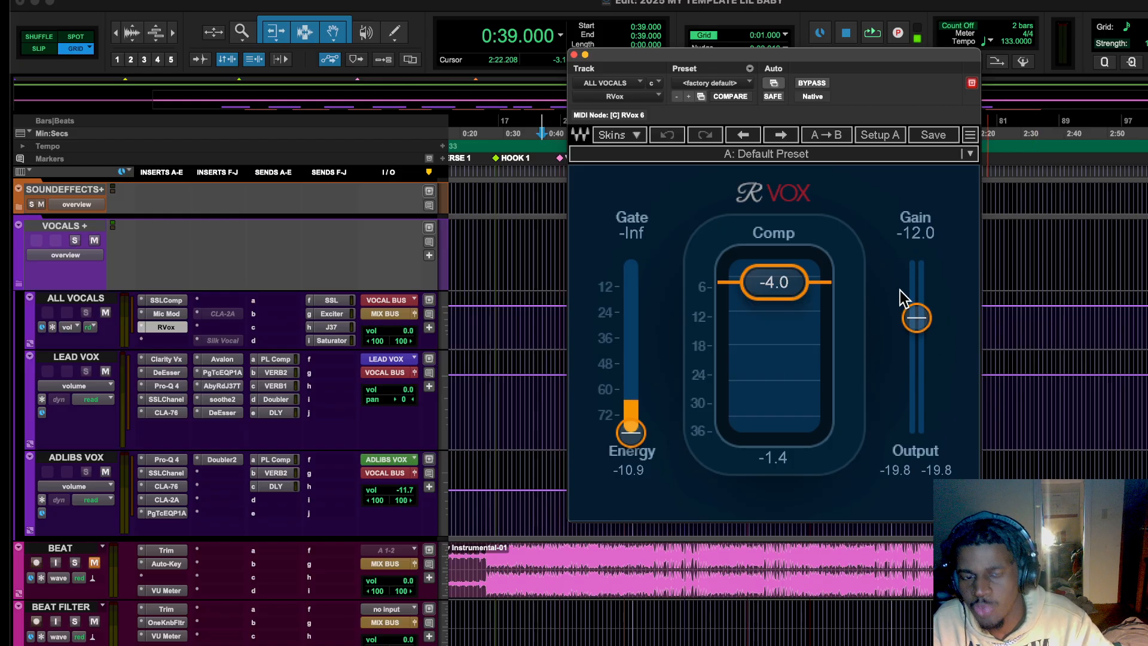
mouse_move(916, 331)
mouse_down()
mouse_move(916, 291)
mouse_move(917, 317)
mouse_up()
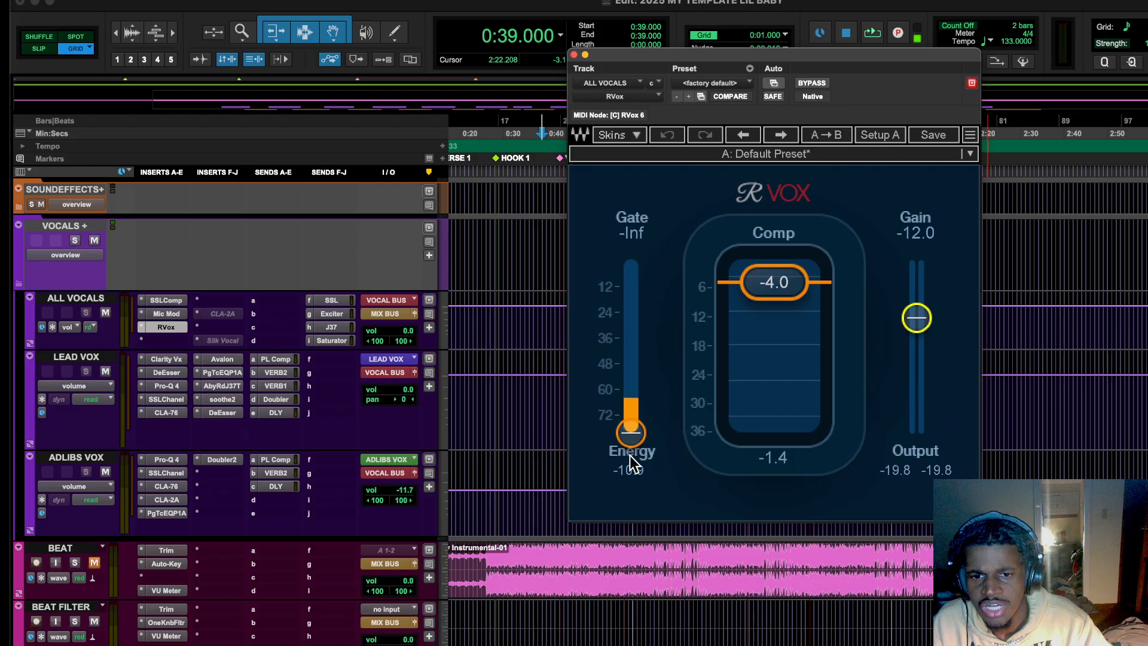
drag(631, 433, 631, 400)
key(space)
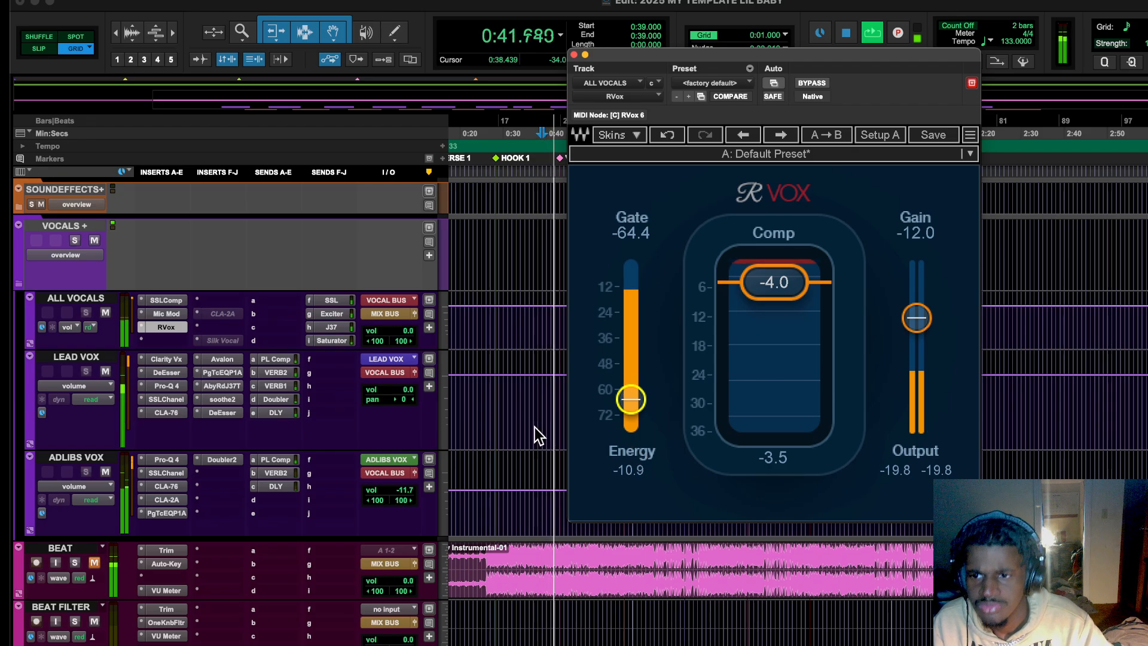
key(space)
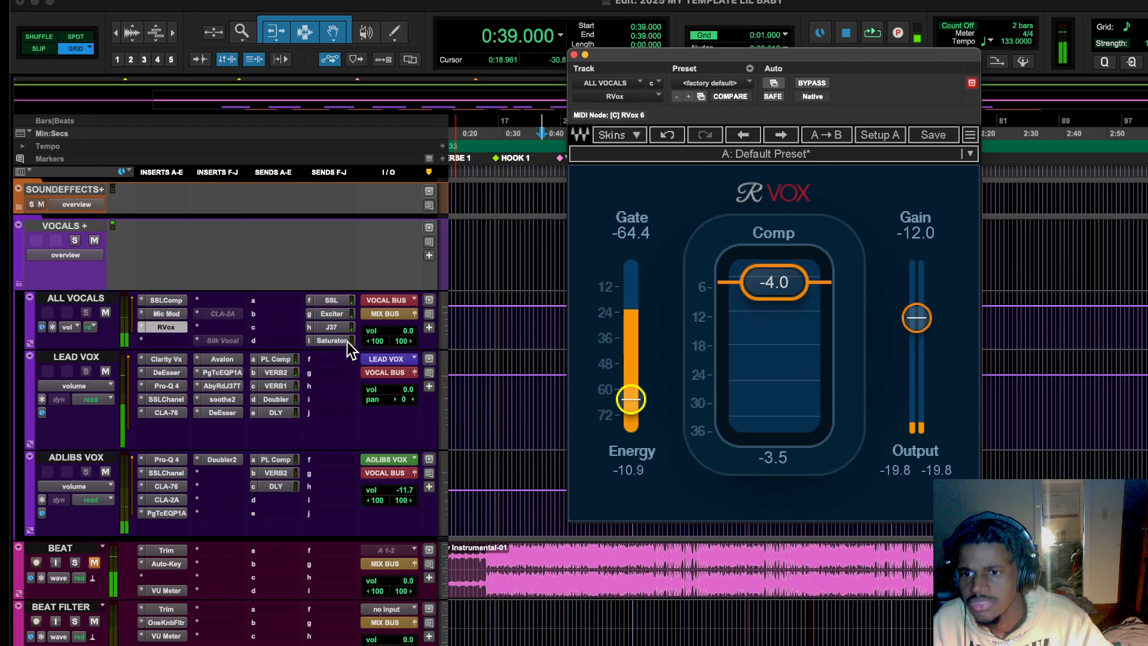
Examine the ValhallaVintageVerb and EQ3 7-Band settings on the Verb track in the EFFECTS folder.
scroll(191, 431, down, 6)
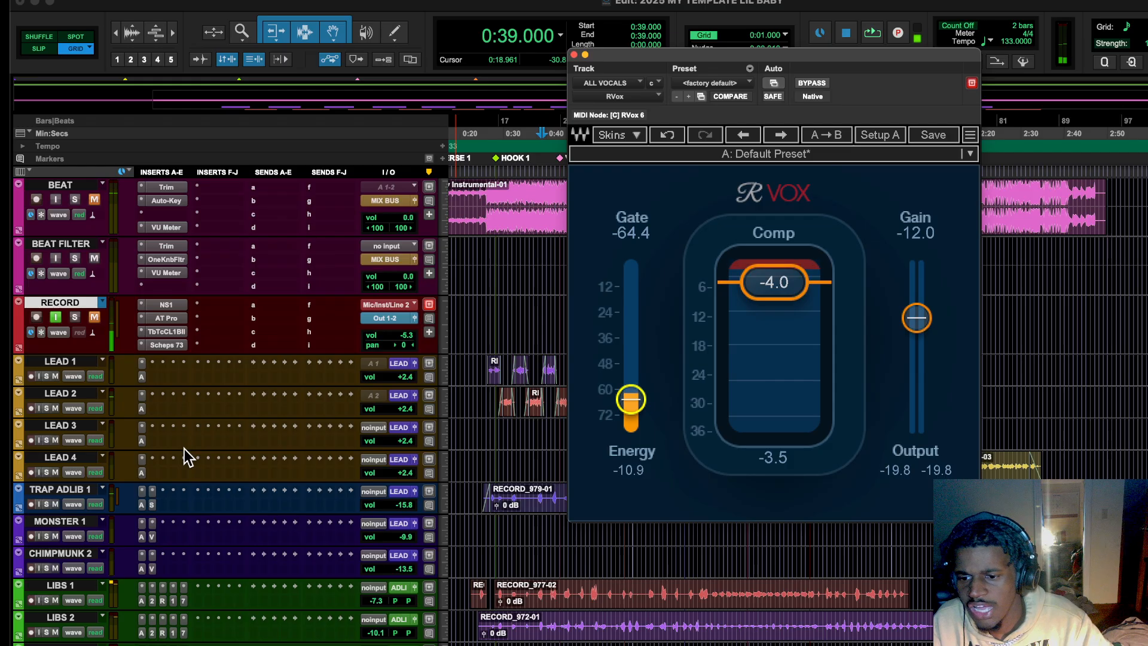
scroll(184, 448, up, 7)
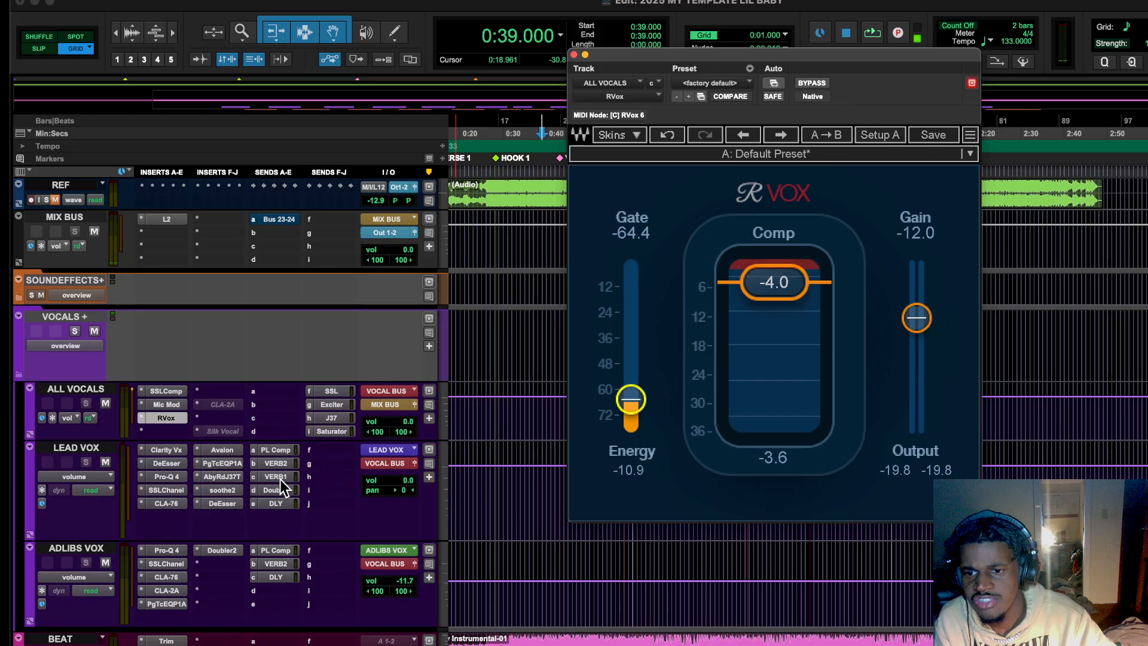
scroll(260, 544, down, 15)
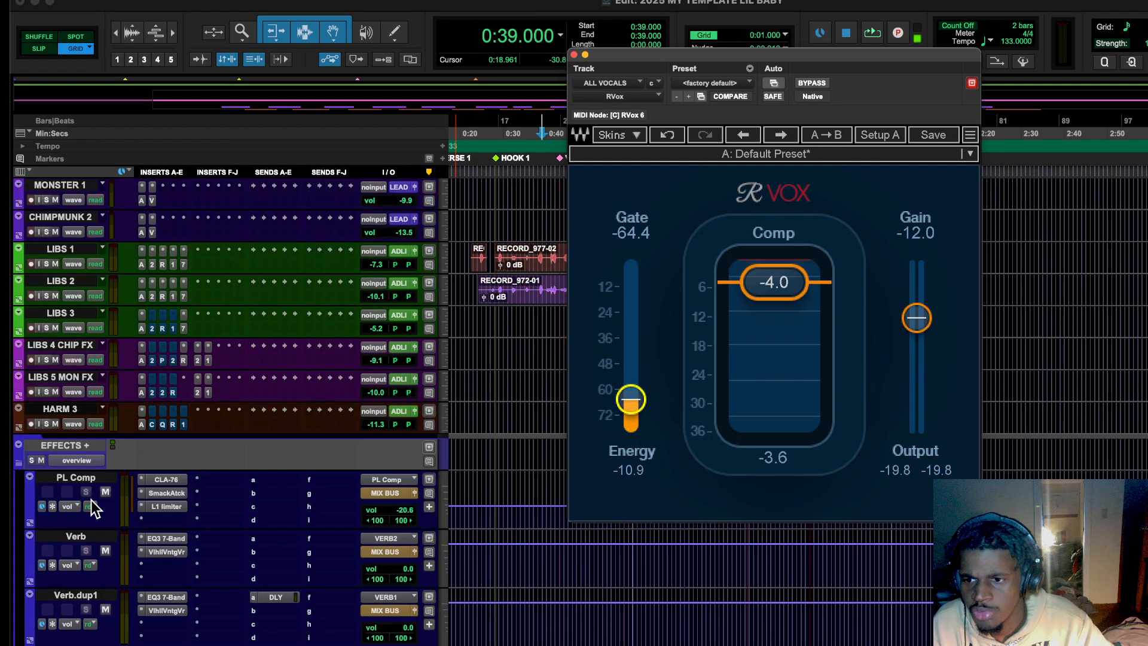
click(173, 550)
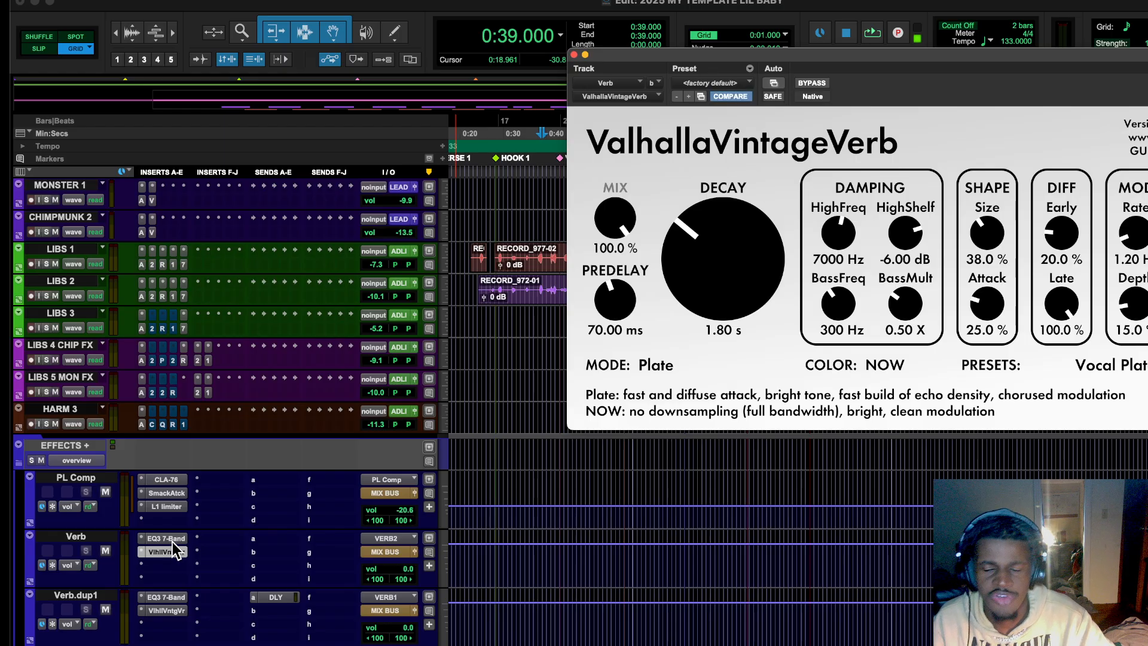
click(173, 540)
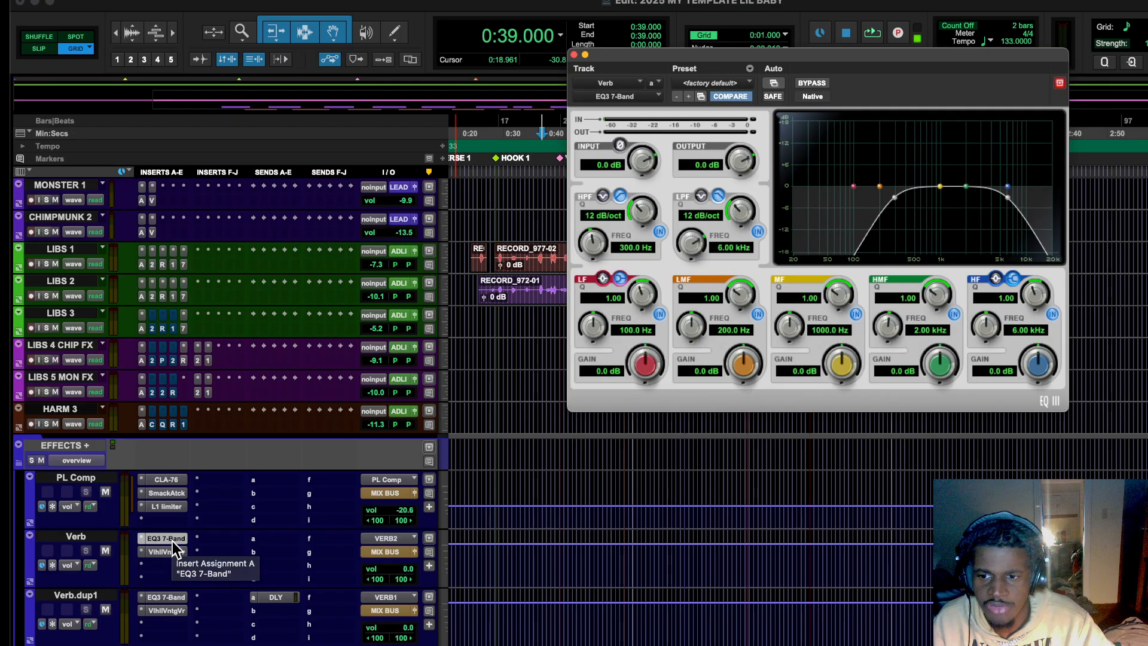
click(173, 552)
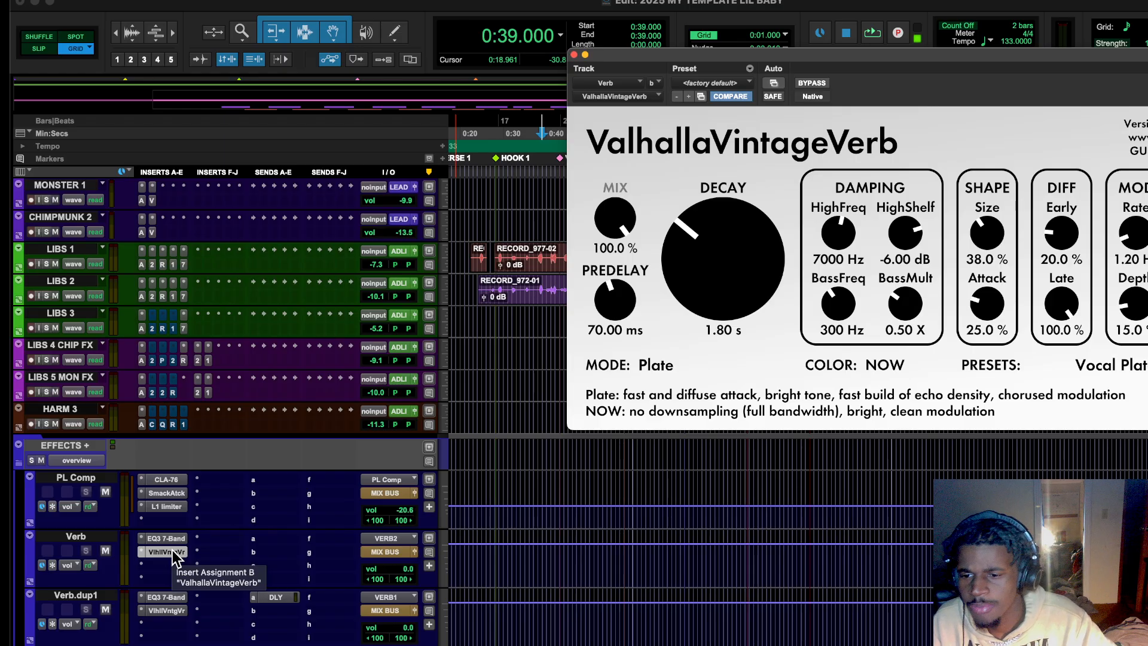
Compare the EQ3 7-Band settings on the Verb.dup1 track with those on the Verb track.
click(167, 597)
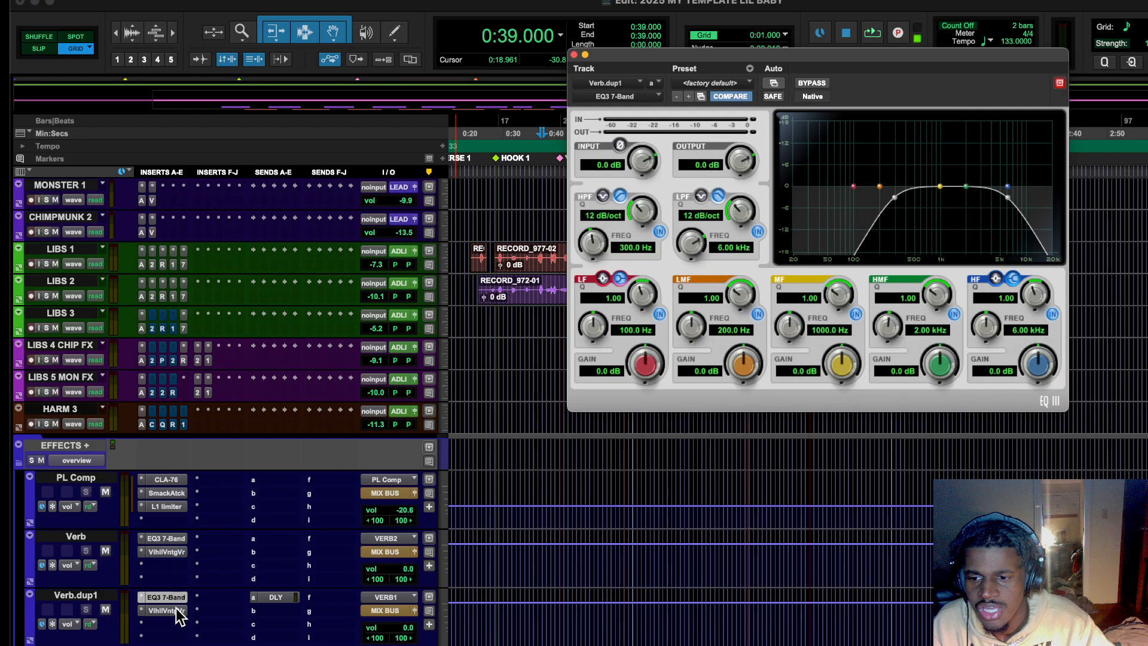
click(167, 611)
click(172, 596)
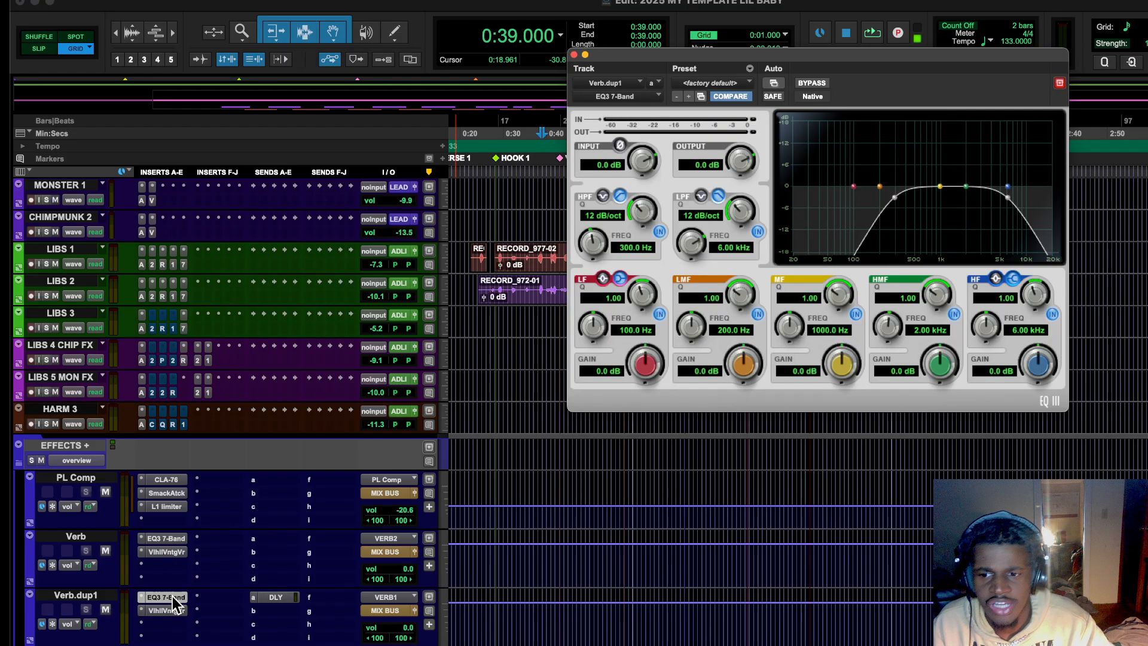
click(173, 538)
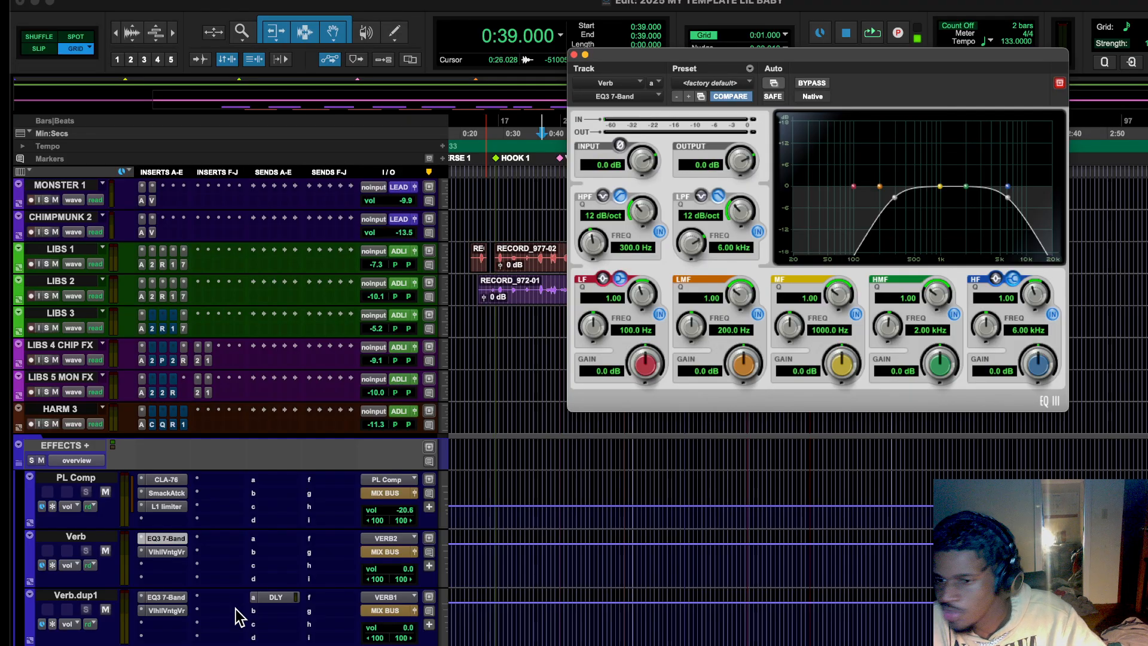
Open the DLY send on Verb.dup1 and compare that track's ValhallaVintageVerb settings with those on Verb.
click(270, 598)
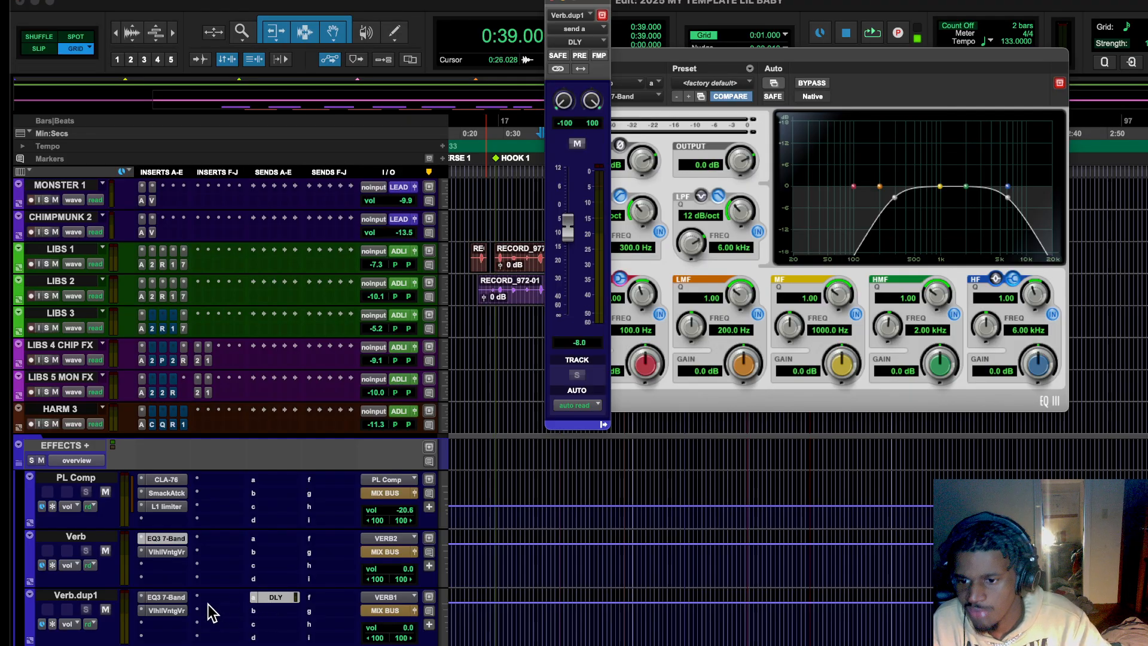
click(166, 611)
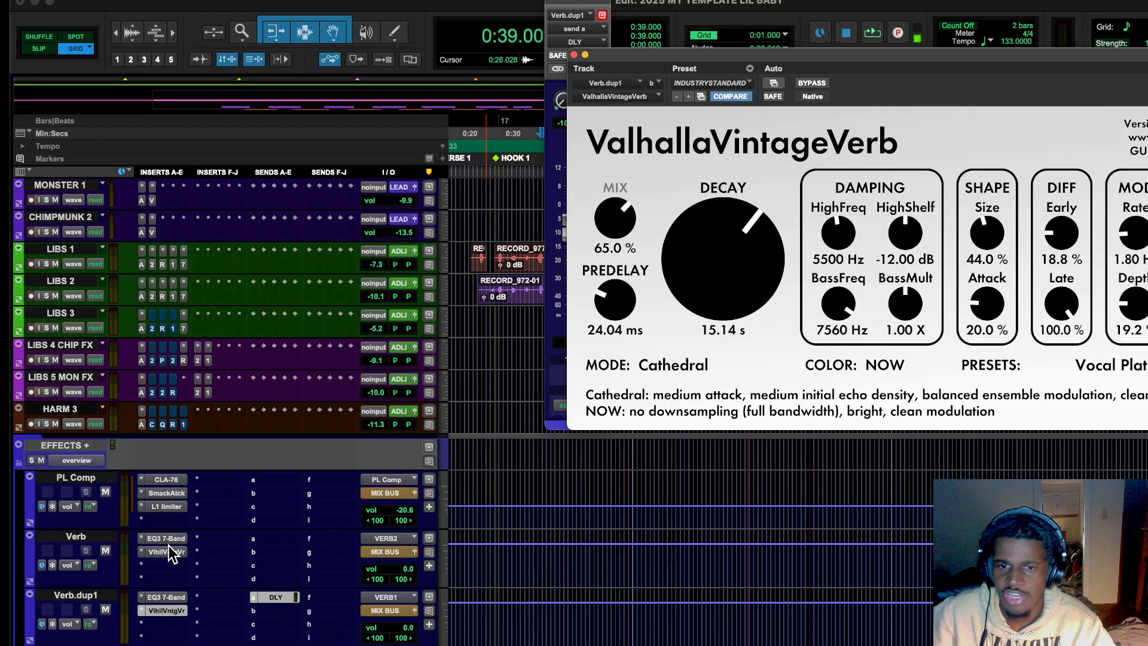
click(168, 552)
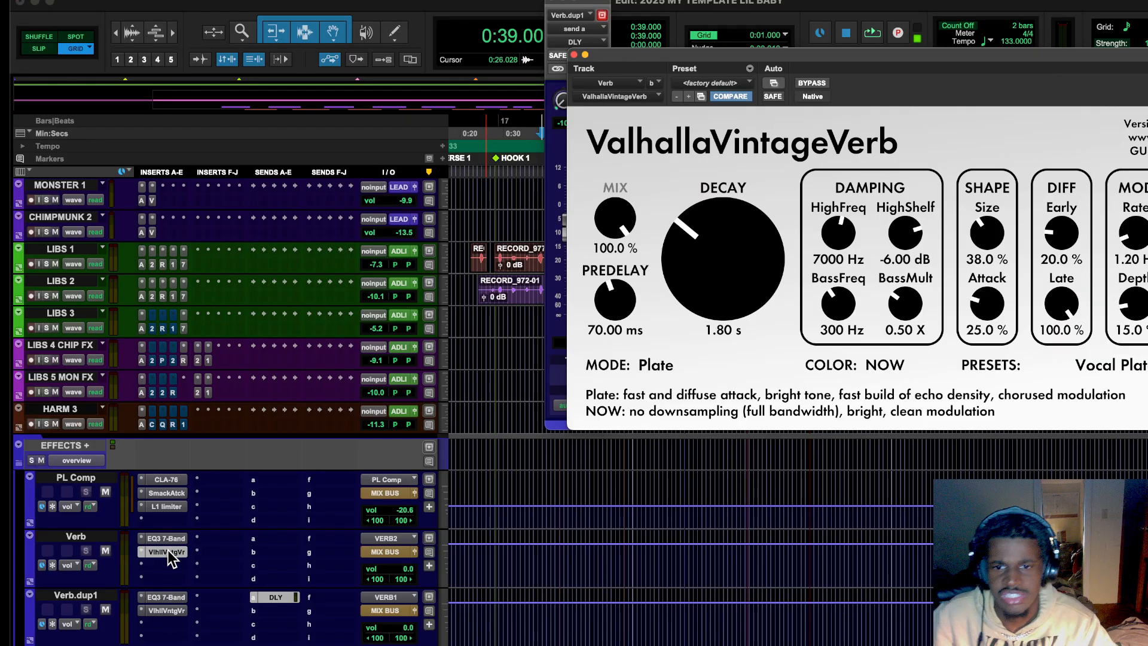
Open the H-Delay insert on the Delay track to examine its delay settings.
scroll(230, 412, down, 1)
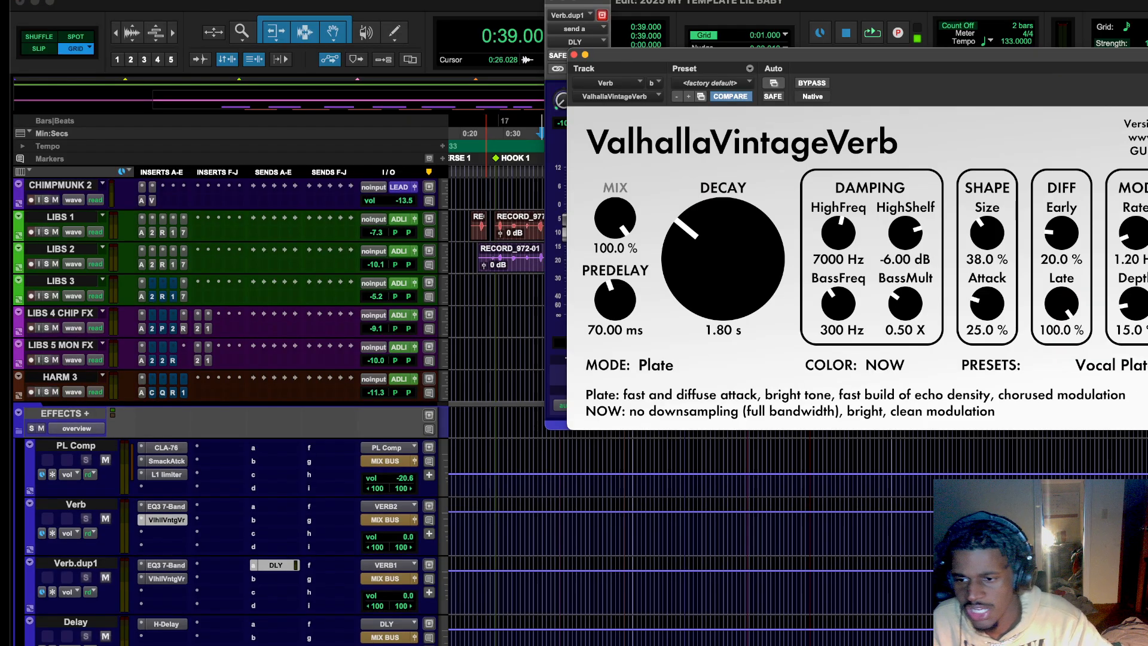
scroll(231, 413, down, 1)
click(160, 590)
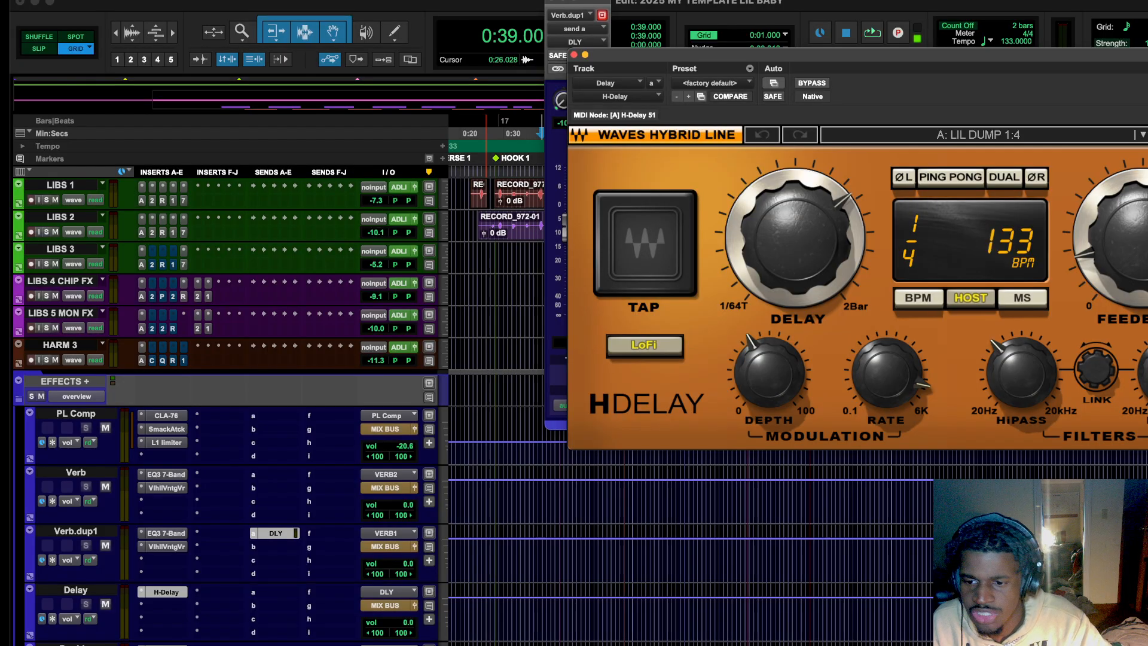
Examine the Doubler2 settings on the Doubler track and the Lo-Fi and Decapitator inserts on Aux 1.
click(162, 645)
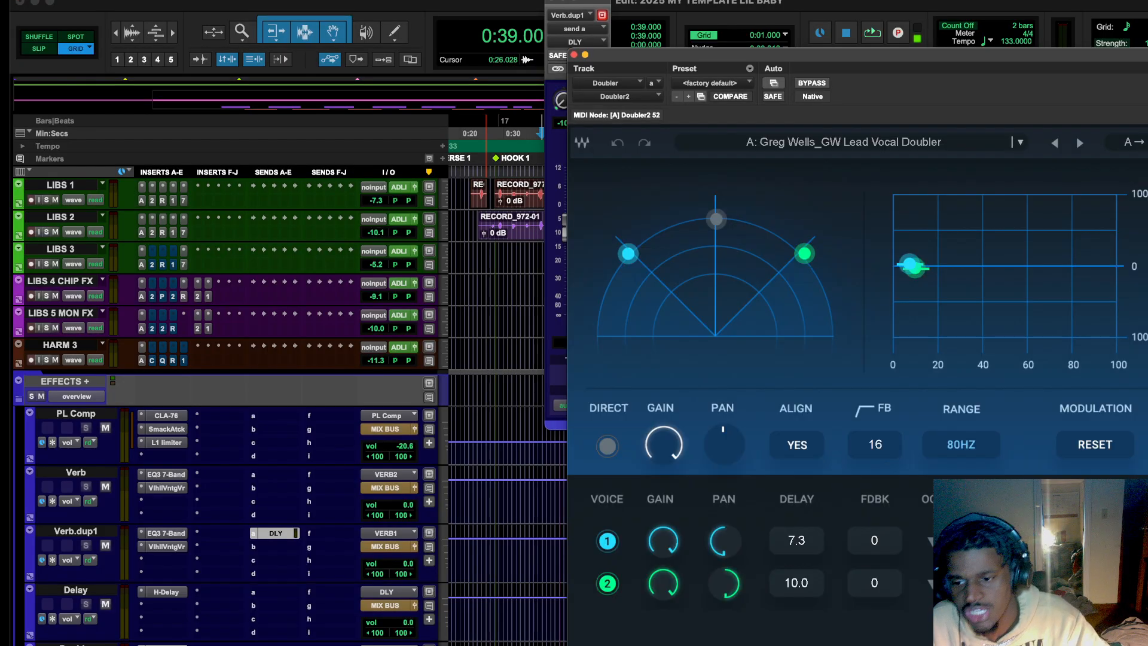
scroll(230, 412, down, 2)
click(162, 644)
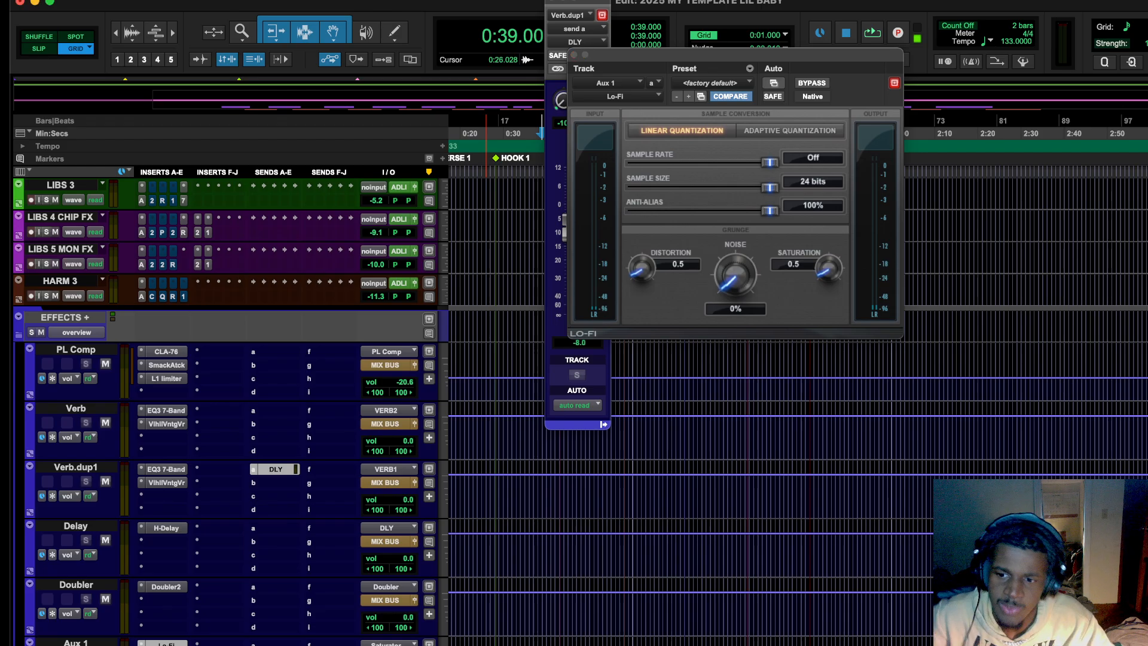
click(162, 645)
scroll(231, 413, down, 1)
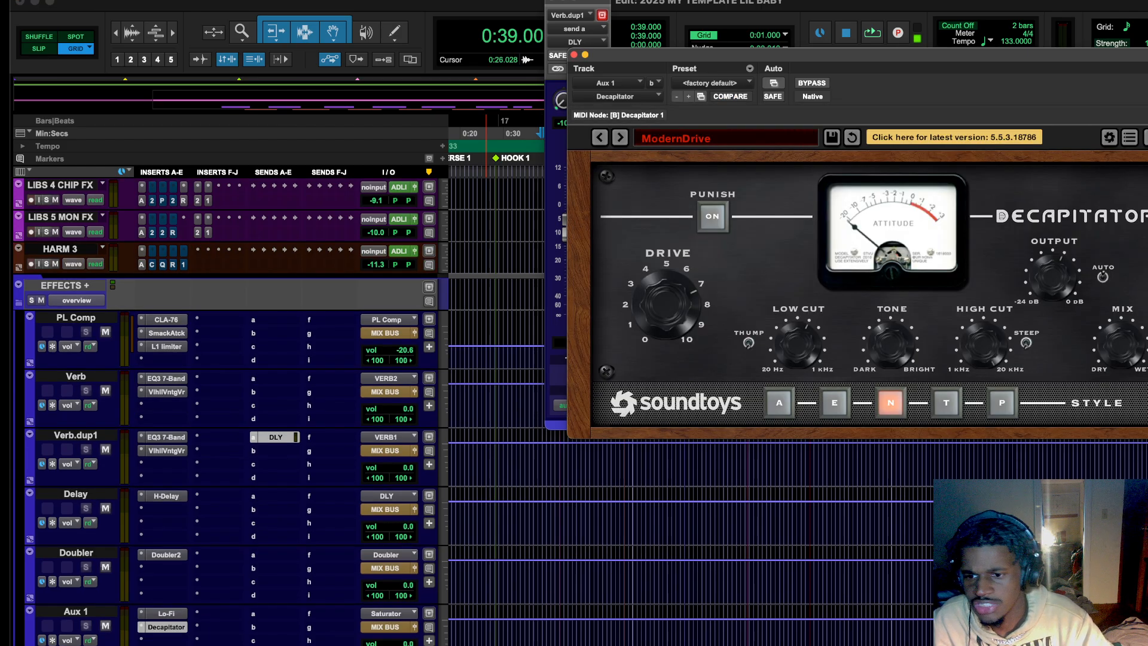
Examine the SSLComp insert on Aux 2 and the EQ3 7-Band and GW ToneCentric inserts on Aux 3.
scroll(230, 412, down, 2)
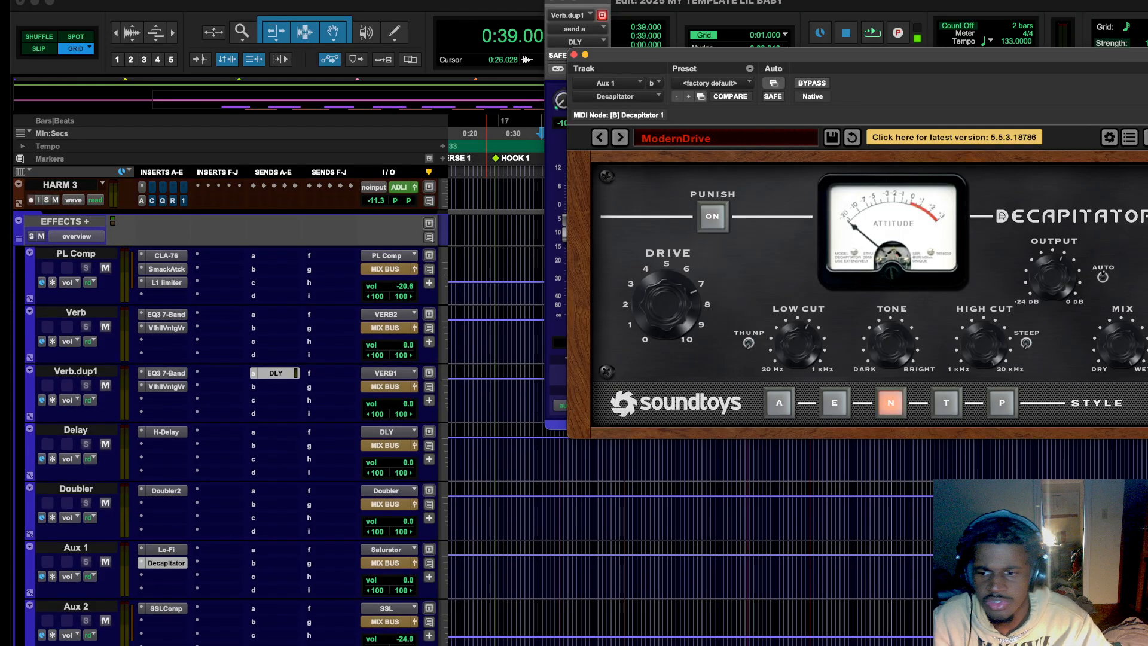
click(167, 611)
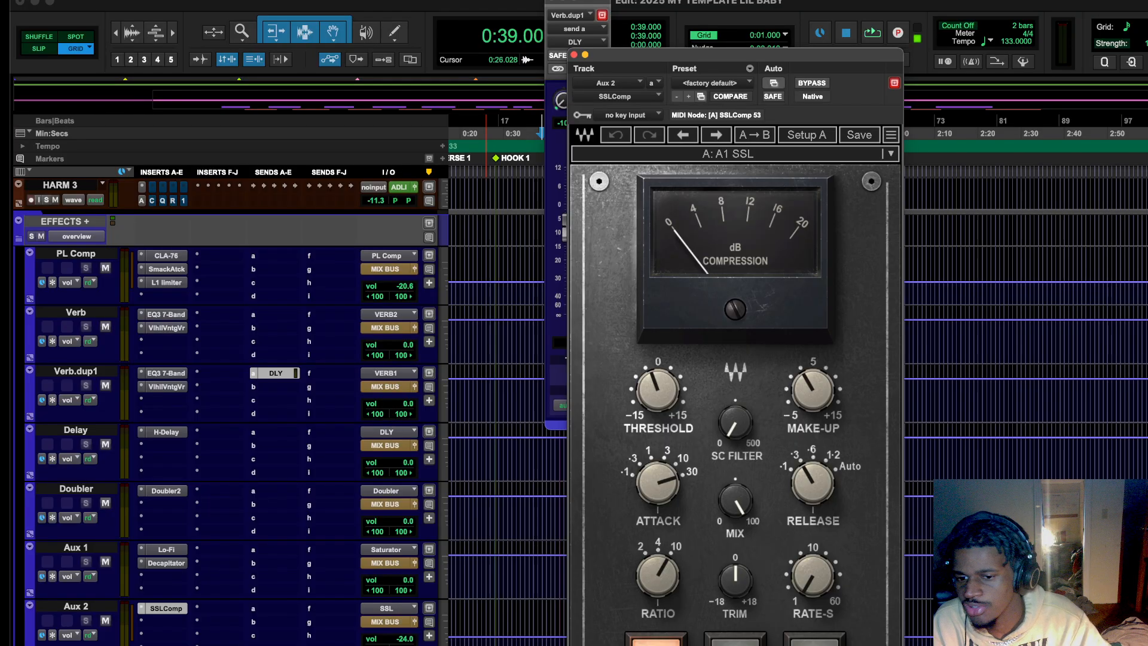
scroll(230, 413, down, 3)
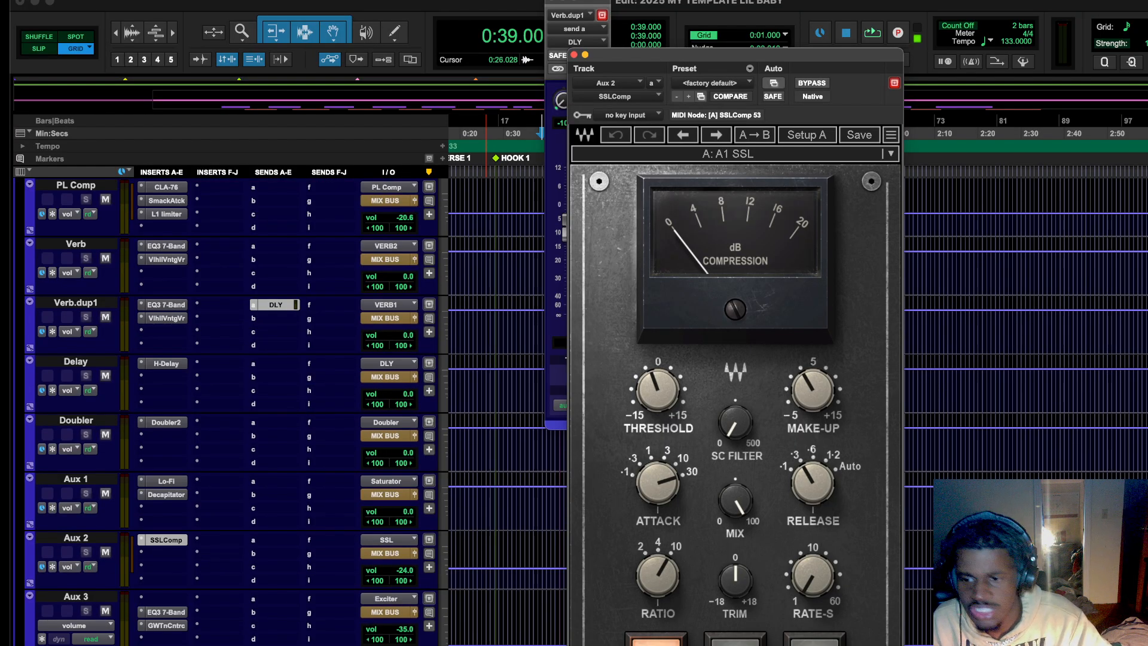
click(180, 615)
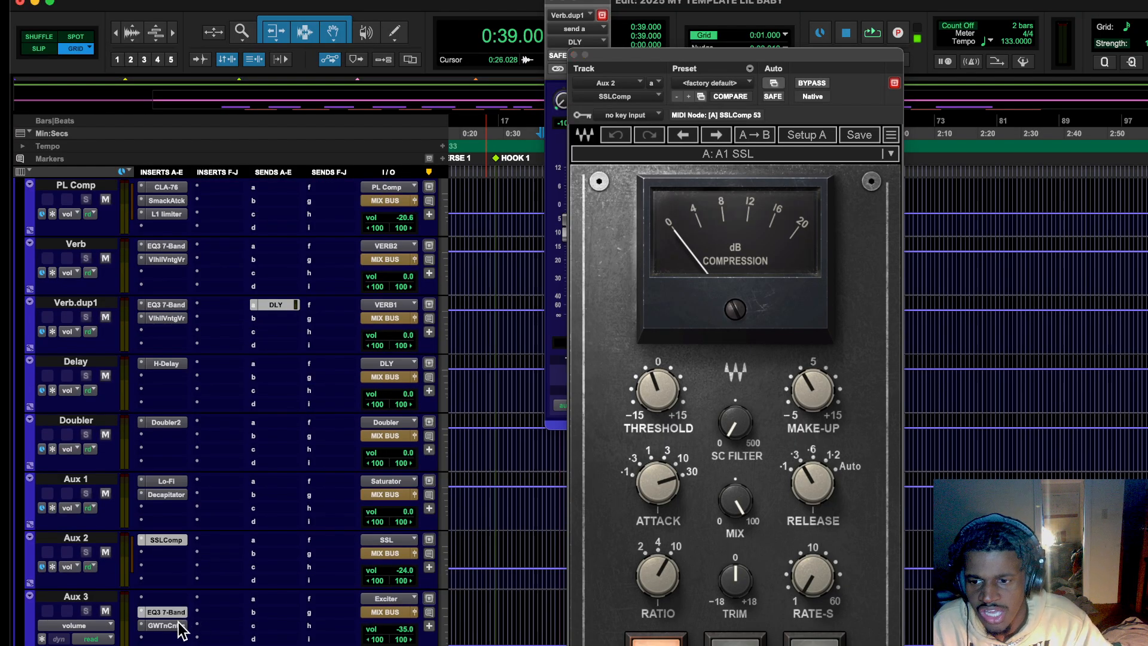
click(179, 628)
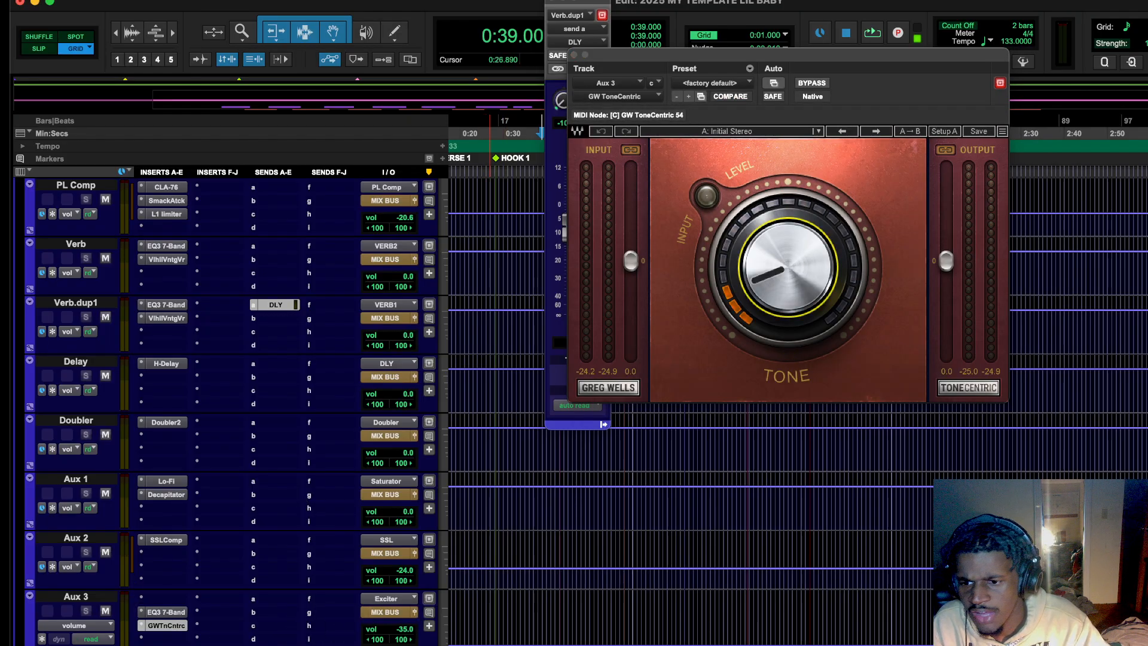
Review the Abbey Road J37 Tape and EQ3 7-Band inserts on Aux 4, and close the plugin window.
click(166, 645)
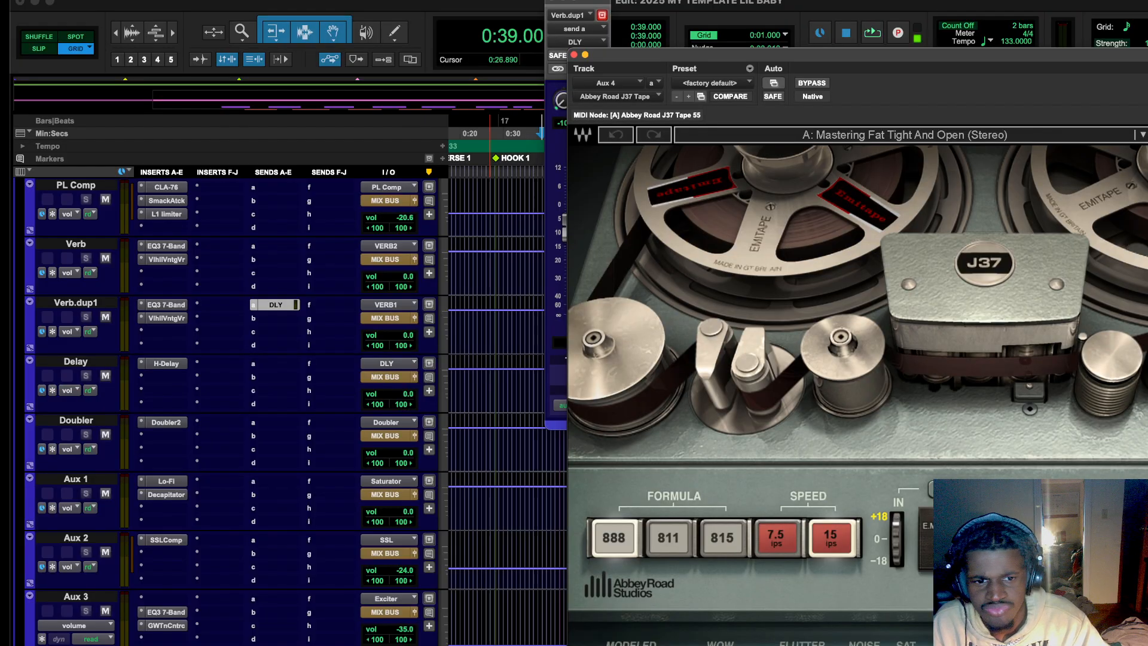
click(166, 645)
scroll(442, 577, down, 5)
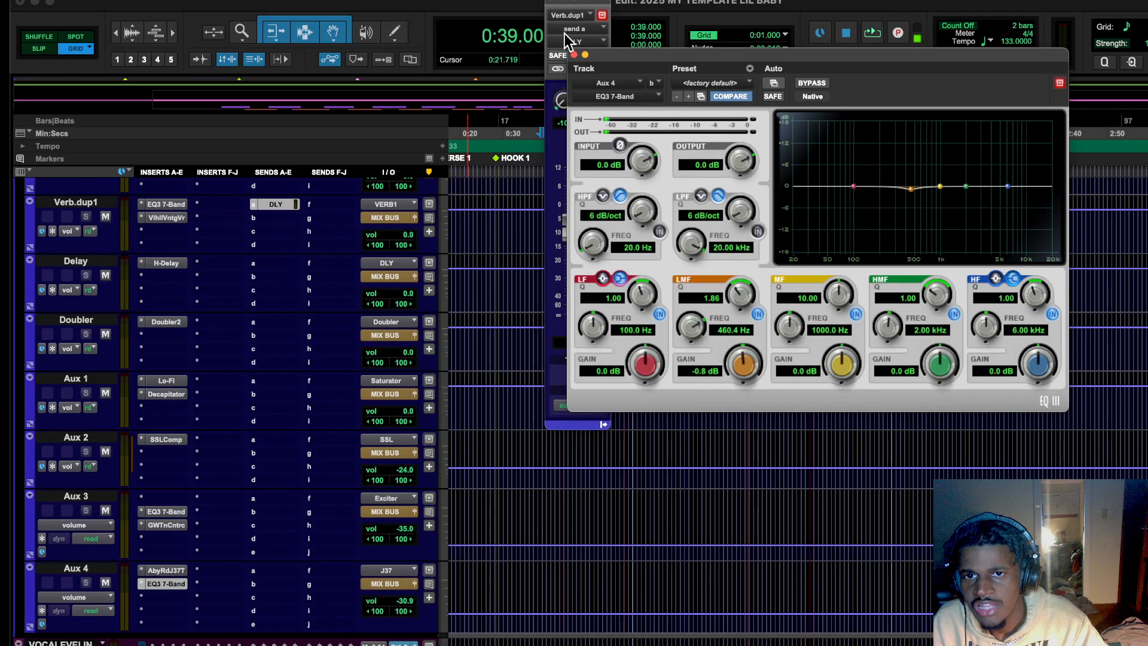
click(574, 55)
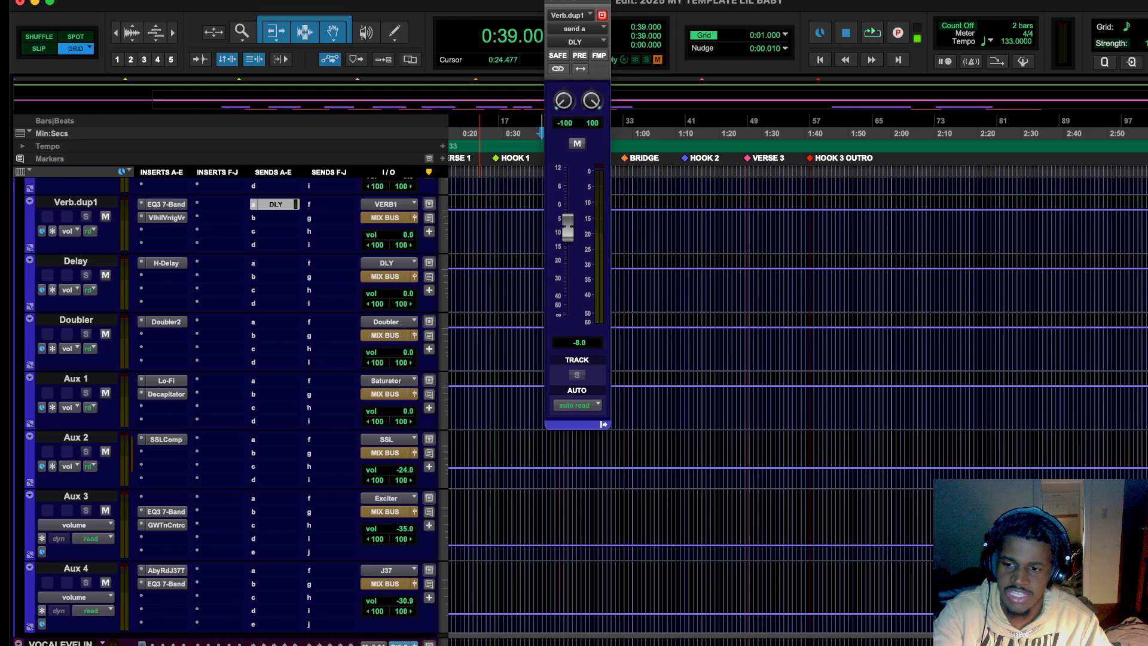
Check the Signal Generator on the VOCAL LEVELING track, and close it along with the Verb.dup1 DLY send window.
click(143, 644)
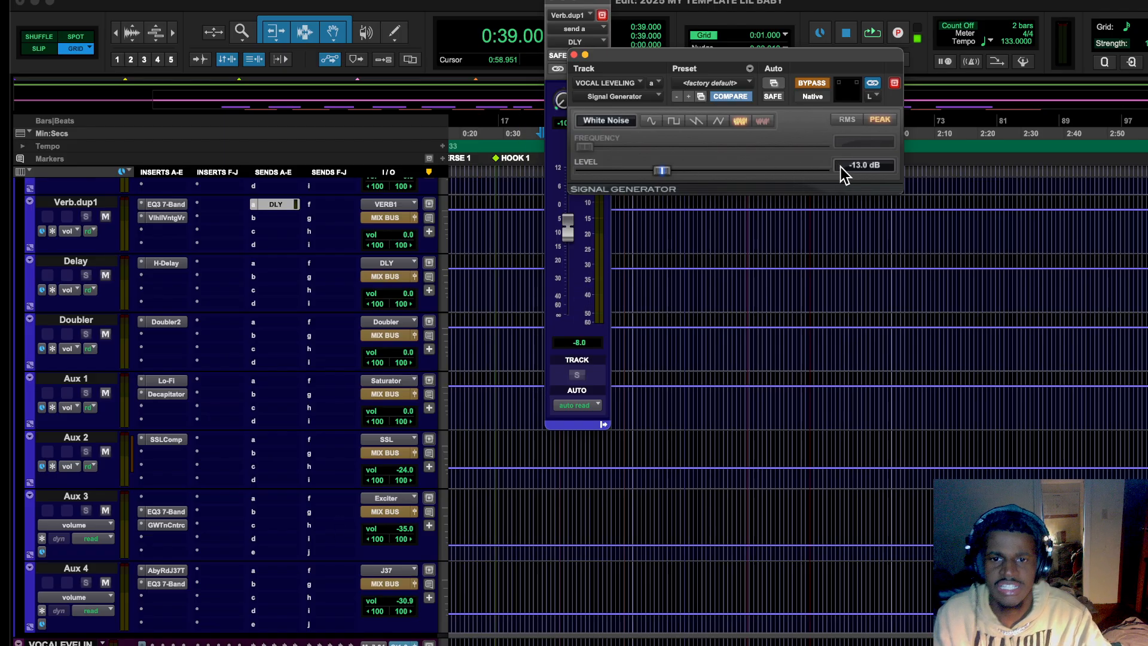
click(573, 55)
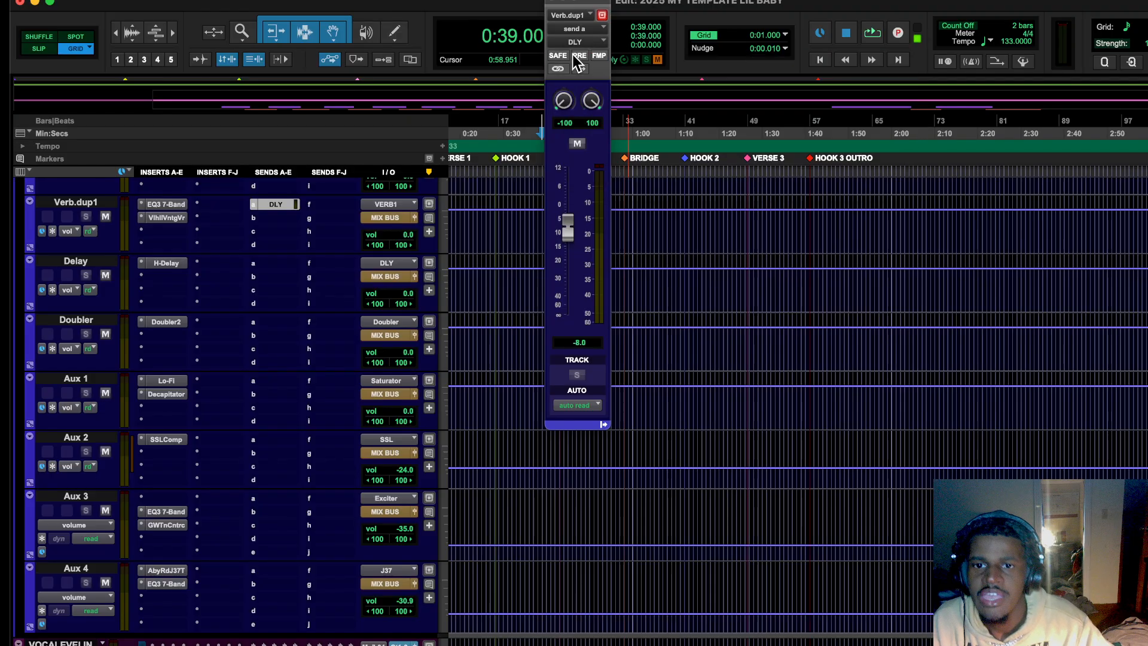
click(550, 3)
Examine the NS1 noise suppressor and Auto-Tune Pro settings on the RECORD track.
scroll(362, 490, up, 15)
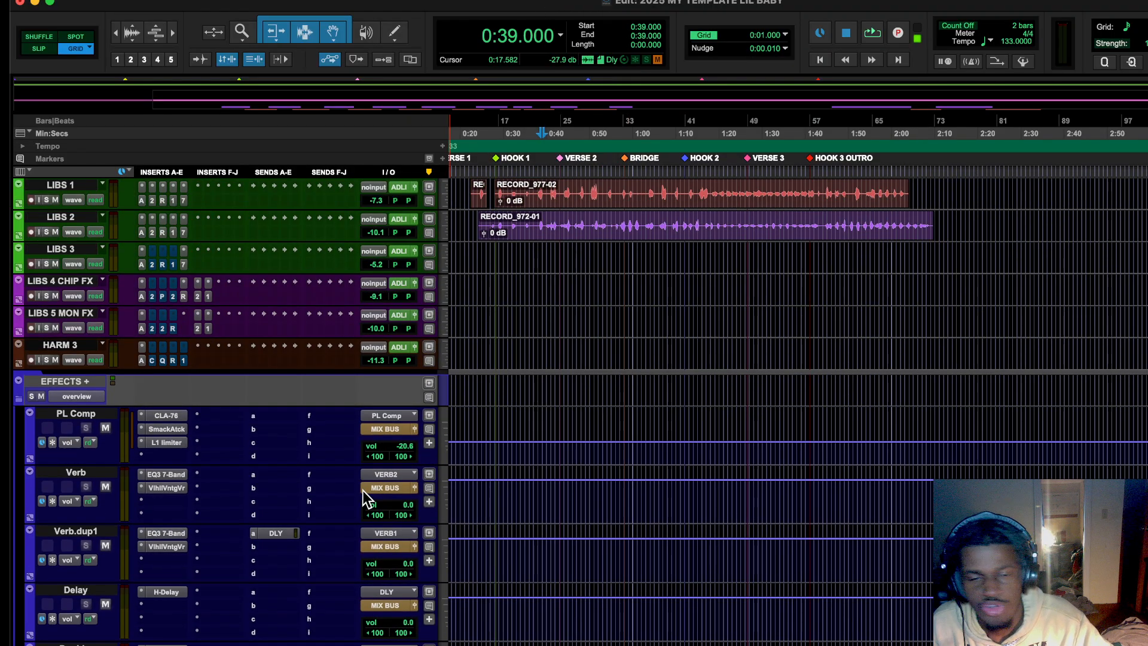
scroll(362, 490, up, 4)
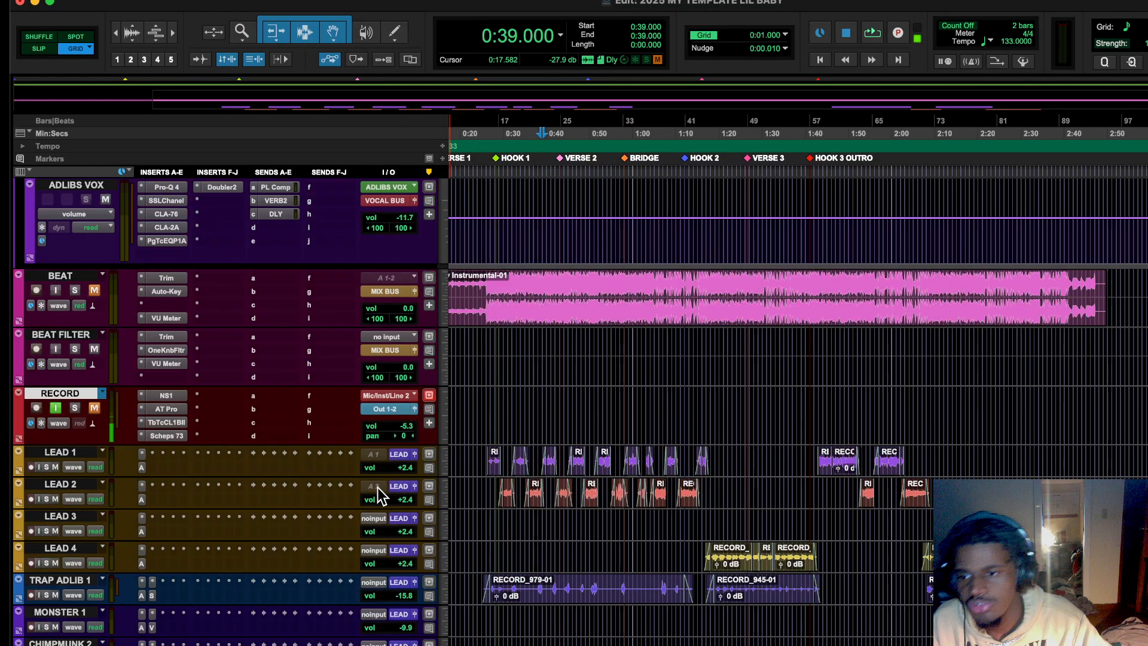
click(174, 408)
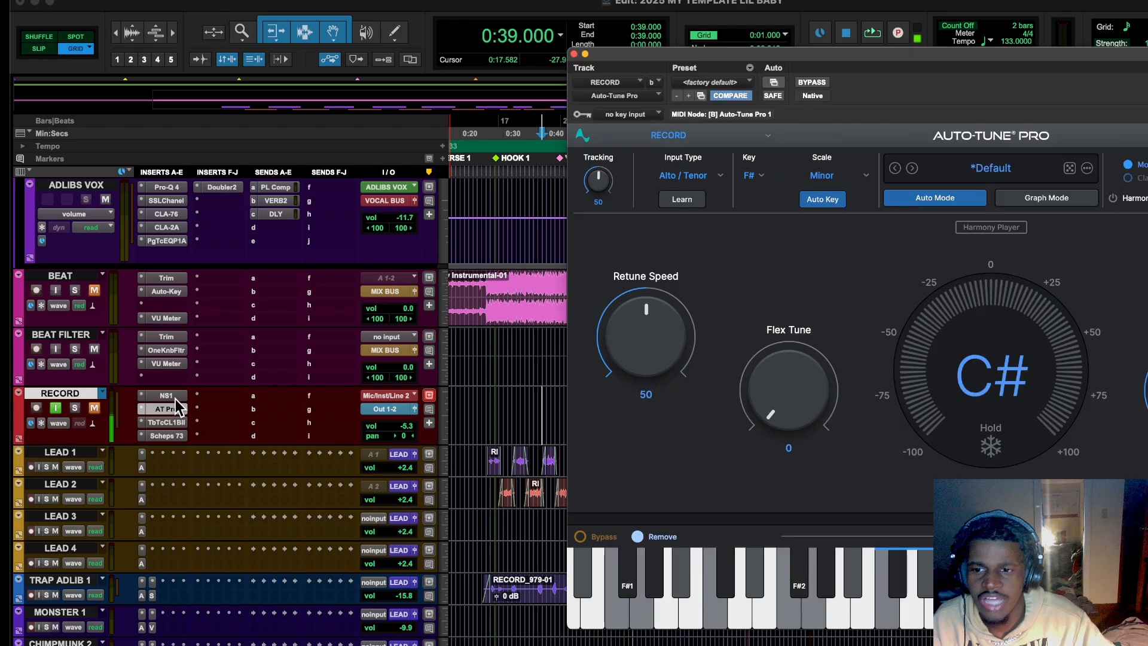
click(166, 395)
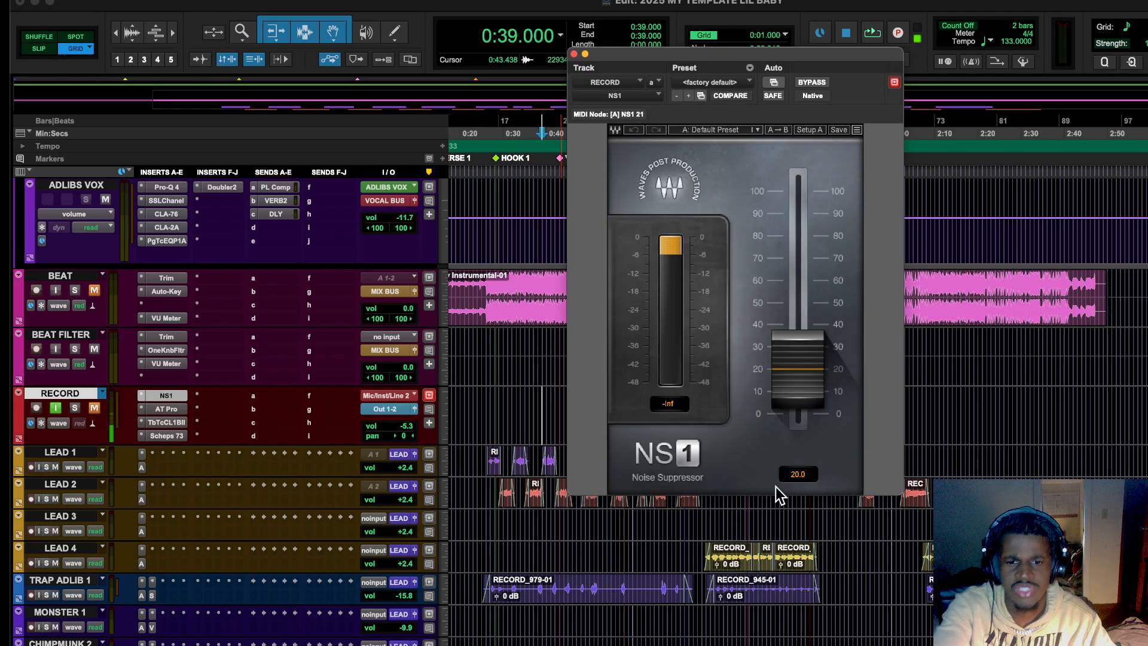
click(167, 408)
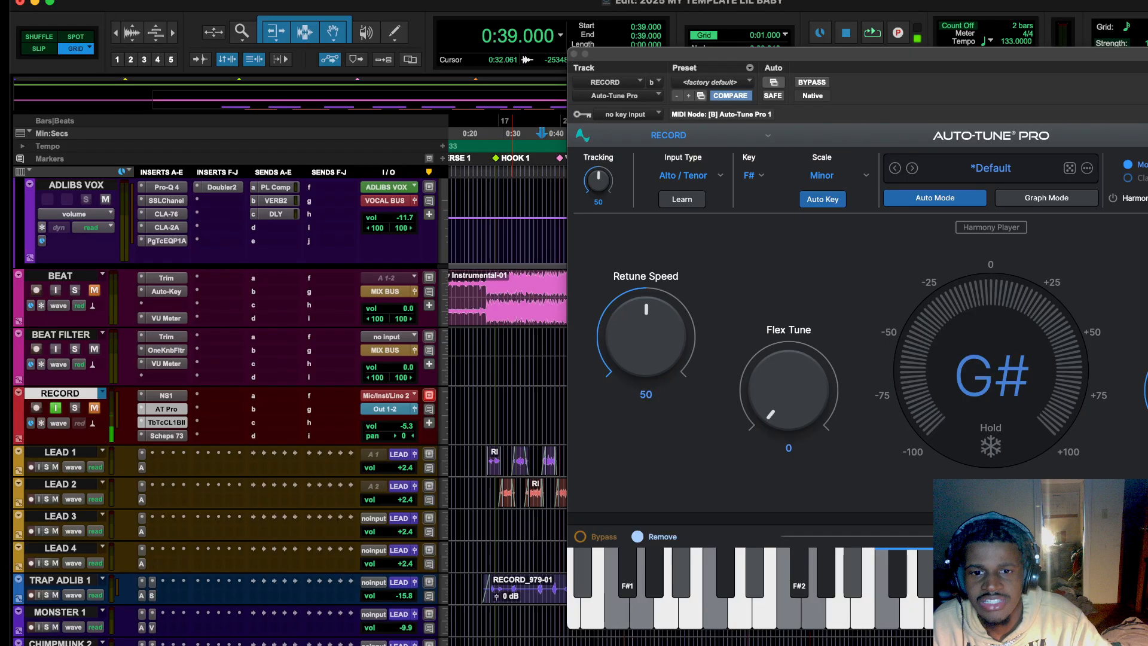
Examine the Tube-Tech CL 1B mk II and Scheps 73 inserts on the RECORD track, and close the plugin window.
drag(1013, 61, 9, 120)
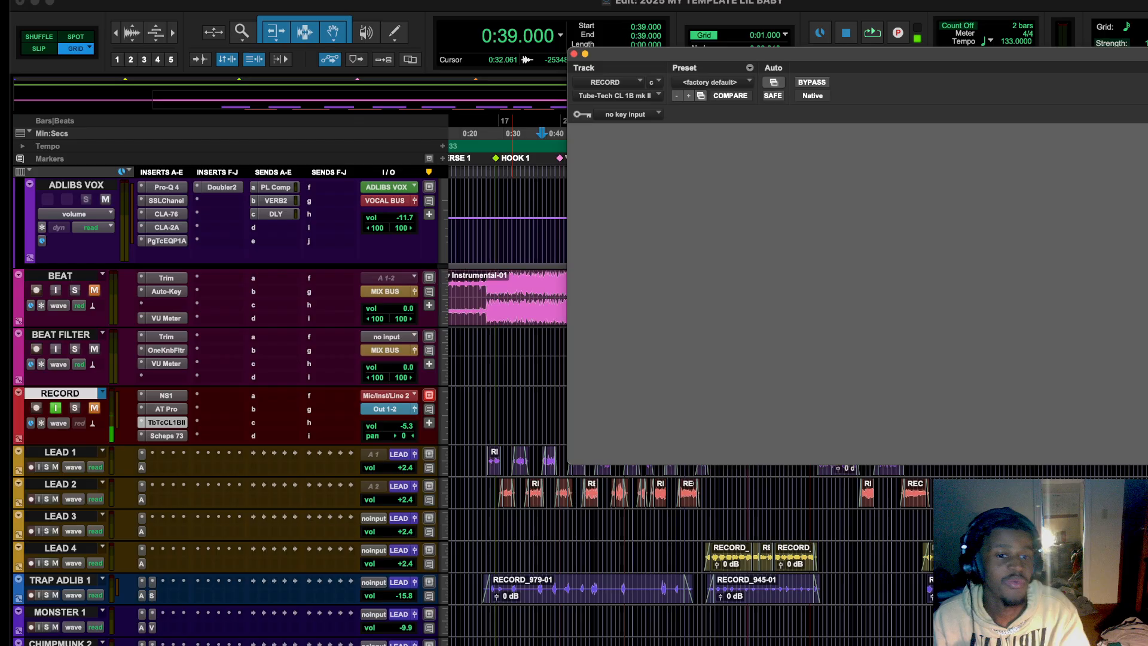
scroll(240, 418, up, 5)
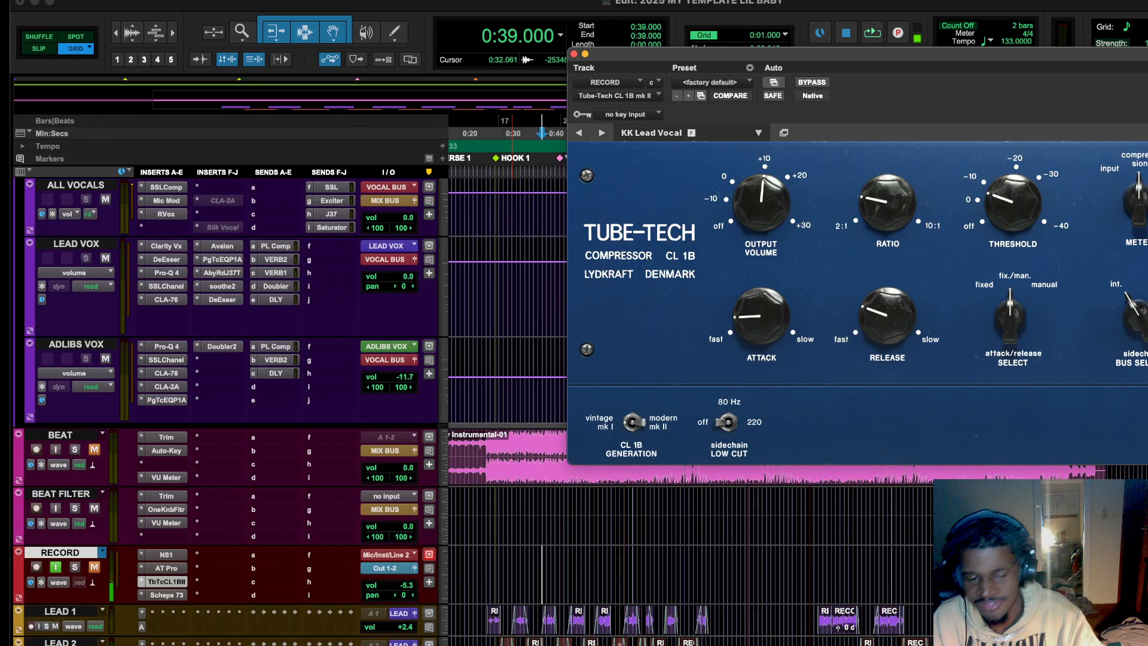
drag(1147, 50, 1052, 172)
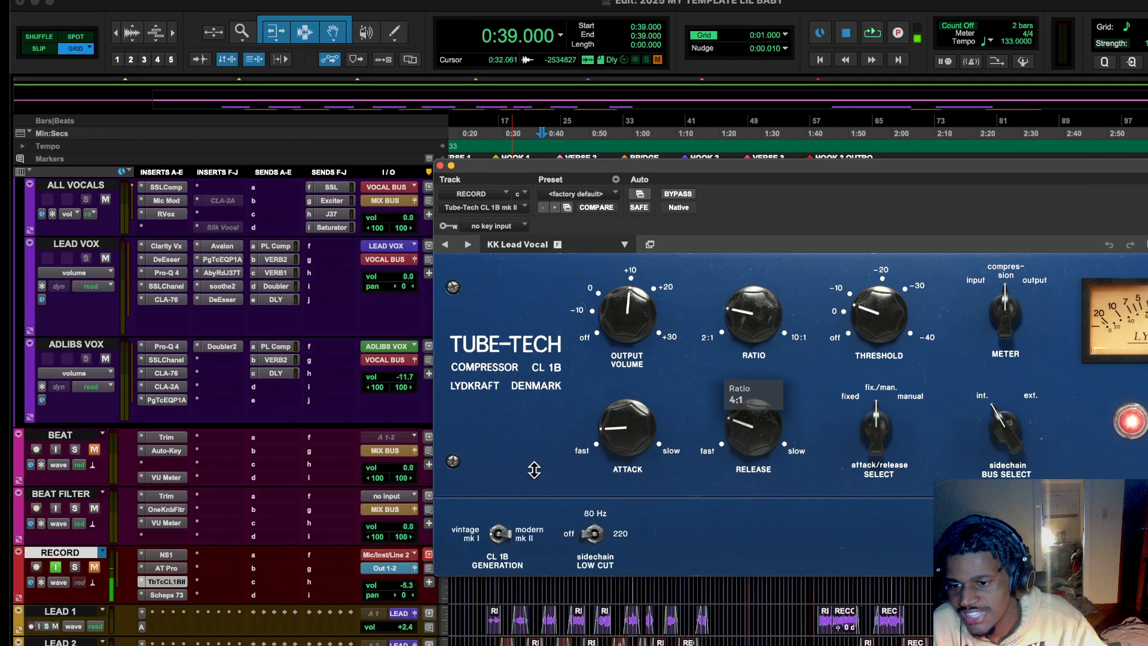
click(156, 595)
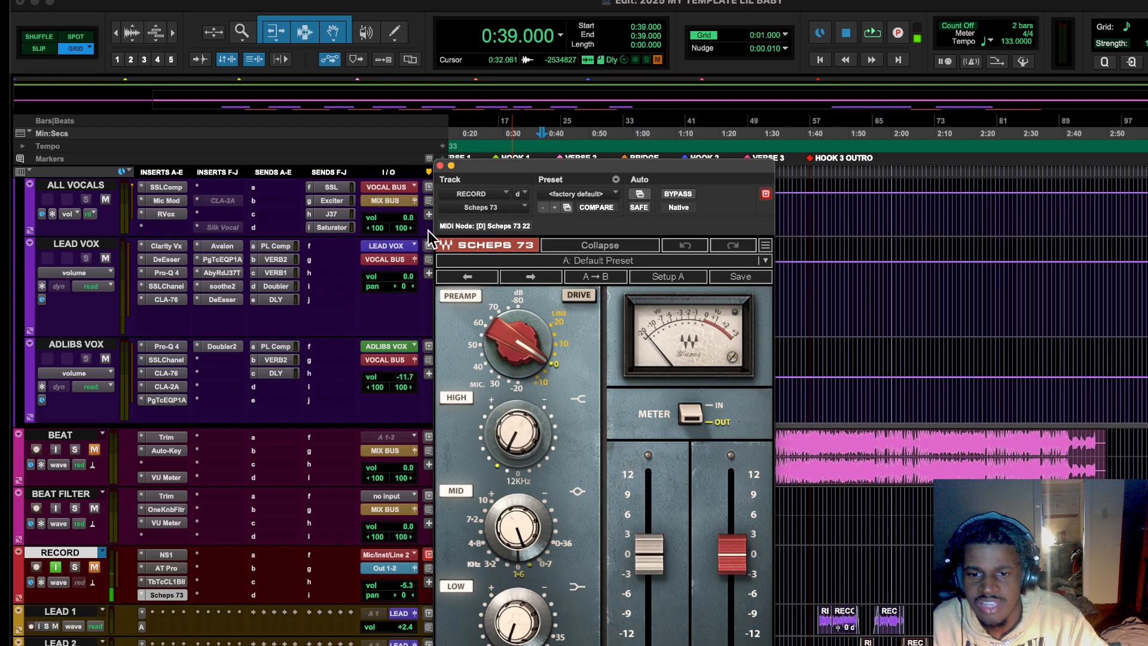
click(441, 166)
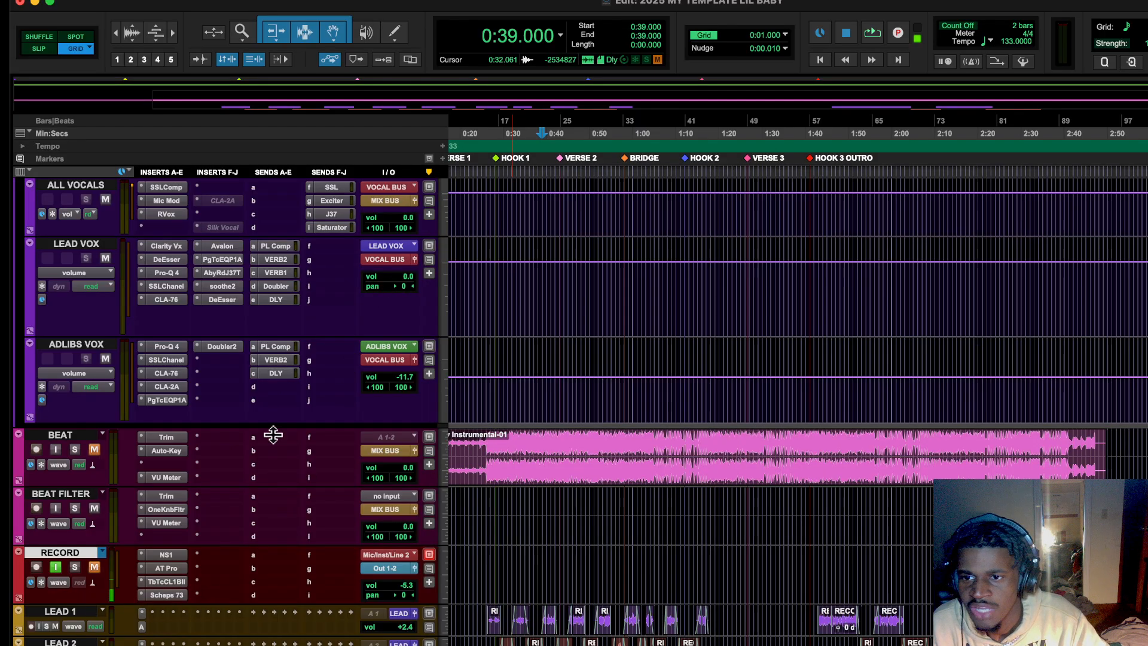
Return to the MASTER and MIX BUS tracks to review their insert chains.
scroll(267, 466, up, 5)
scroll(266, 468, up, 2)
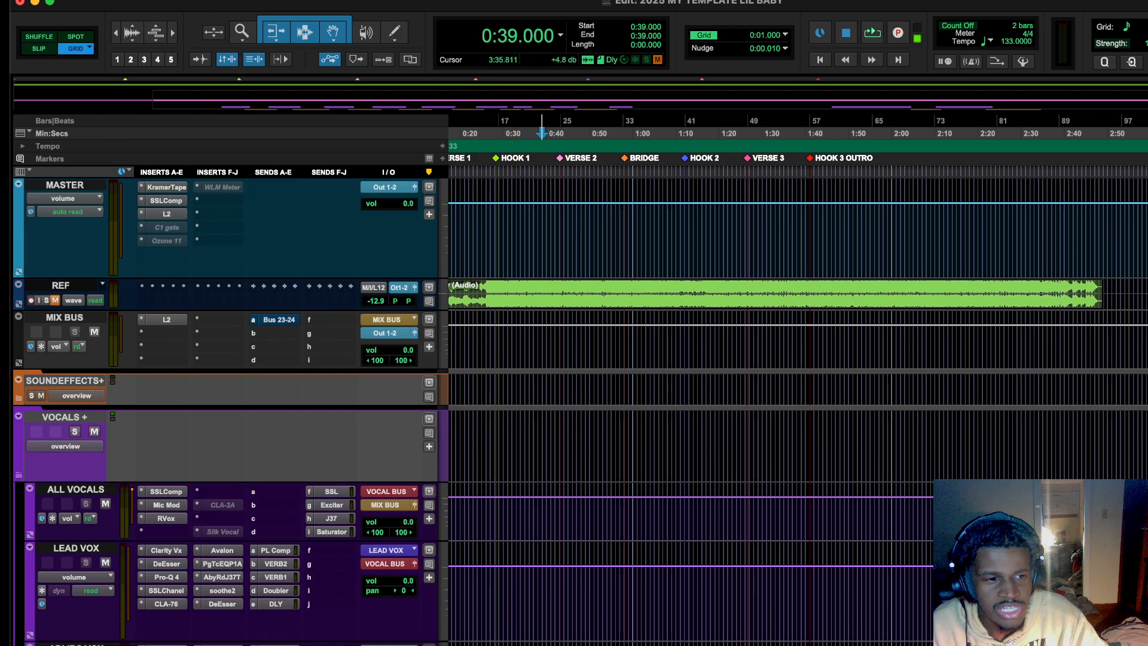